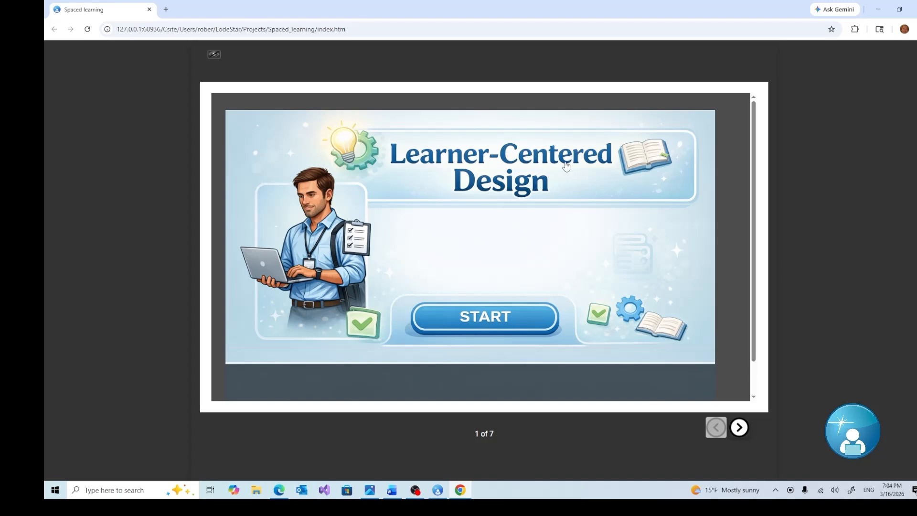
# Start the Learner-Centered Design activity and advance past the instructions to the first true/false statement.
pyautogui.click(474, 324)
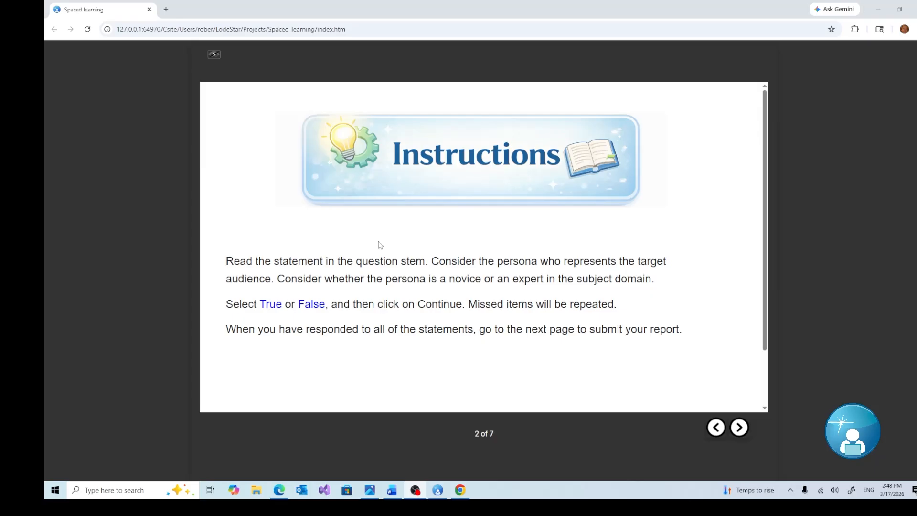
pyautogui.click(740, 427)
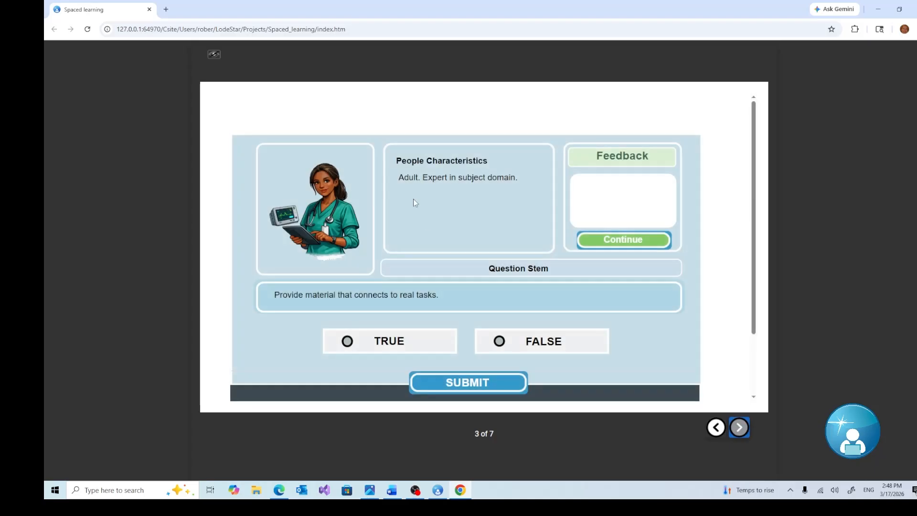
pyautogui.scroll(-1, 406, 161)
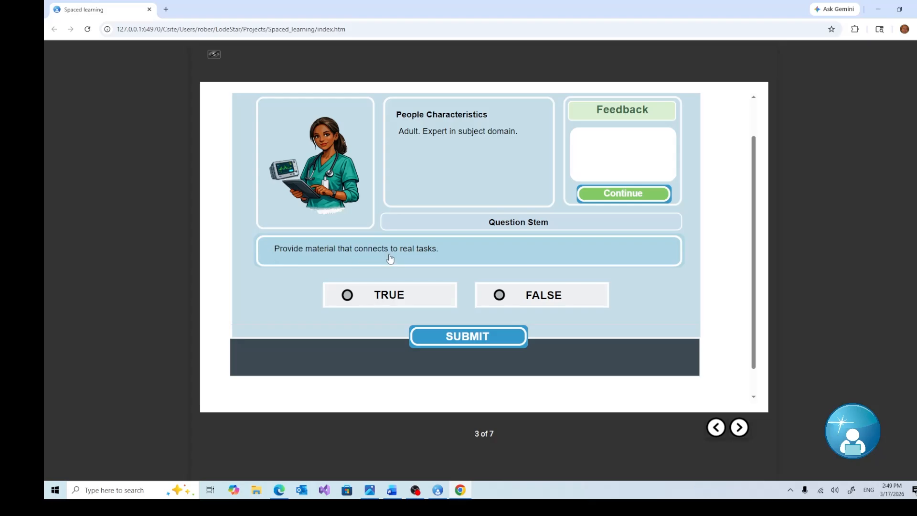
# Answer True to the statement about providing material that connects to real tasks, submit it, and continue to the following statement.
pyautogui.click(355, 296)
pyautogui.click(500, 298)
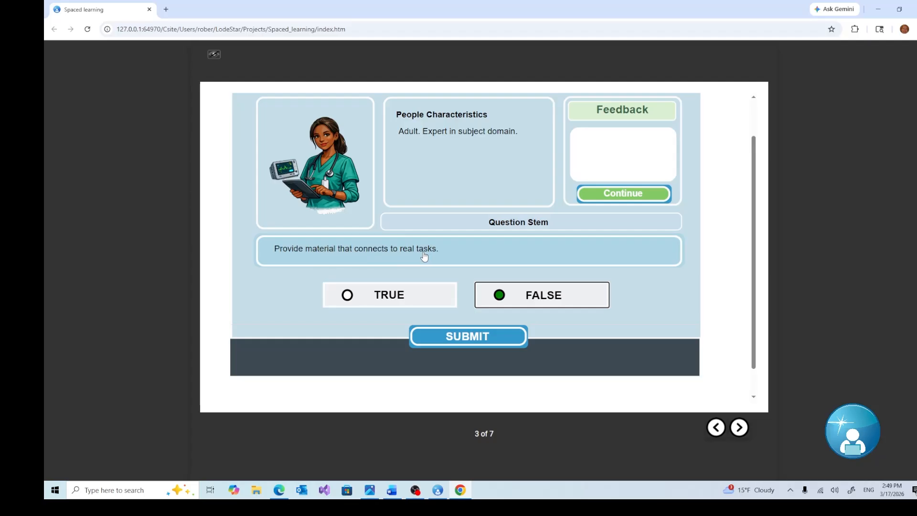
pyautogui.click(396, 290)
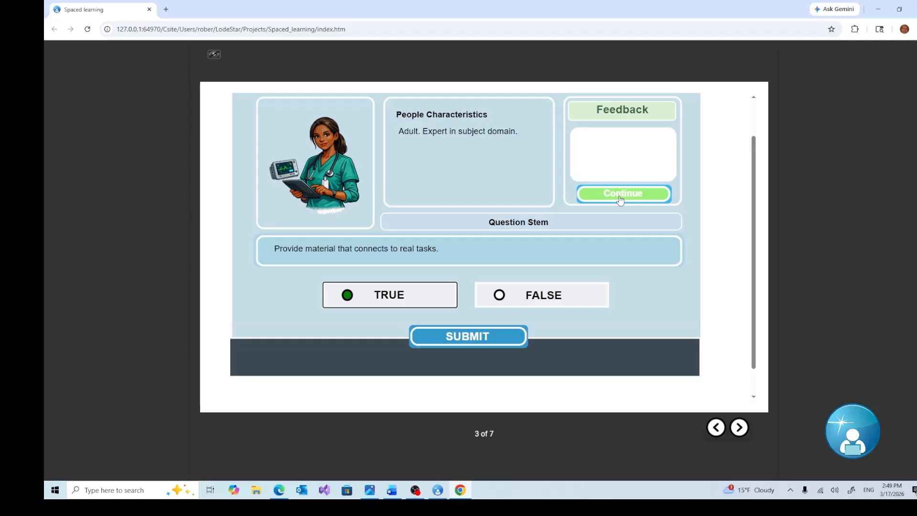
pyautogui.click(447, 339)
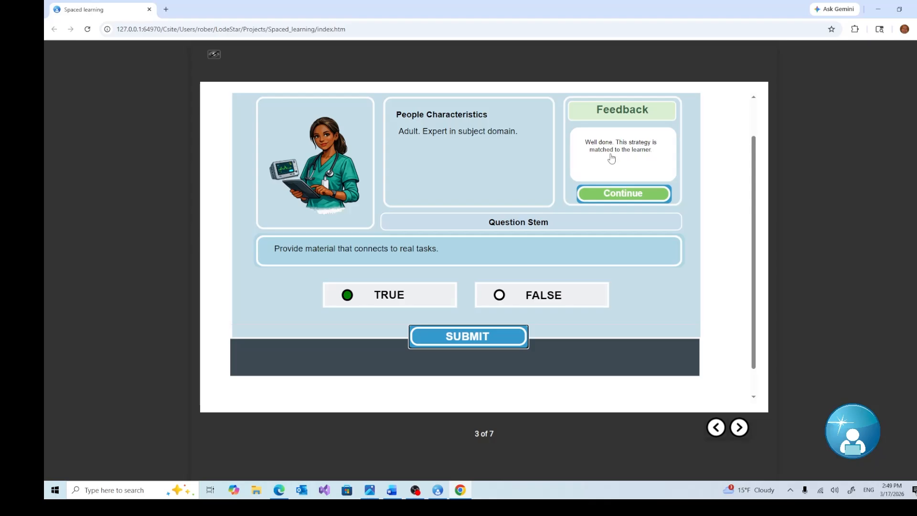
pyautogui.click(620, 197)
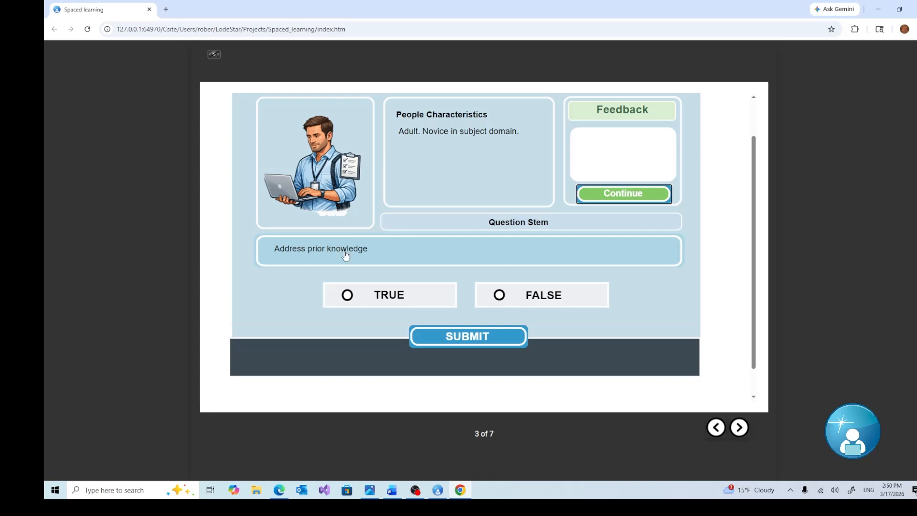
# Answer True to the prior knowledge statement and to the elaborative processing statement, submitting each and continuing.
pyautogui.click(348, 296)
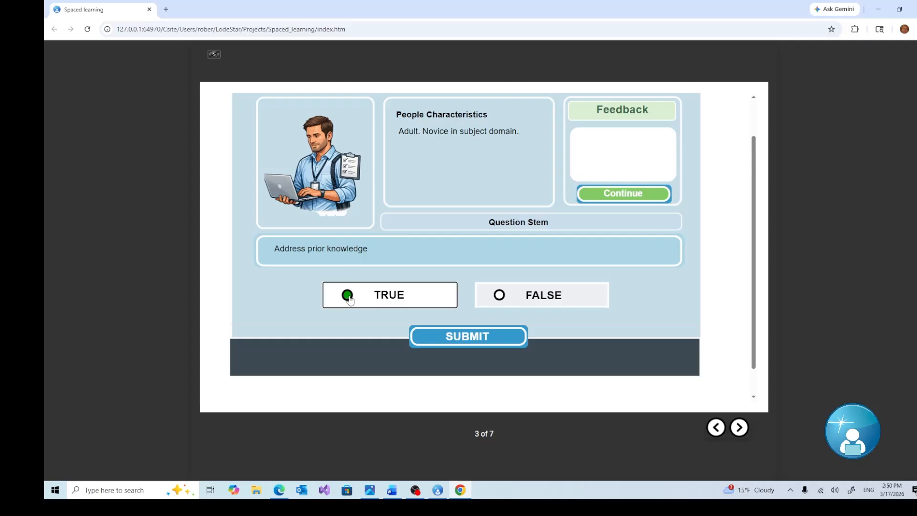
pyautogui.click(463, 342)
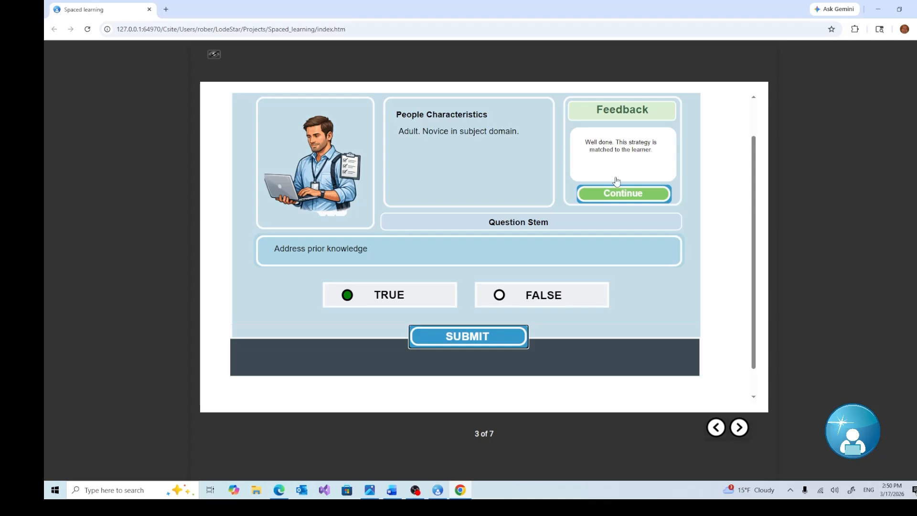
pyautogui.click(613, 194)
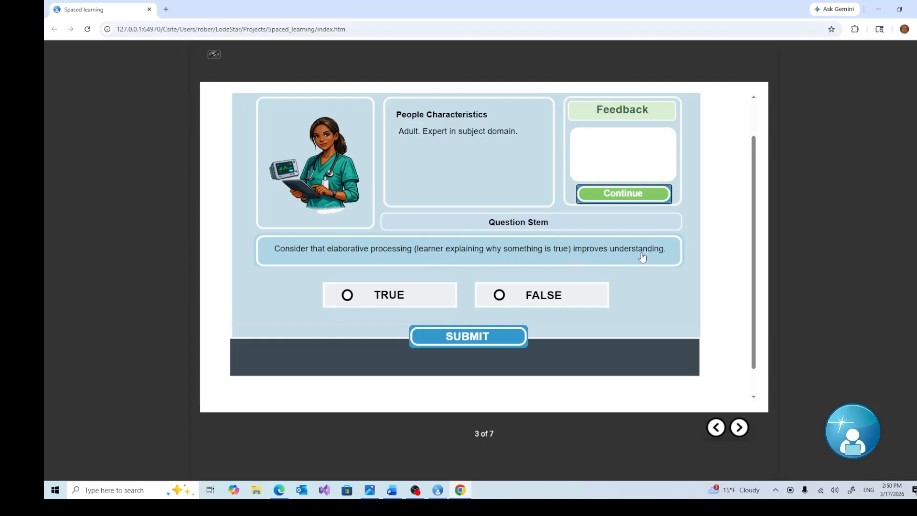
pyautogui.click(391, 300)
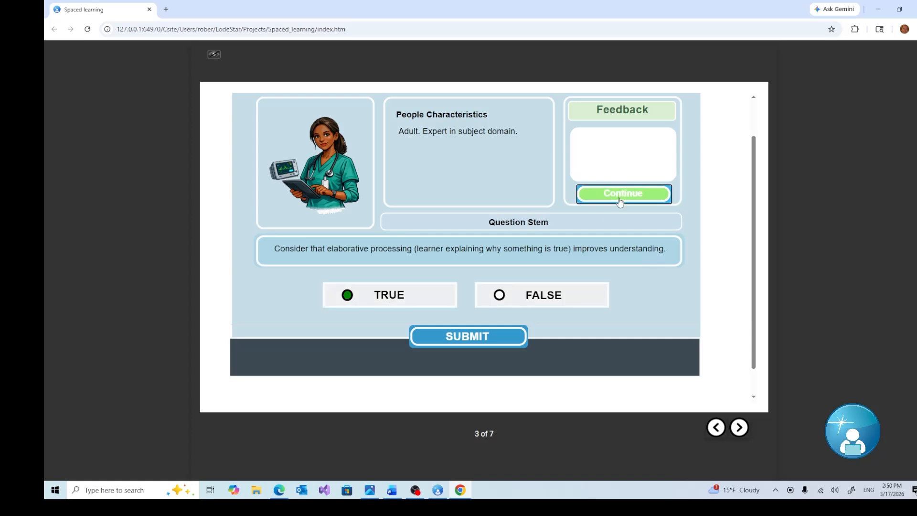
pyautogui.click(467, 336)
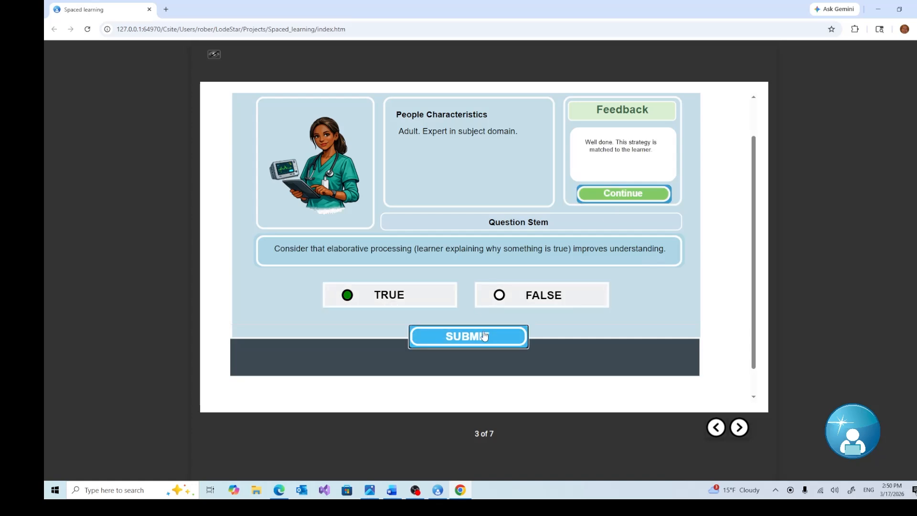
pyautogui.click(603, 197)
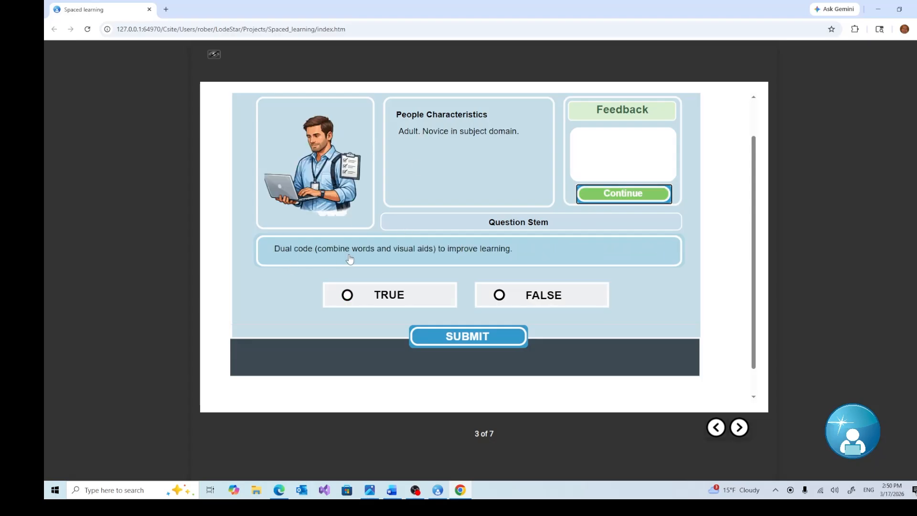
# Submit True for the statement on dual coding with words and visual aids, and continue.
pyautogui.click(400, 302)
pyautogui.click(448, 341)
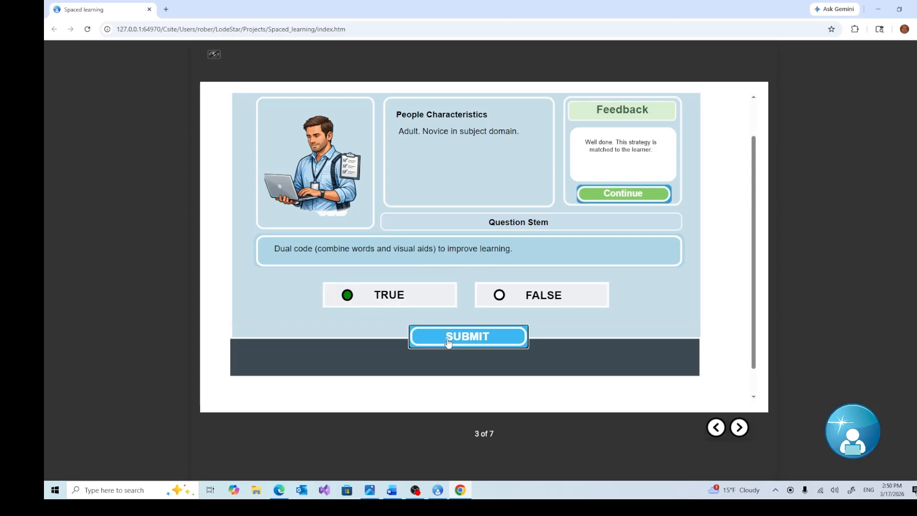
pyautogui.click(603, 194)
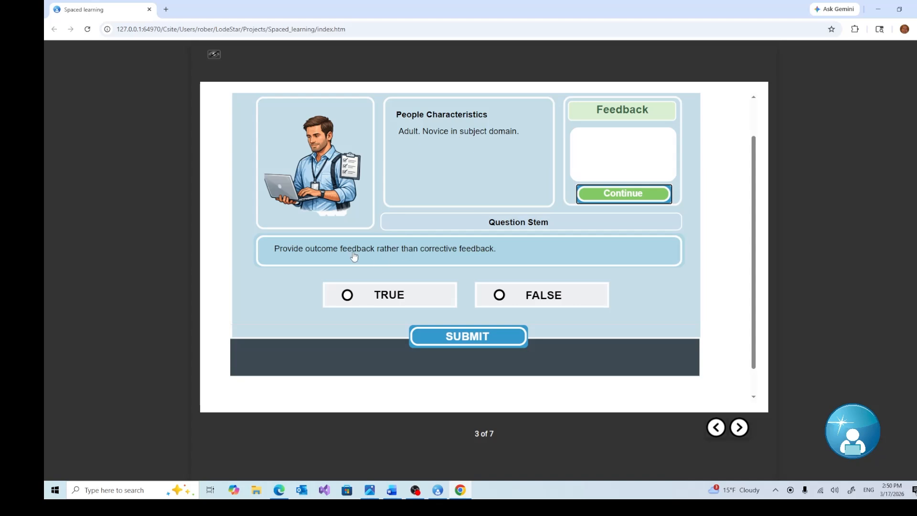
# Submit True for the statement on outcome feedback rather than corrective feedback for the novice, and continue.
pyautogui.click(498, 299)
pyautogui.click(377, 298)
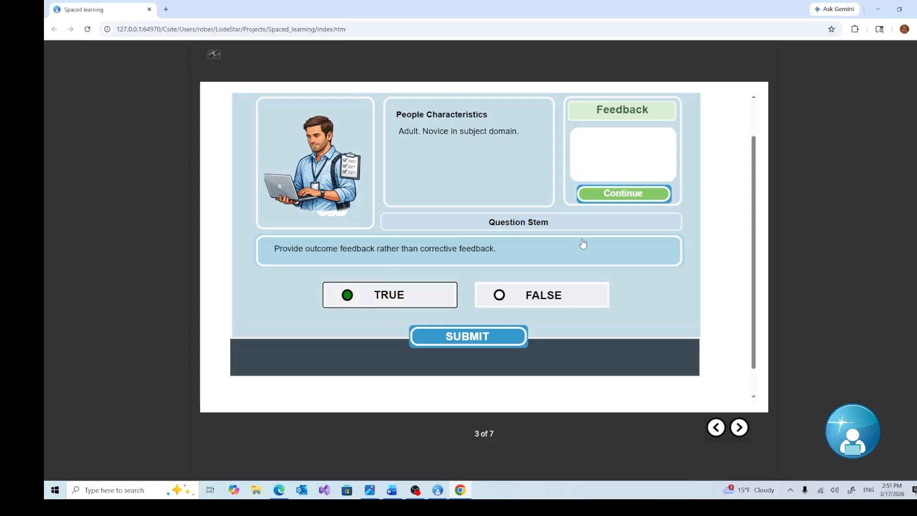
pyautogui.click(497, 337)
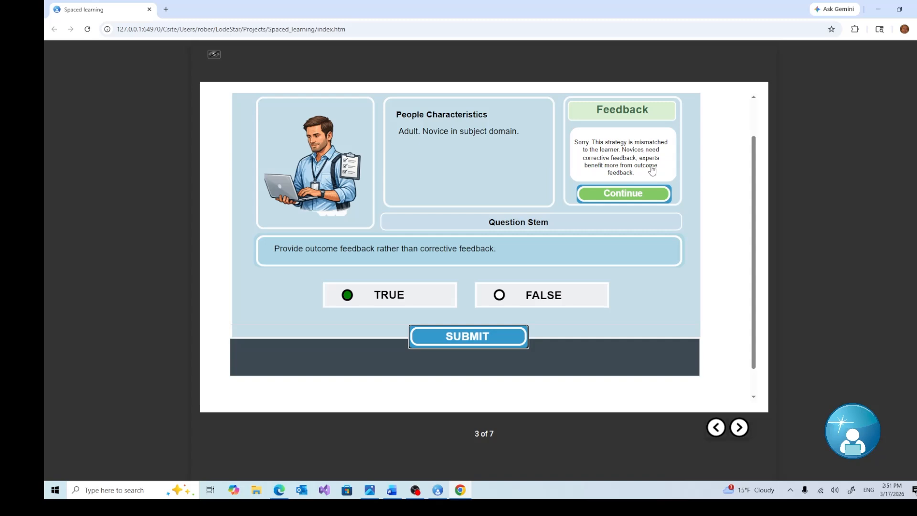
pyautogui.click(612, 198)
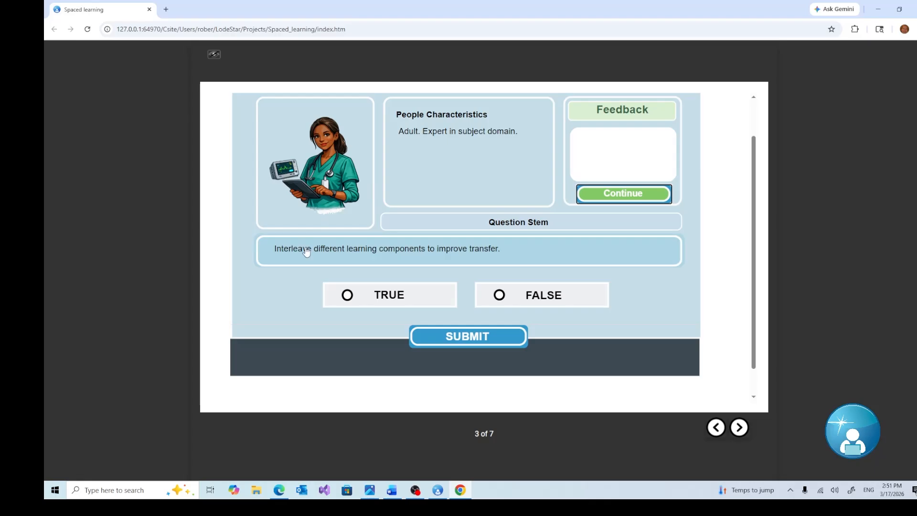
# Submit True for the interleaving statement and False for the statement on prioritizing worked examples.
pyautogui.click(400, 305)
pyautogui.click(449, 336)
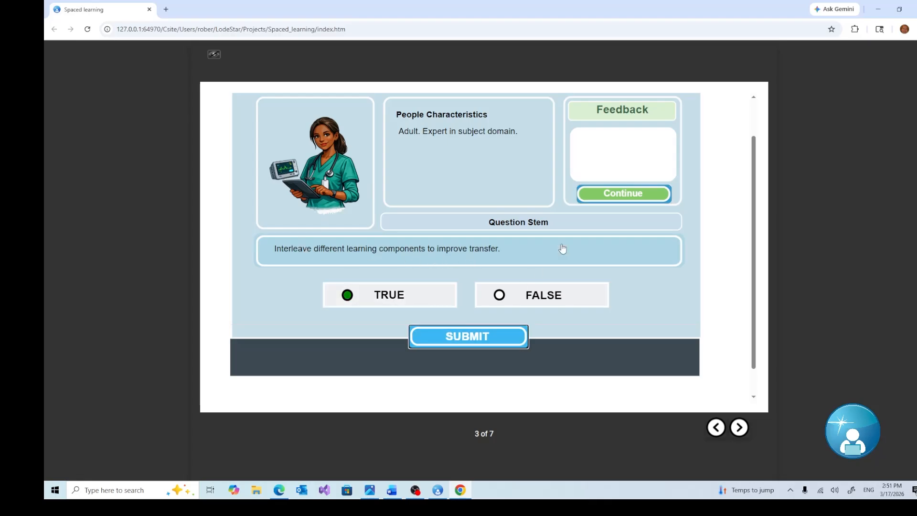
pyautogui.click(618, 196)
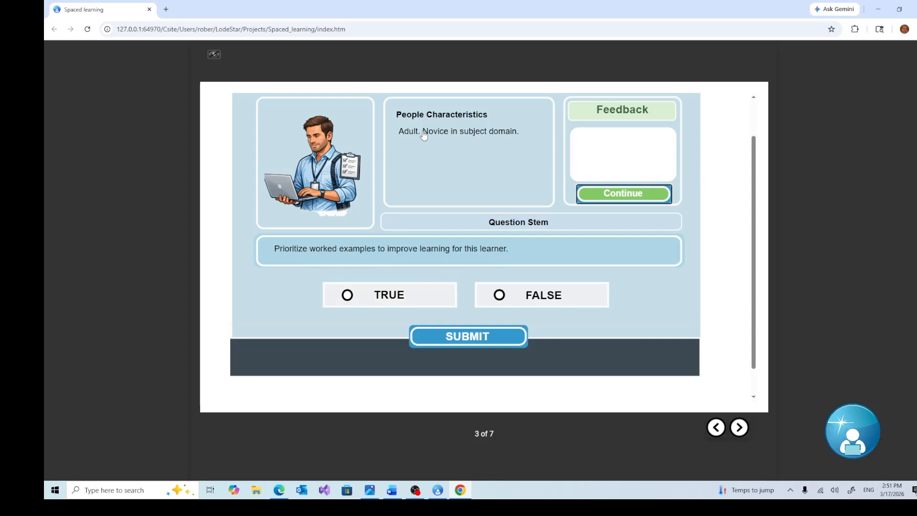
pyautogui.click(498, 296)
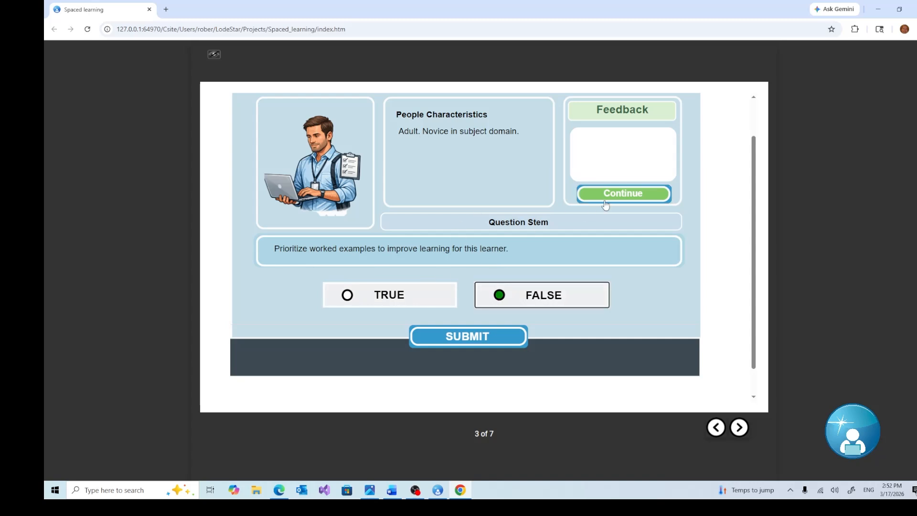
pyautogui.click(499, 336)
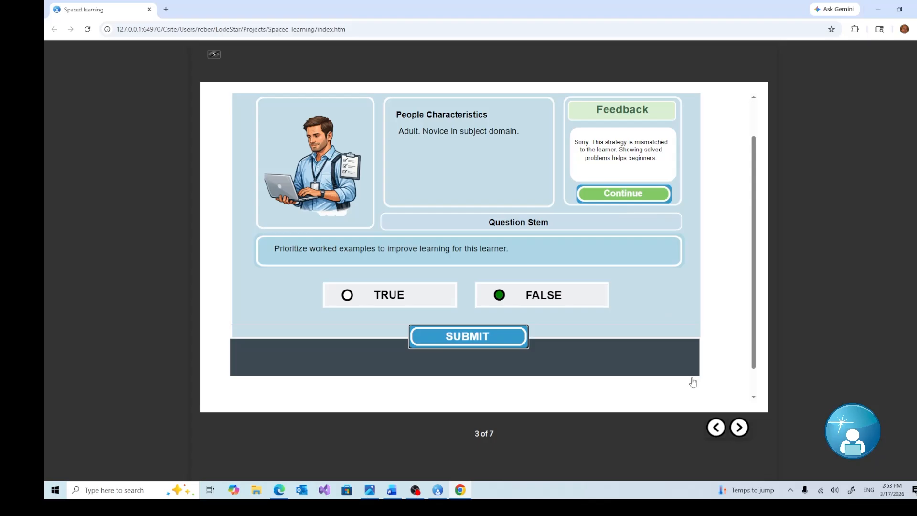
# Examine the score report on page 4 and compare it with the question page before it.
pyautogui.click(741, 434)
pyautogui.click(739, 429)
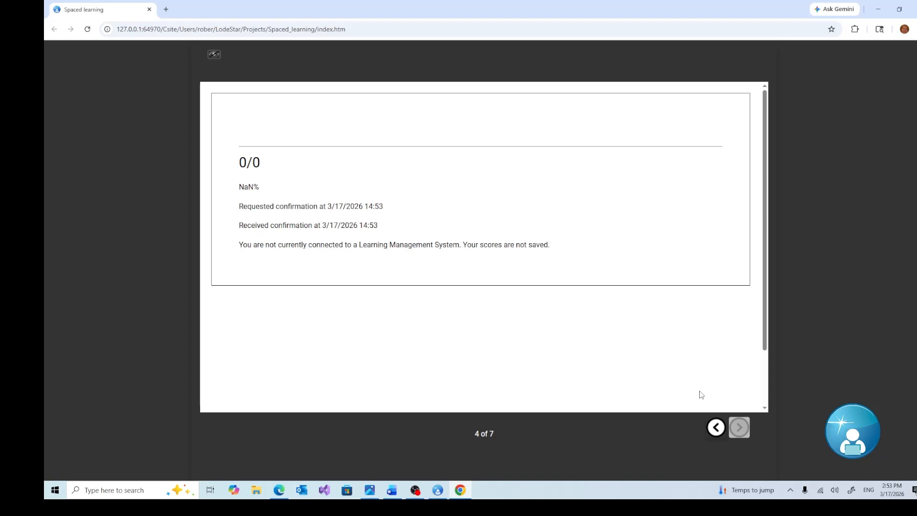
pyautogui.click(715, 429)
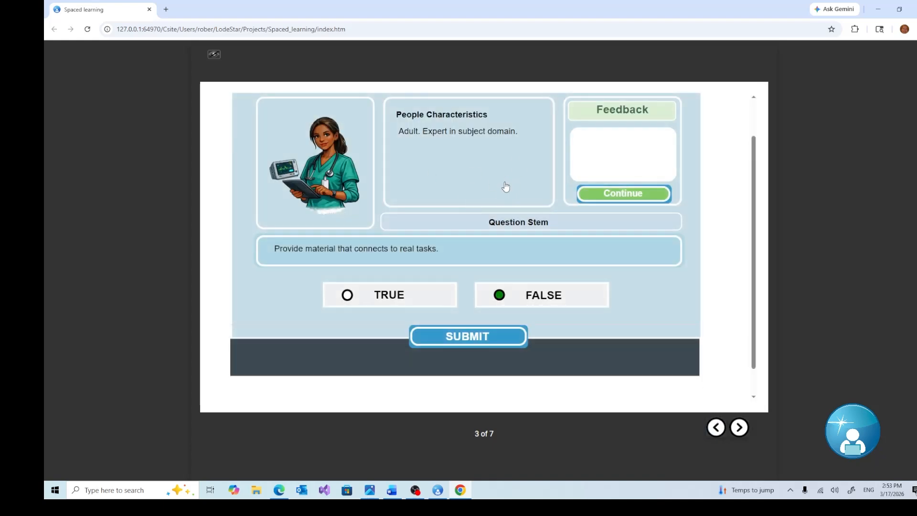
pyautogui.click(739, 428)
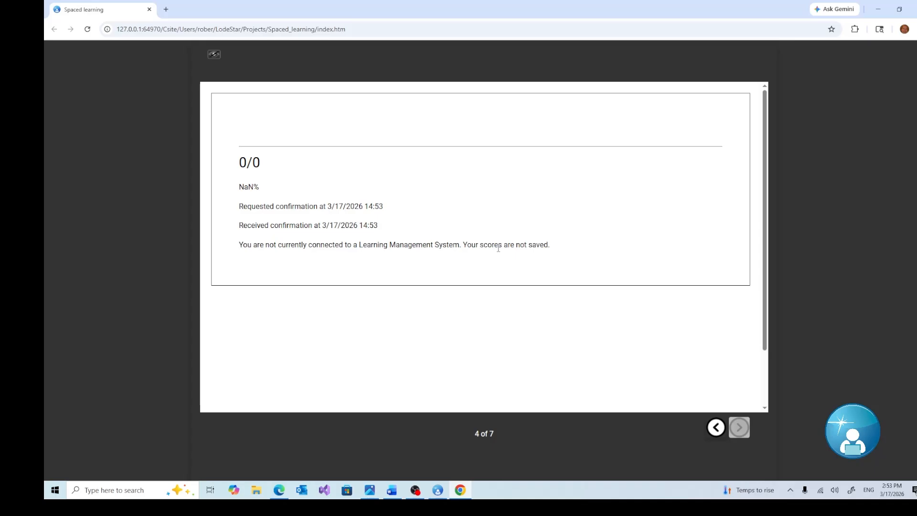
pyautogui.click(716, 427)
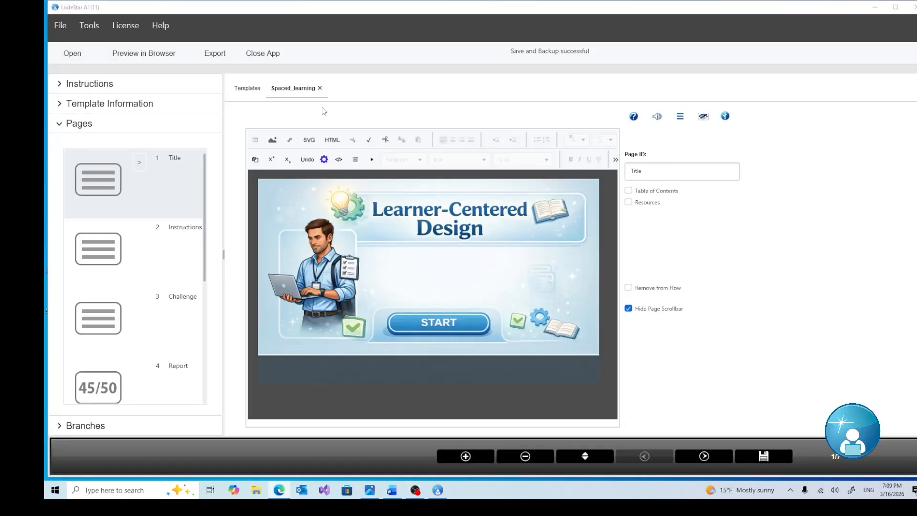
# In LodeStar AI, close the Spaced_learning project and create a project titled "Freedom to Design" from the ActivityMaker template.
pyautogui.click(320, 89)
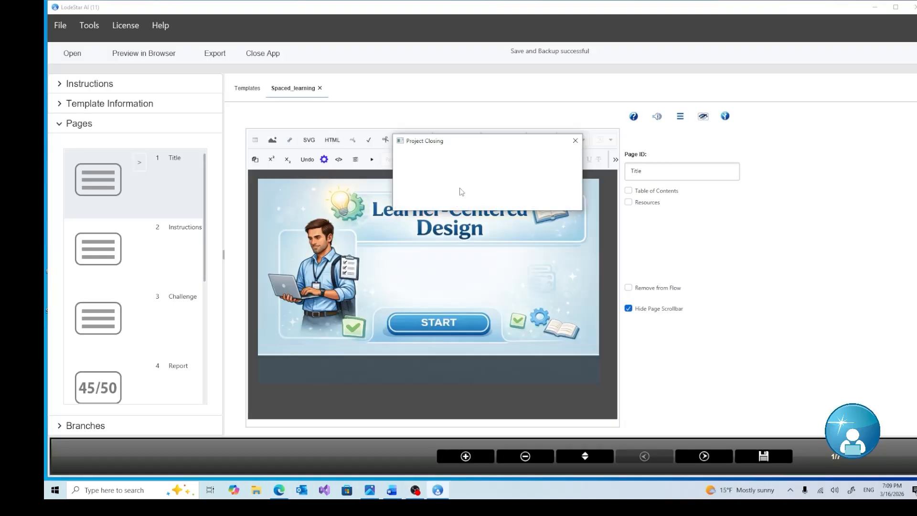
pyautogui.click(495, 203)
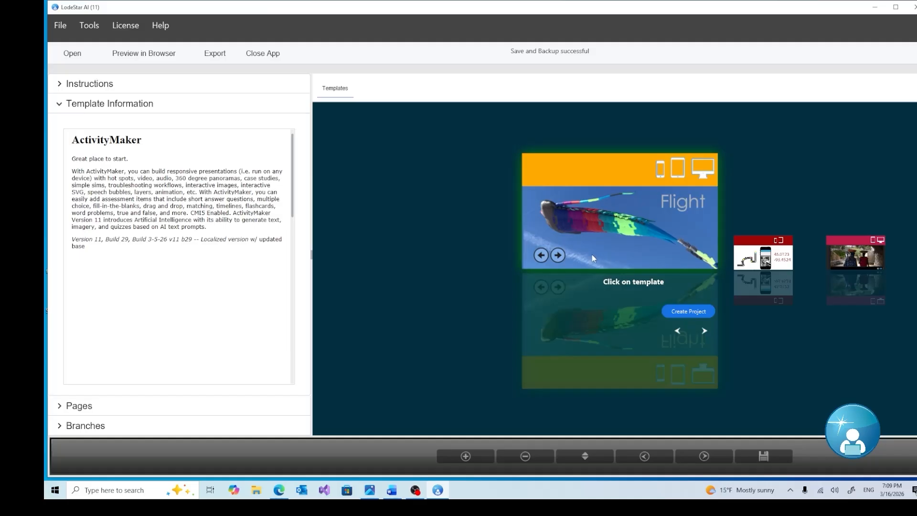
pyautogui.click(635, 210)
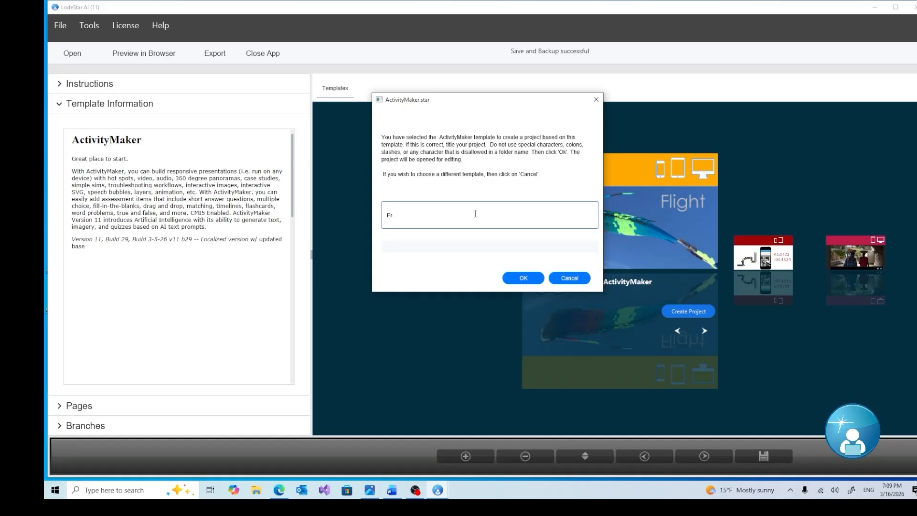
pyautogui.write('eedom to Design')
pyautogui.click(531, 280)
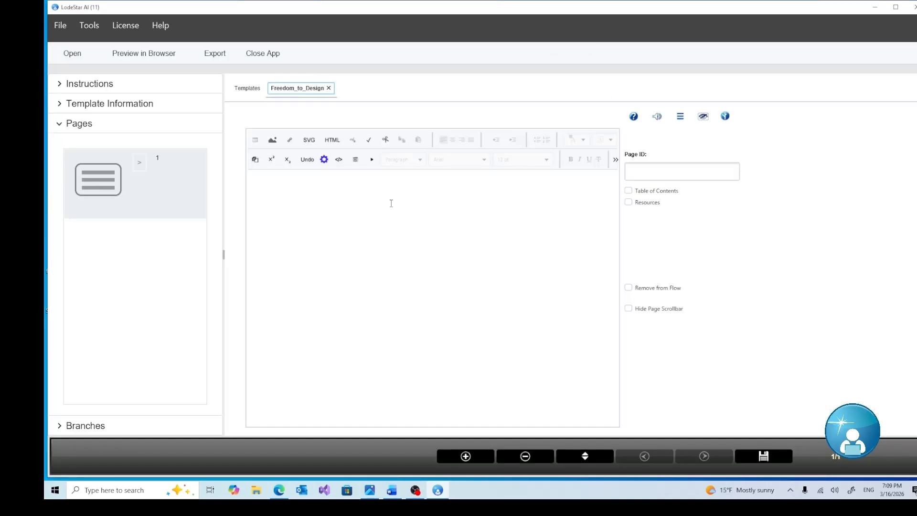
# Set the ID of the first page to Title.
pyautogui.click(391, 204)
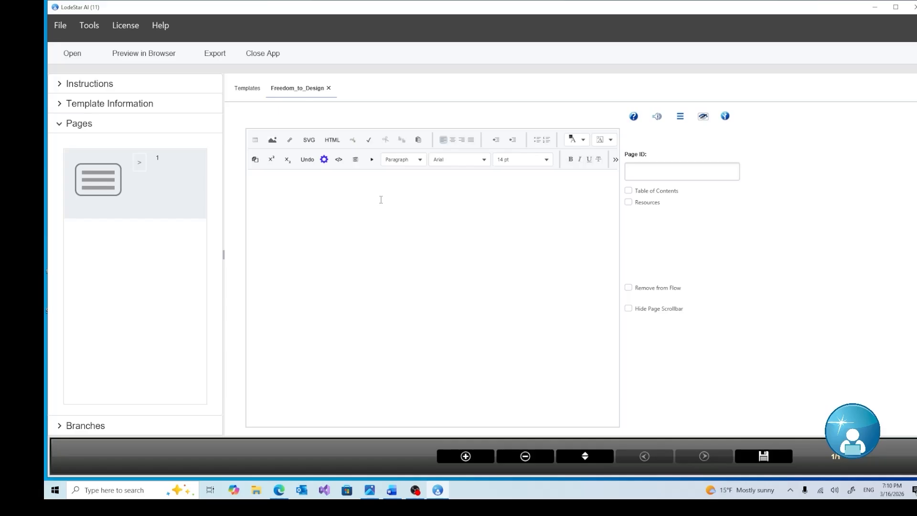
pyautogui.click(661, 177)
# Browse the page types available for the Title page, through Text, Video and Wall, without choosing another type.
pyautogui.click(142, 163)
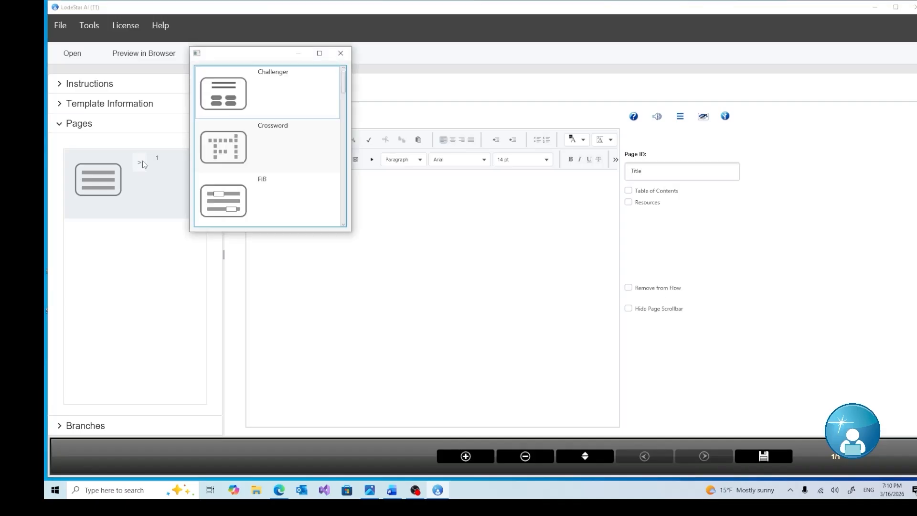
pyautogui.scroll(-3, 252, 116)
pyautogui.scroll(-15, 252, 116)
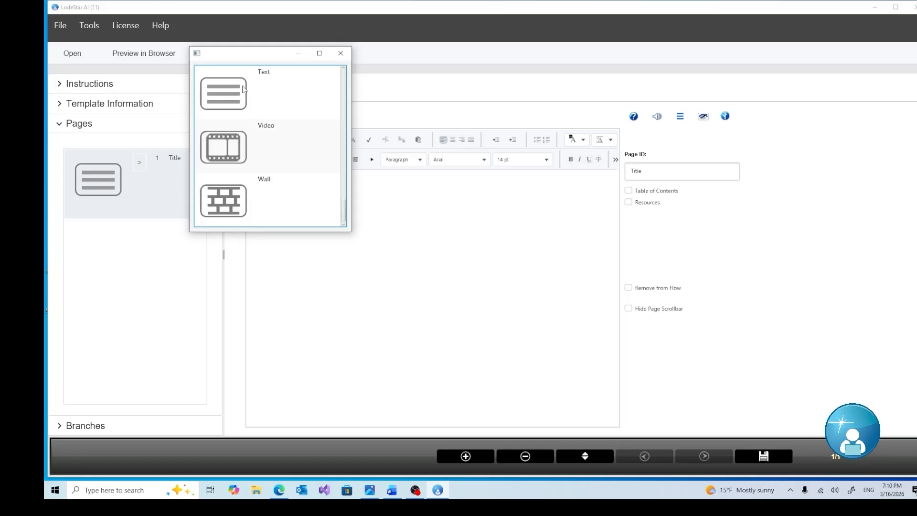
pyautogui.click(341, 53)
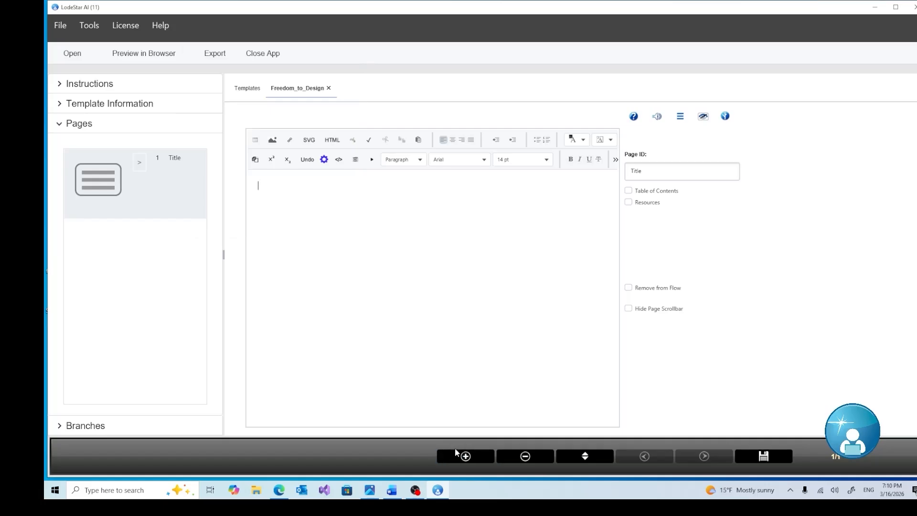
# Add a second page after the Title page.
pyautogui.click(465, 456)
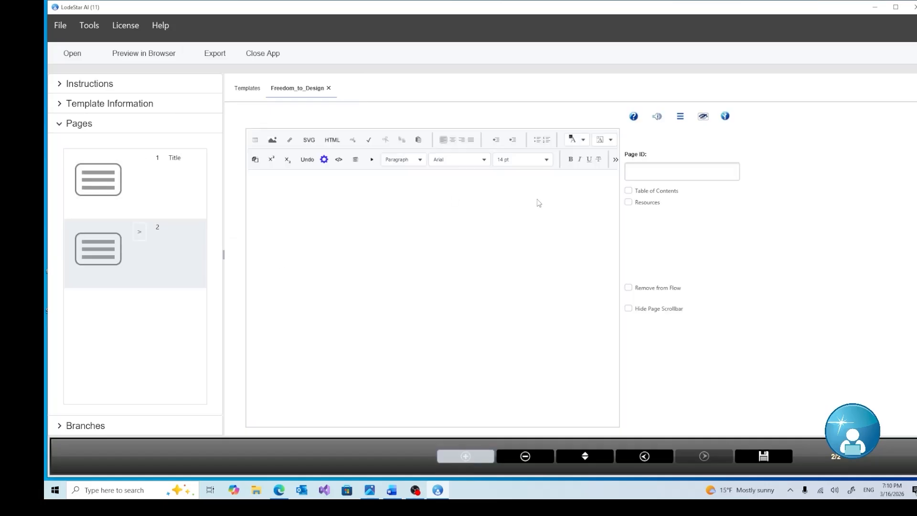
# Set the ID of the second page to Instructions.
pyautogui.click(649, 171)
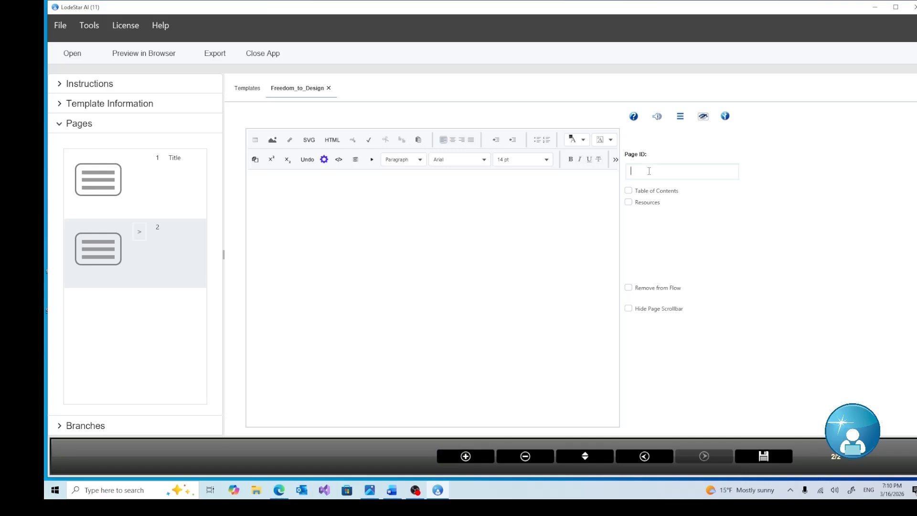
pyautogui.write('Instgru')
pyautogui.write('ru')
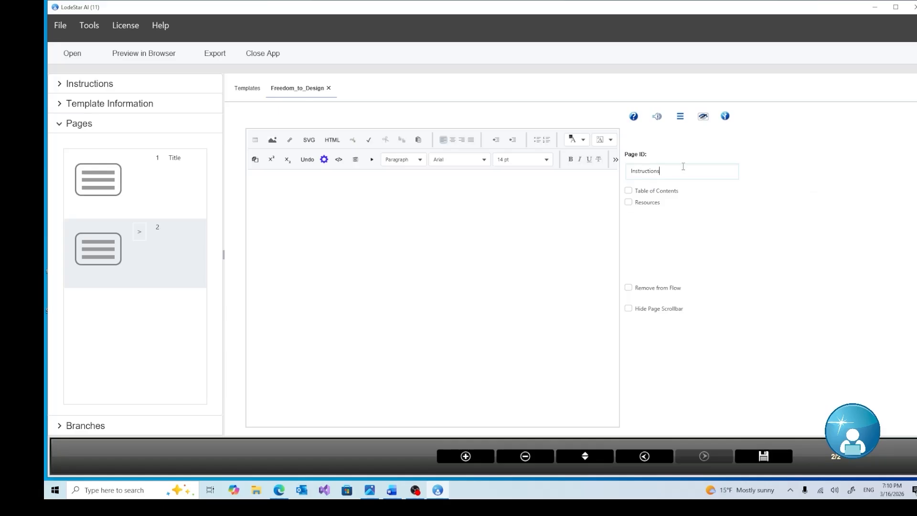
# Add a third page after Instructions and set its ID to Challenge.
pyautogui.click(471, 457)
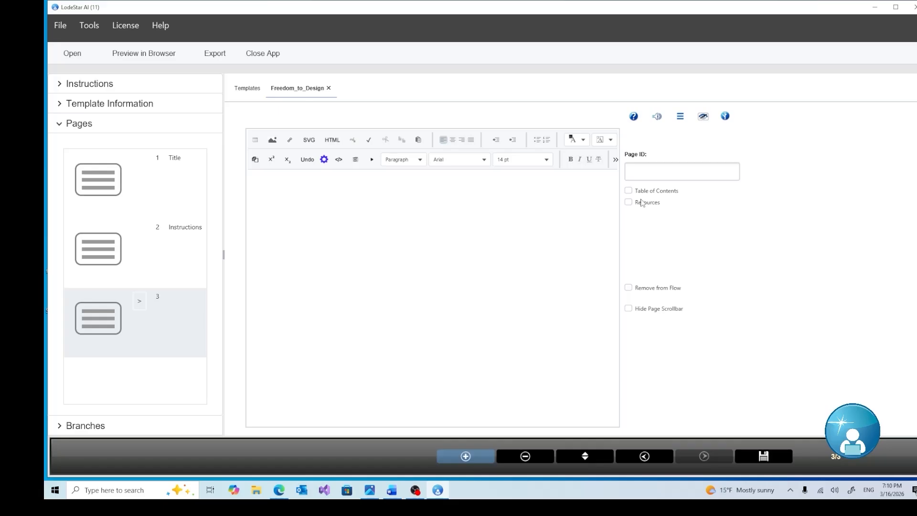
pyautogui.click(646, 173)
pyautogui.write('Challenge')
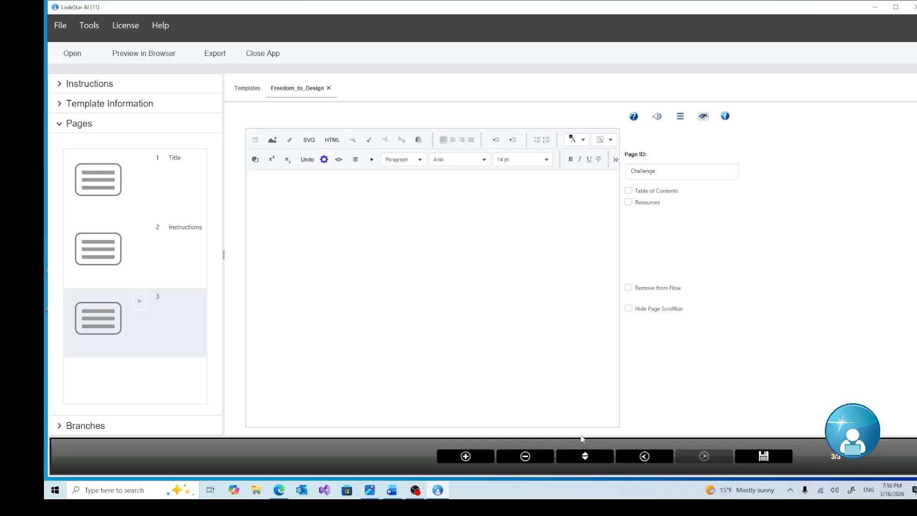
# Add a fourth page after Challenge and change its page type to Report.
pyautogui.click(469, 456)
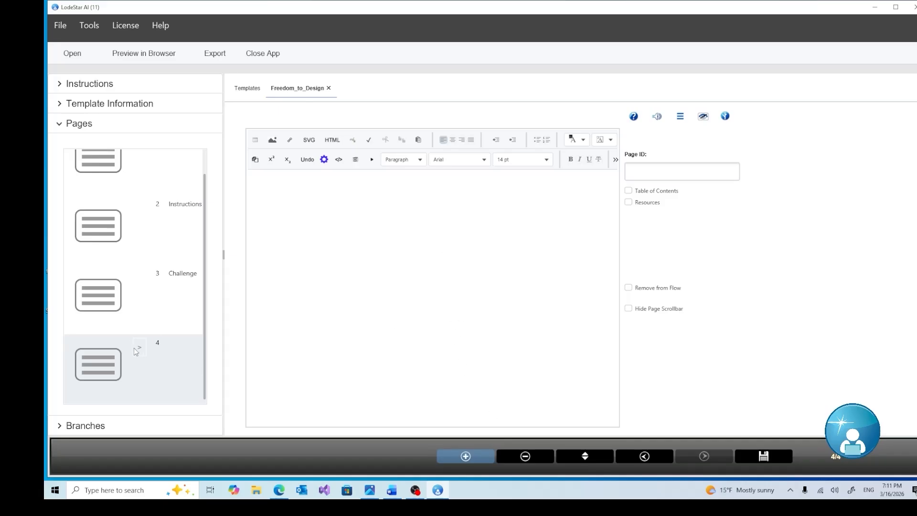
pyautogui.click(138, 348)
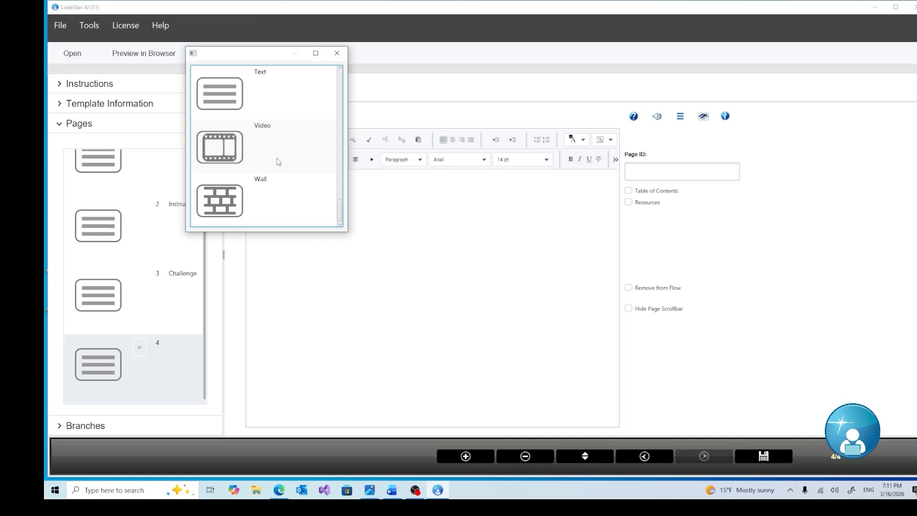
pyautogui.scroll(5, 278, 161)
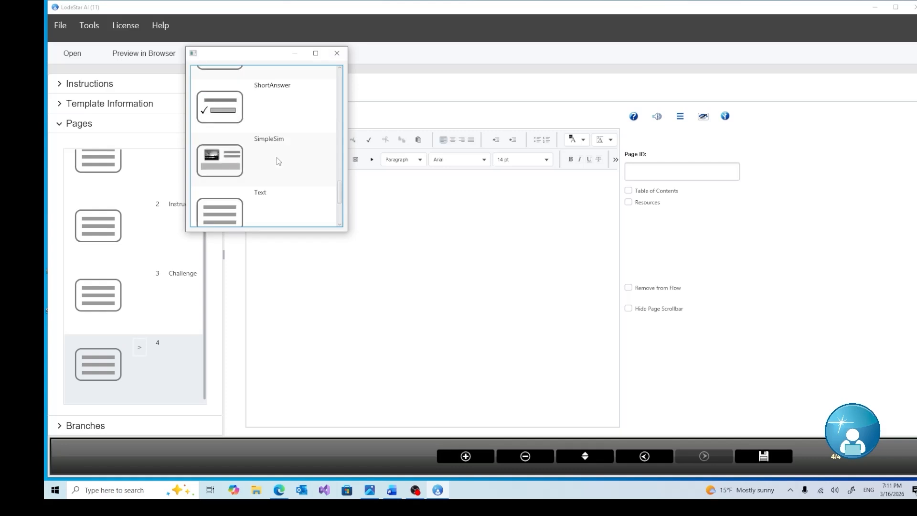
pyautogui.click(223, 117)
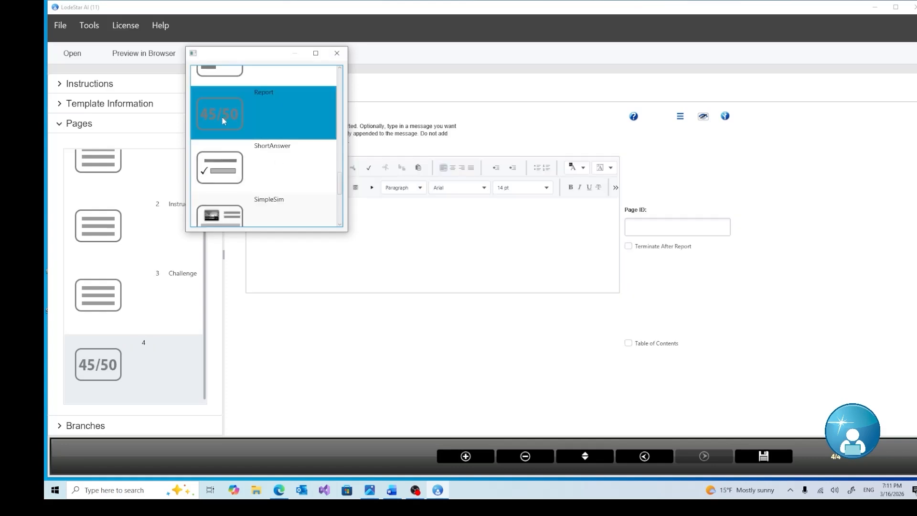
pyautogui.click(336, 54)
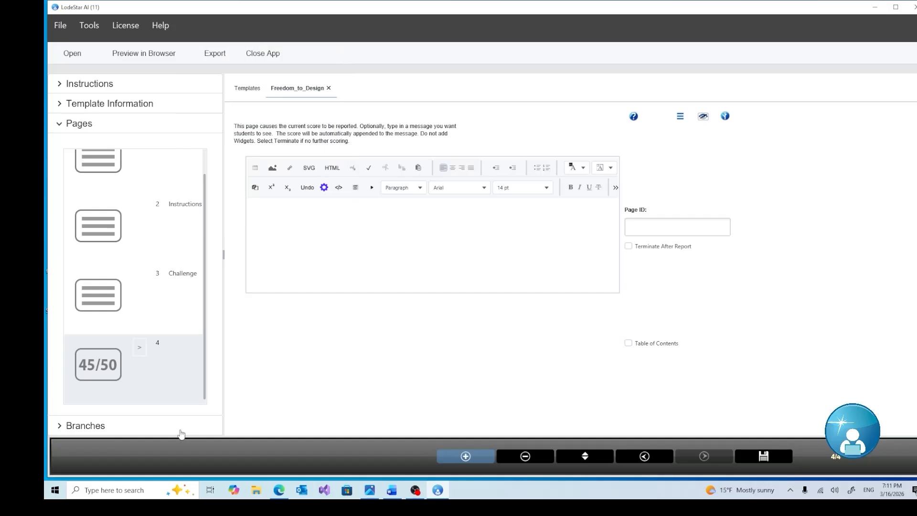
# Add a fifth page after the report page, change its type to Wall and set its ID to Wall.
pyautogui.click(467, 459)
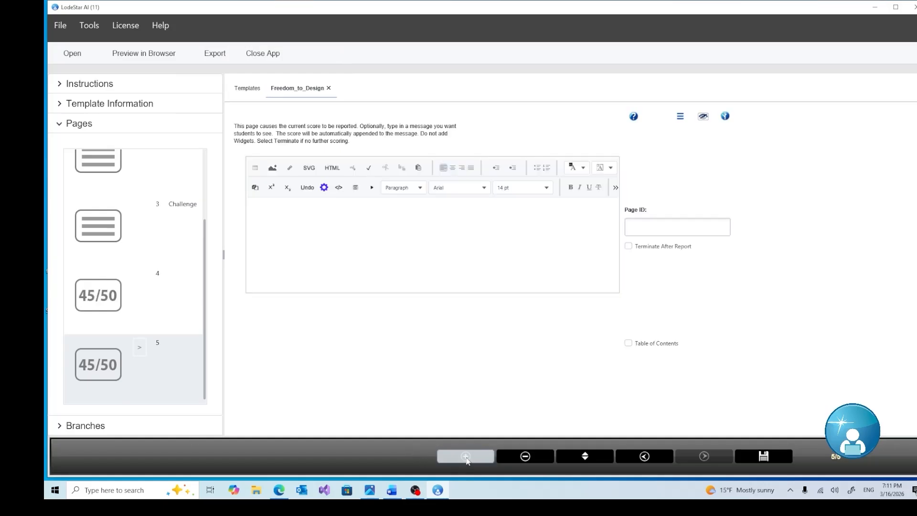
pyautogui.click(139, 348)
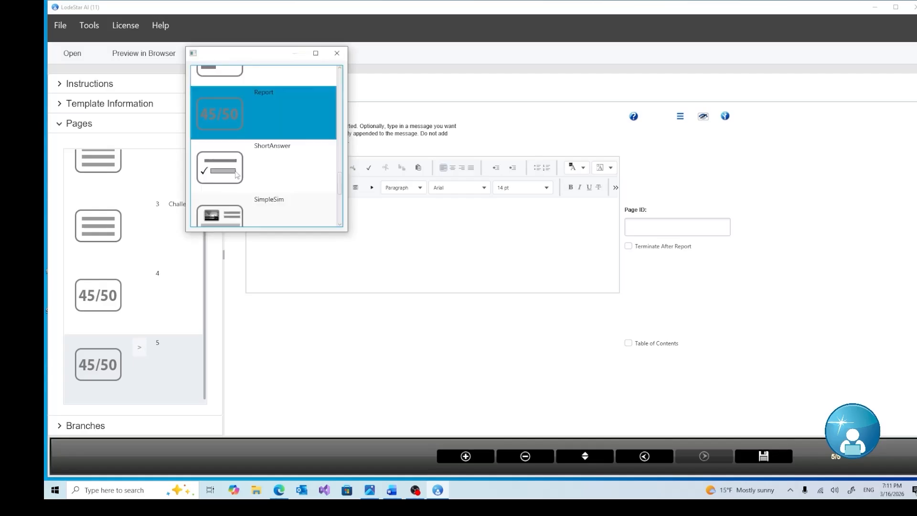
pyautogui.scroll(-1, 244, 169)
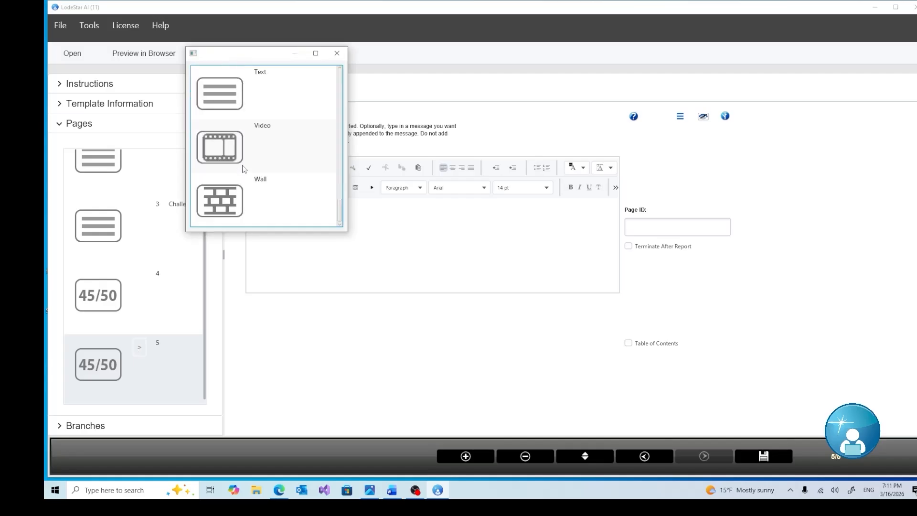
pyautogui.click(233, 204)
pyautogui.click(337, 53)
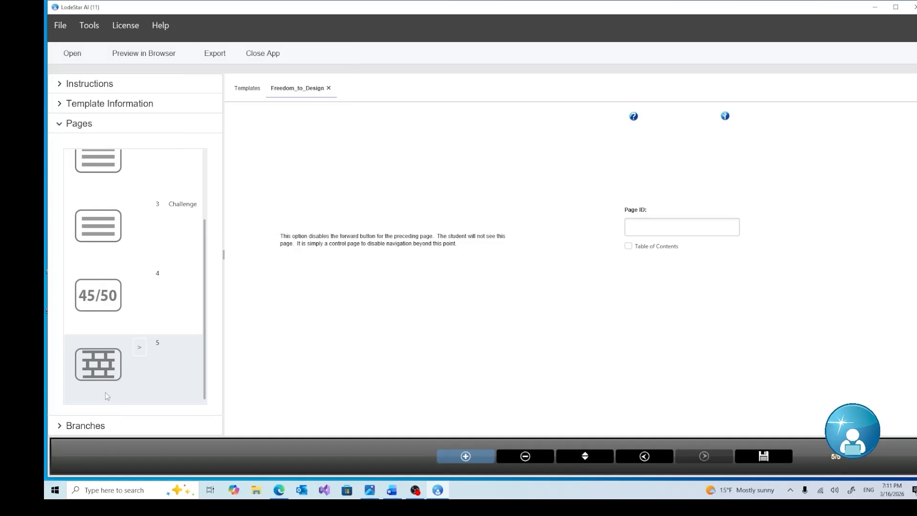
pyautogui.click(651, 230)
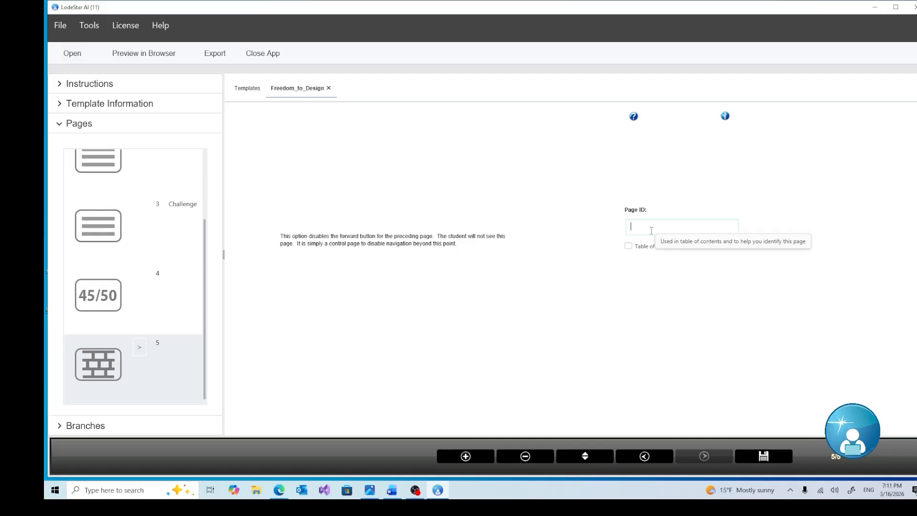
pyautogui.write('Wall')
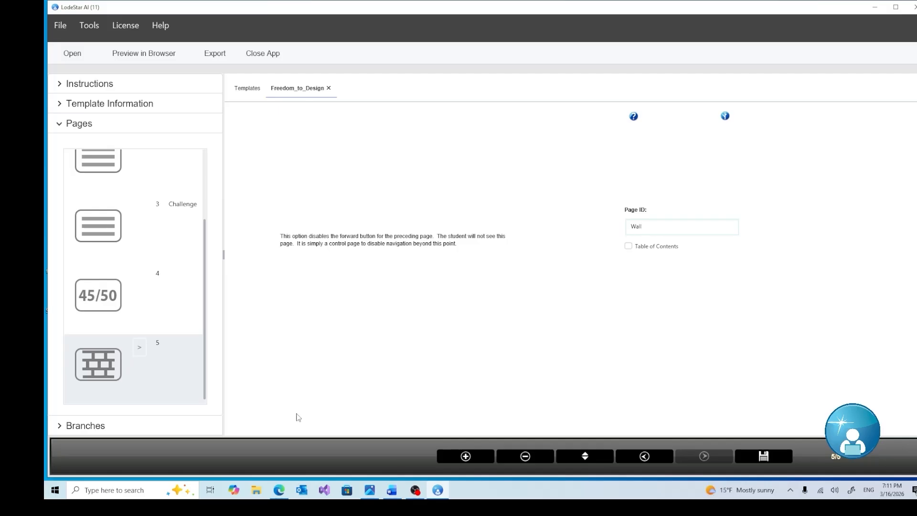
# Add a sixth page after the Wall page, change its type to Text and set its ID to Persona.
pyautogui.click(467, 456)
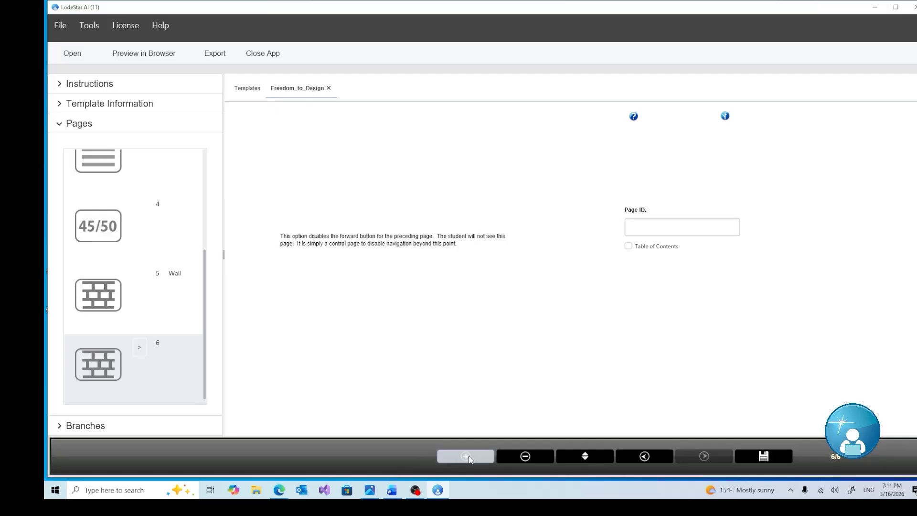
pyautogui.click(140, 351)
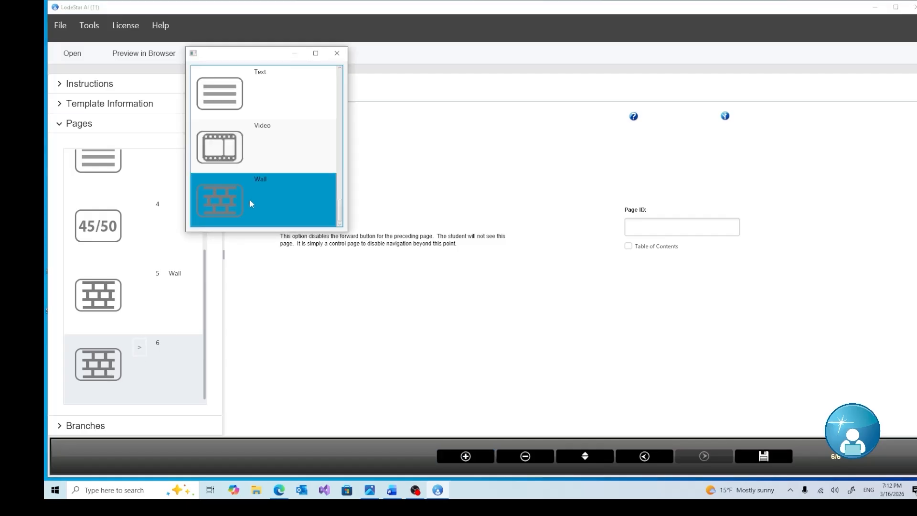
pyautogui.scroll(1, 250, 197)
pyautogui.click(246, 156)
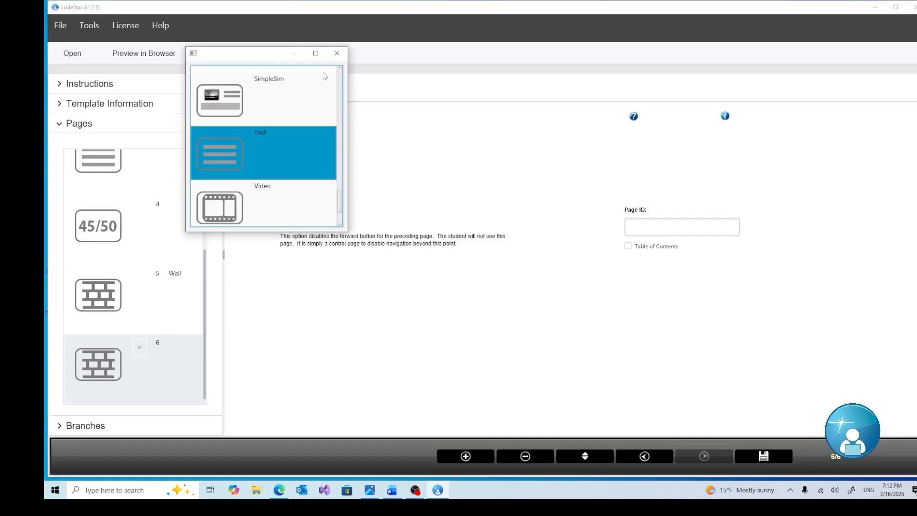
pyautogui.click(337, 53)
pyautogui.click(680, 172)
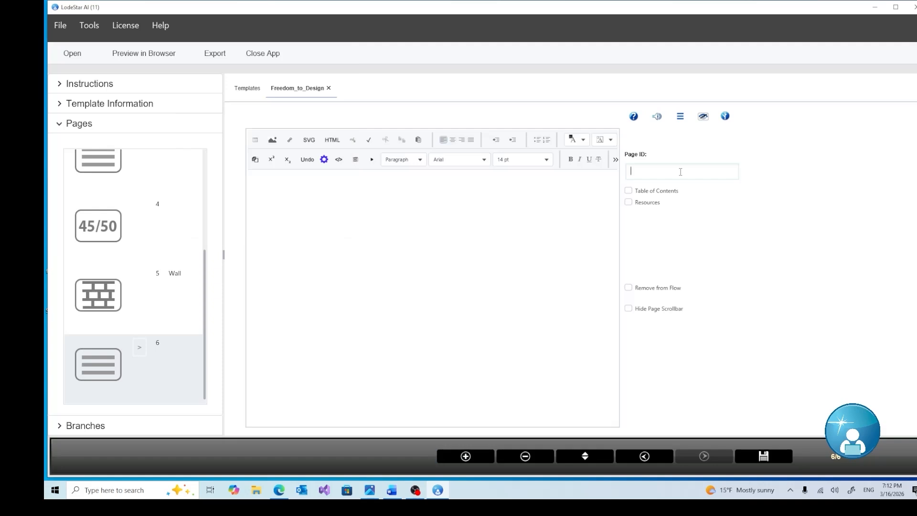
pyautogui.write('Persona')
# Add a seventh text page after Persona and set its ID to Dataset.
pyautogui.click(463, 457)
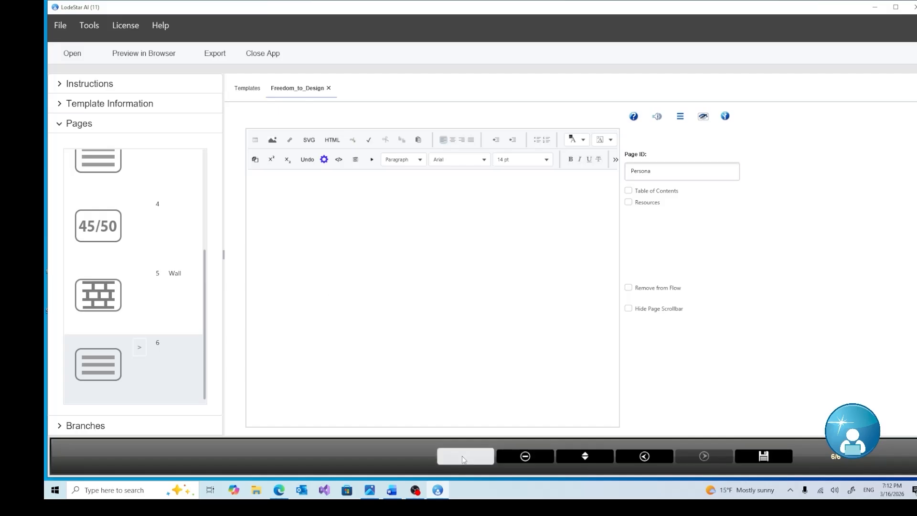
pyautogui.click(651, 172)
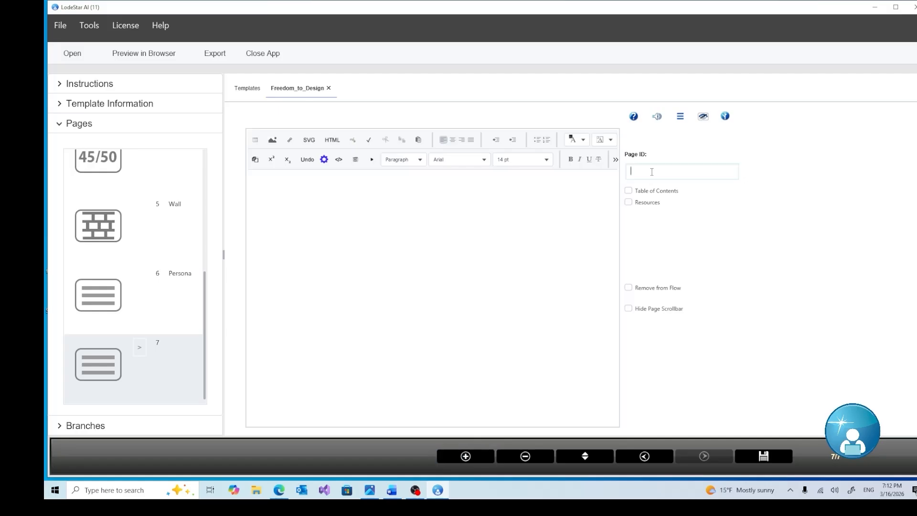
pyautogui.write('Dataset')
pyautogui.click(171, 347)
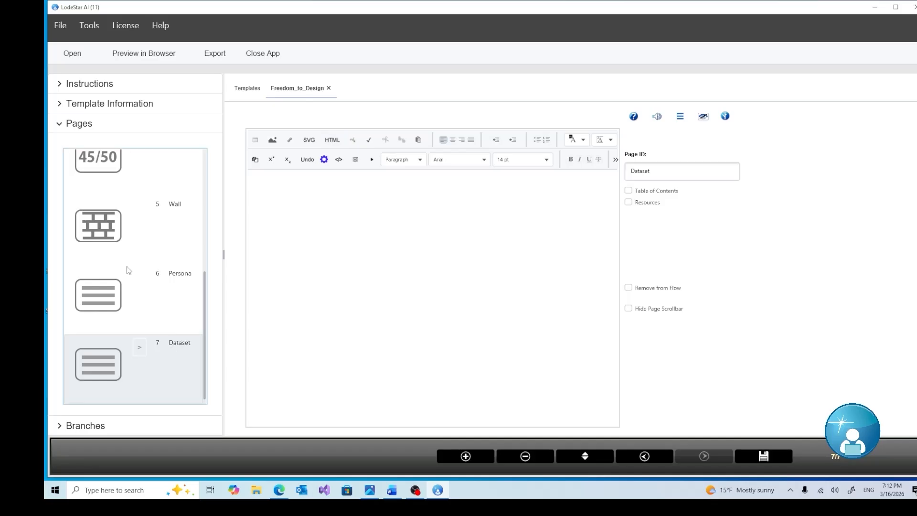
# Display the project's branch diagram and set the ID of the unnamed score-reporting page to Report.
pyautogui.click(86, 426)
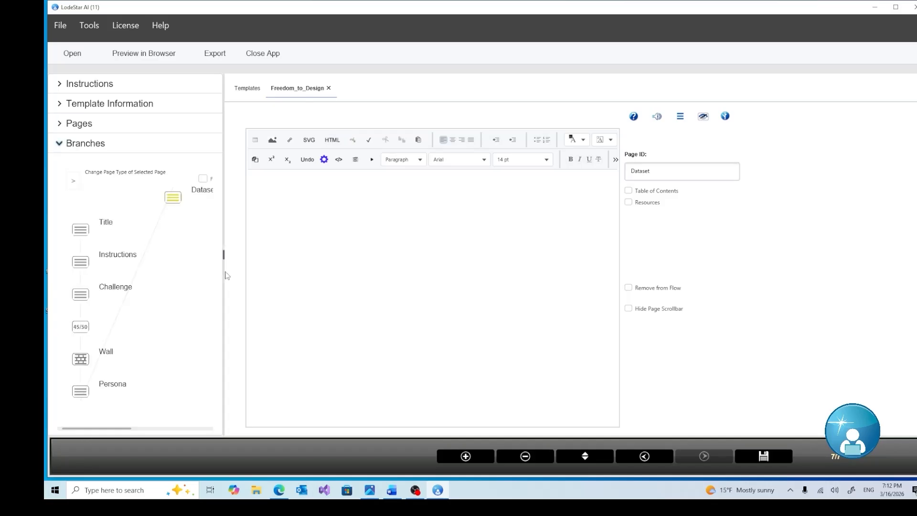
pyautogui.moveTo(223, 257); pyautogui.dragTo(494, 267)
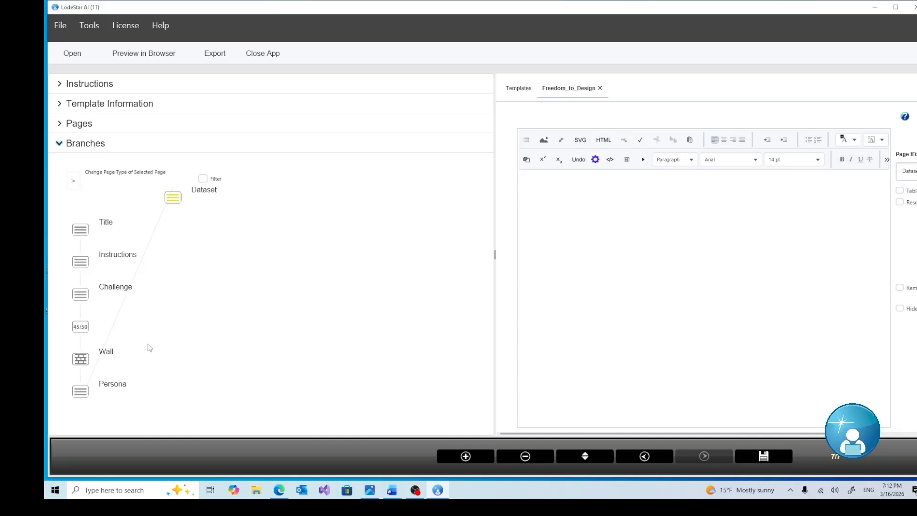
pyautogui.click(82, 329)
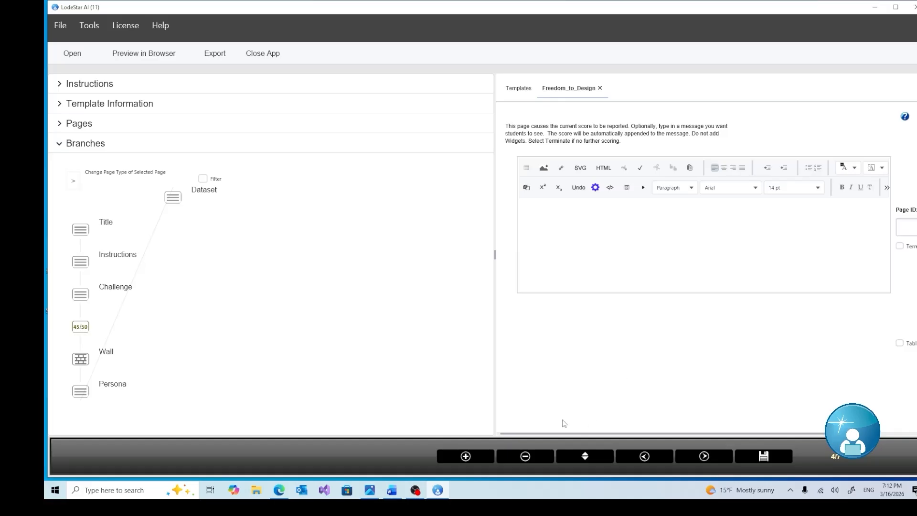
pyautogui.moveTo(494, 386); pyautogui.dragTo(330, 358)
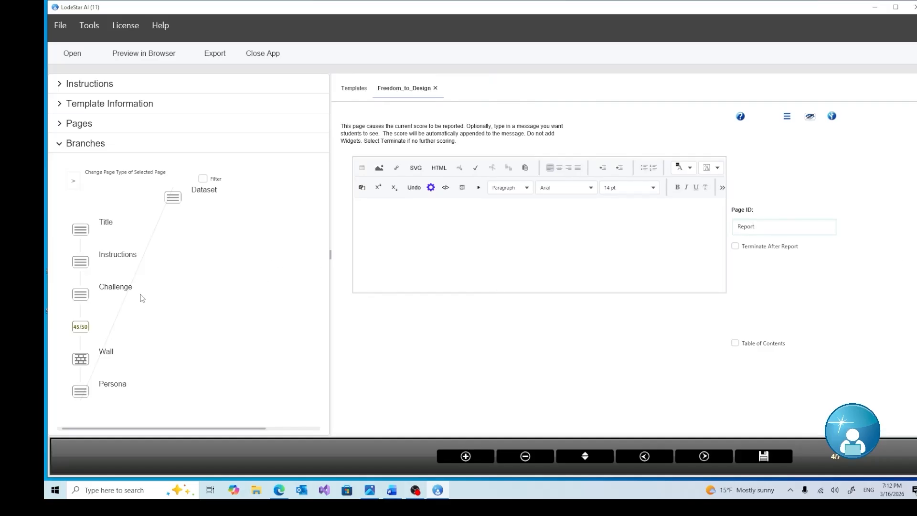
# Go back to the Title page and load title.png from the spacing pictures folder as a new image, with its size optimized.
pyautogui.click(82, 292)
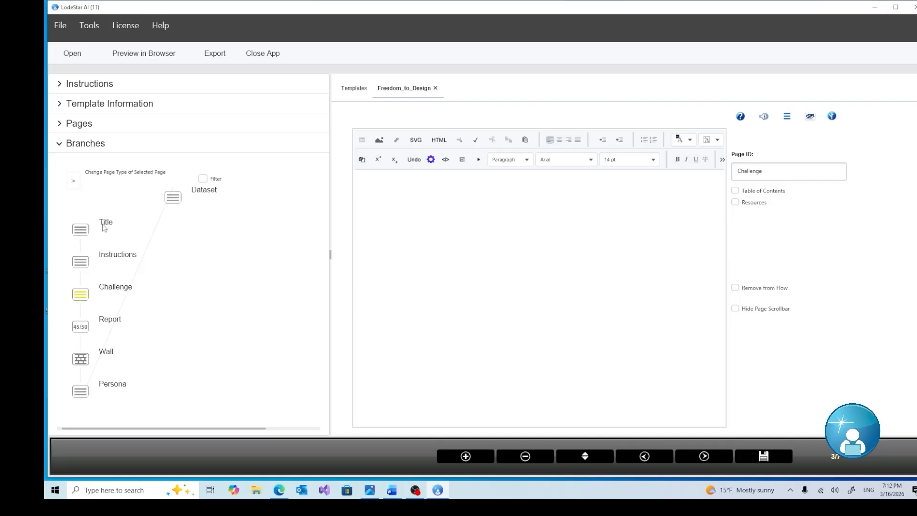
pyautogui.click(82, 229)
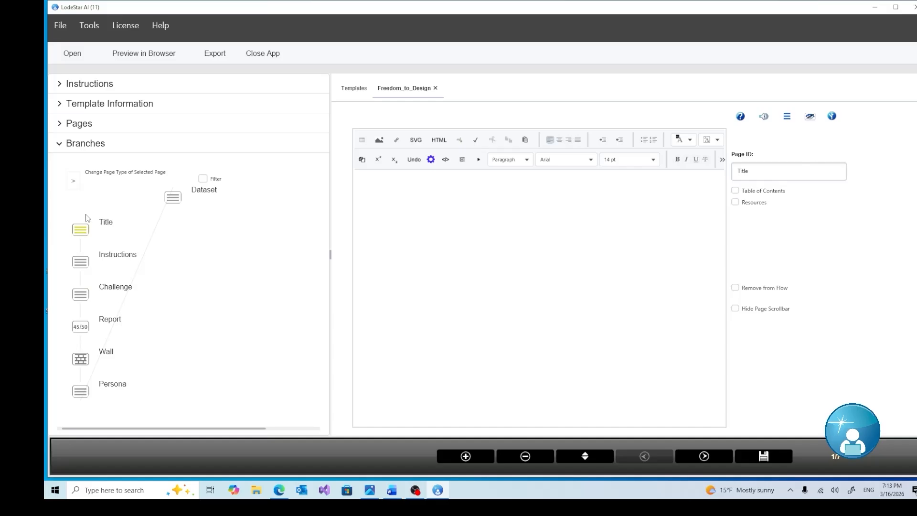
pyautogui.click(79, 123)
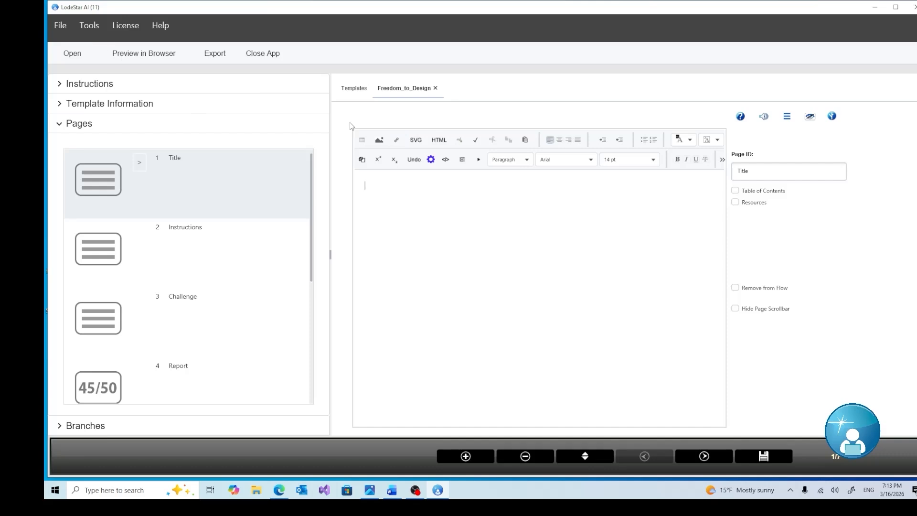
pyautogui.click(381, 141)
pyautogui.click(490, 198)
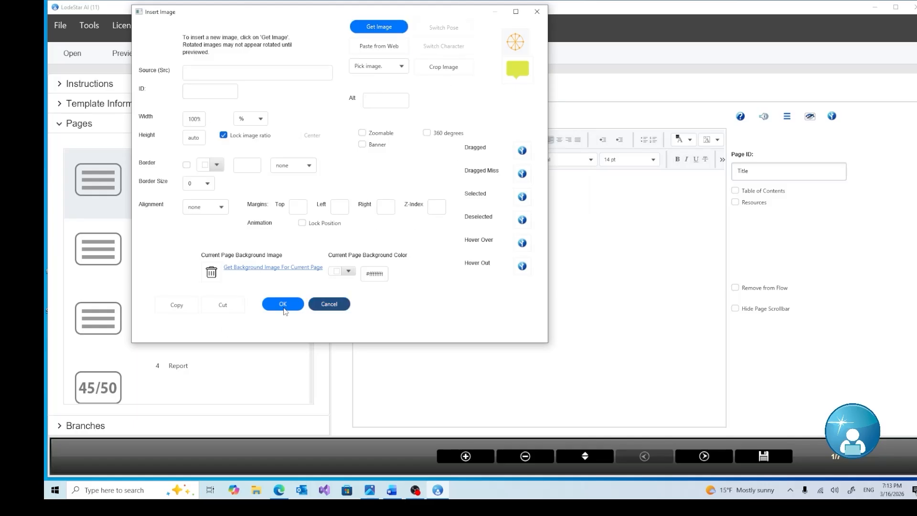
pyautogui.click(383, 27)
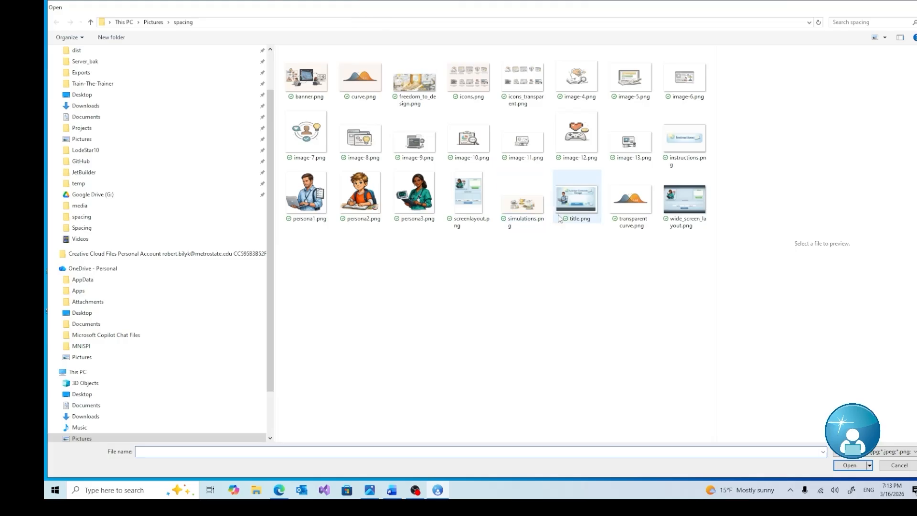
pyautogui.click(578, 198)
pyautogui.click(853, 467)
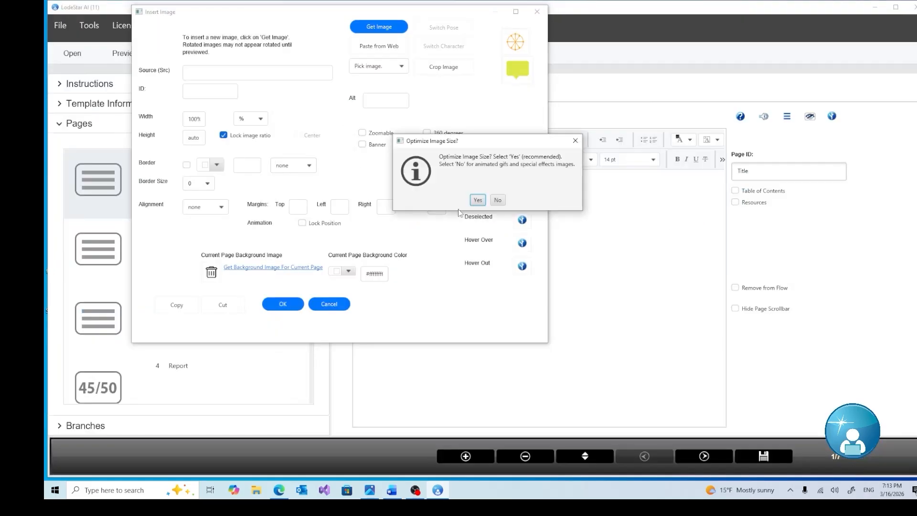
pyautogui.click(477, 200)
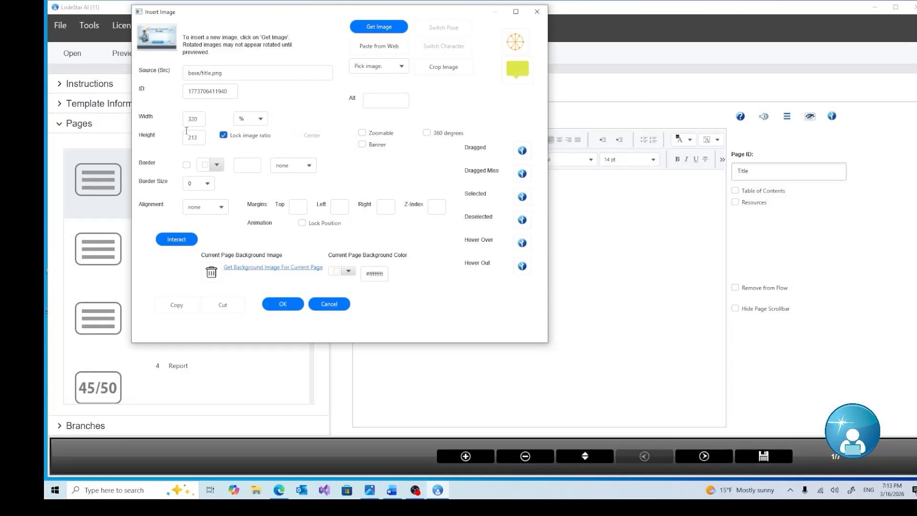
# Set the alternative text of the title.png image to Title.
pyautogui.click(371, 103)
pyautogui.write('D')
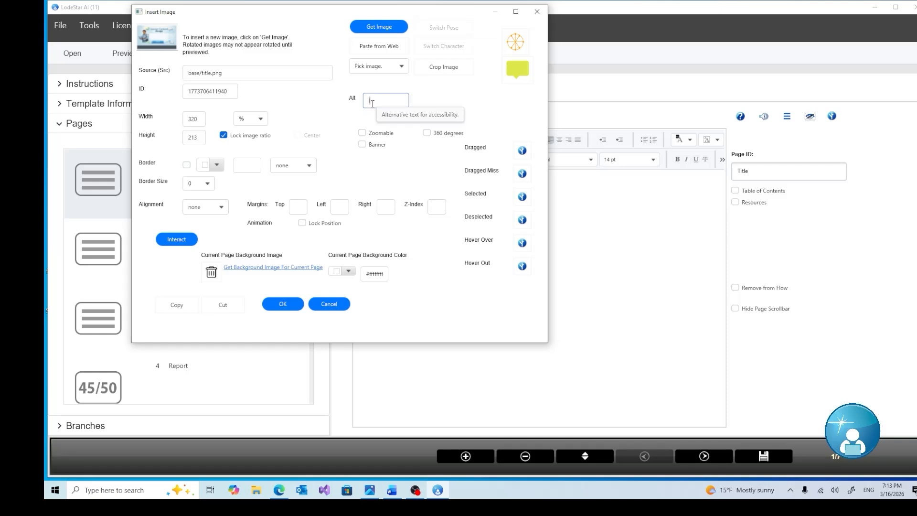
pyautogui.press('BackSpace')
pyautogui.press('BackSpace')
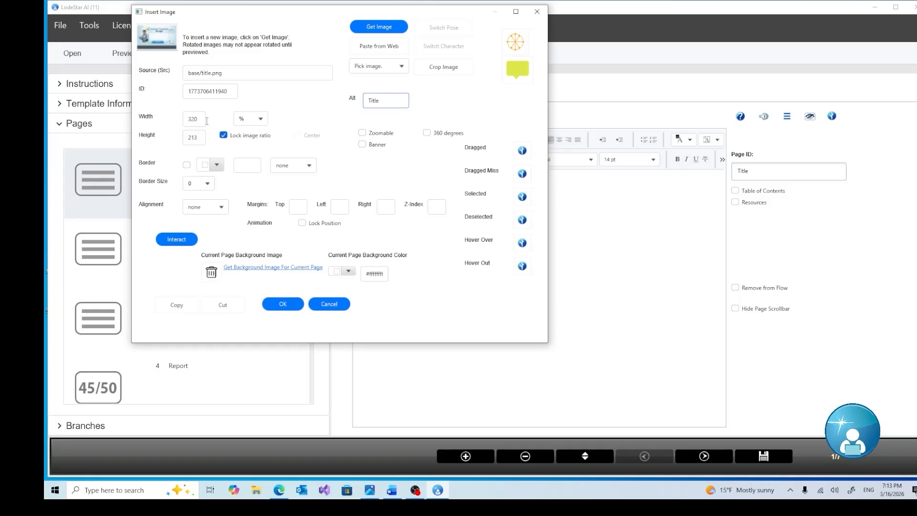
# Set the title.png image's width to 90% and insert it on the Title page.
pyautogui.click(242, 120)
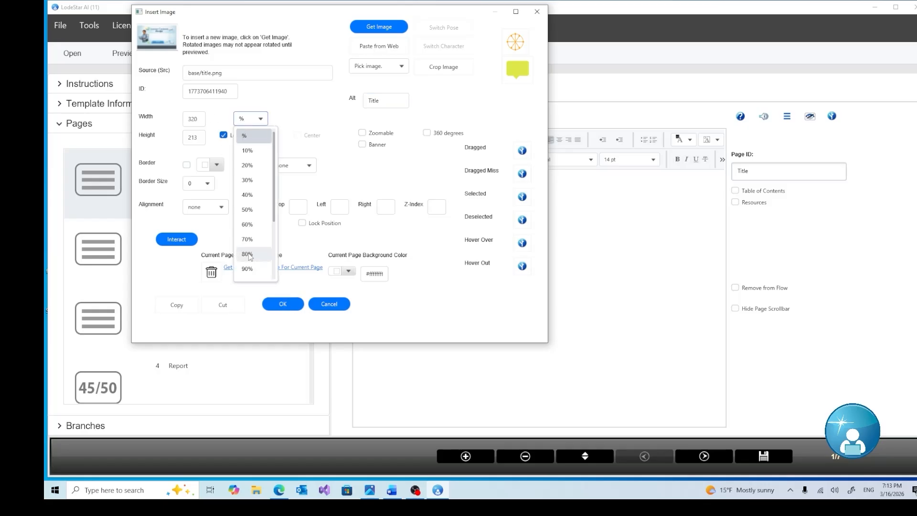
pyautogui.click(245, 269)
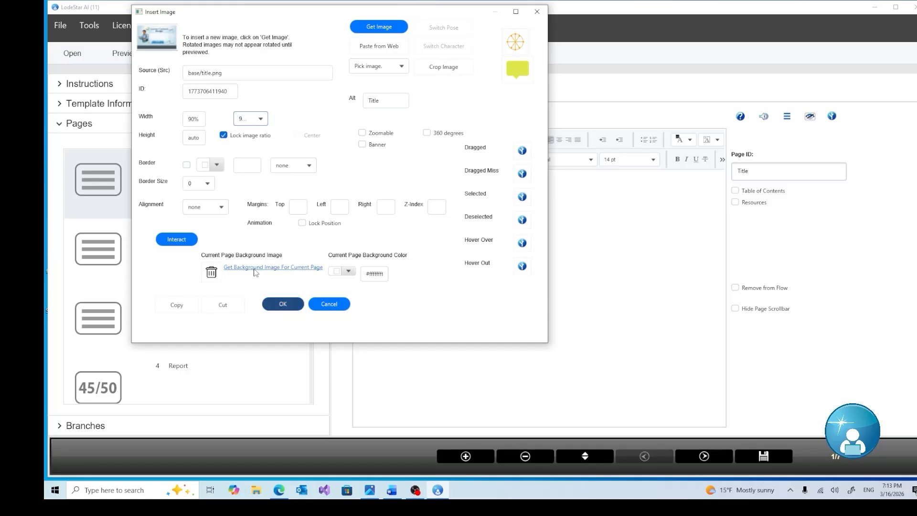
pyautogui.click(282, 304)
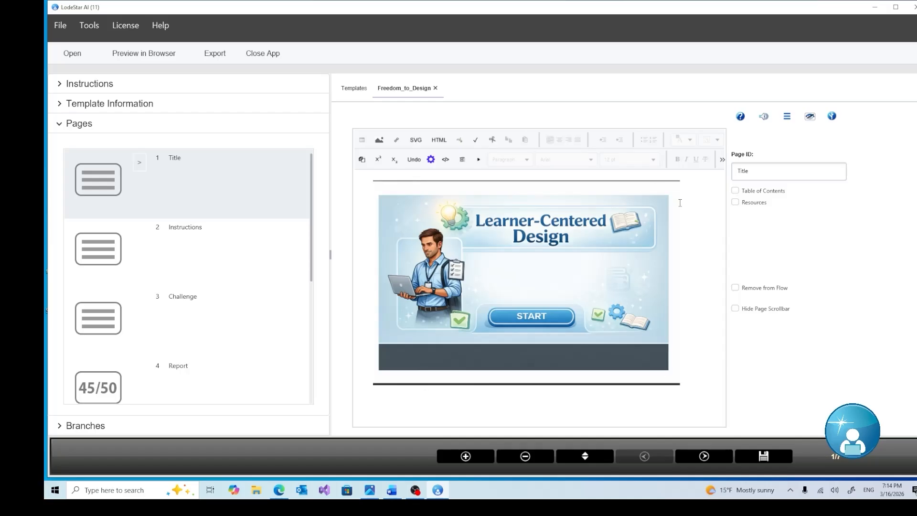
# Crop the strips with the dark lines off the upper and lower edges of the title image and center it on the page.
pyautogui.doubleClick(468, 239)
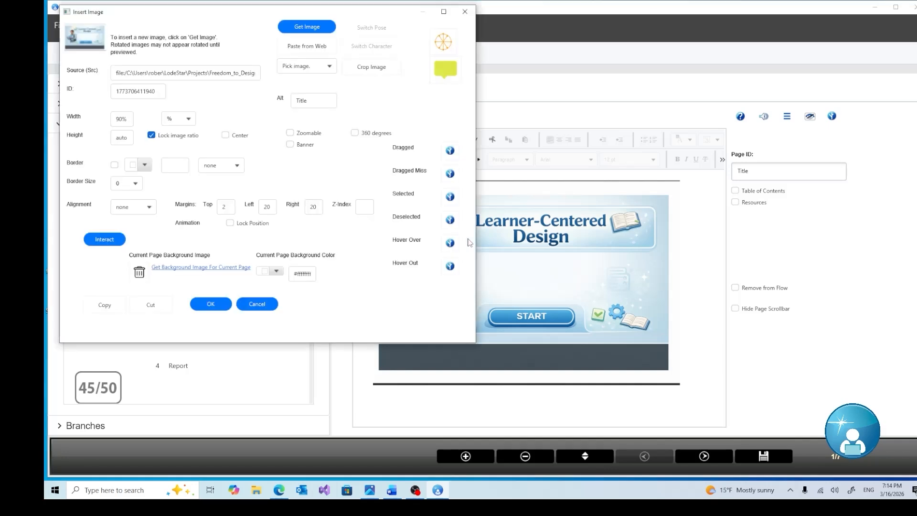
pyautogui.click(363, 71)
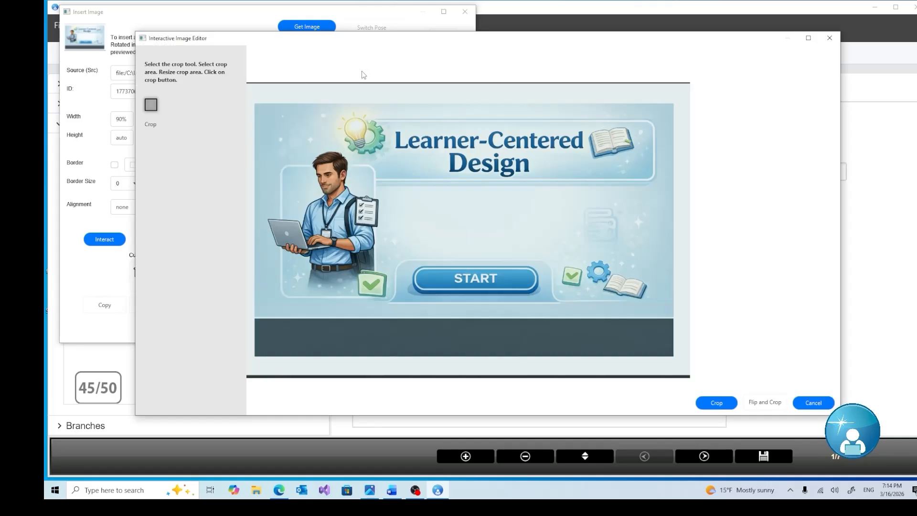
pyautogui.click(150, 106)
pyautogui.click(311, 94)
pyautogui.moveTo(468, 84); pyautogui.dragTo(468, 98)
pyautogui.moveTo(469, 377); pyautogui.dragTo(470, 359)
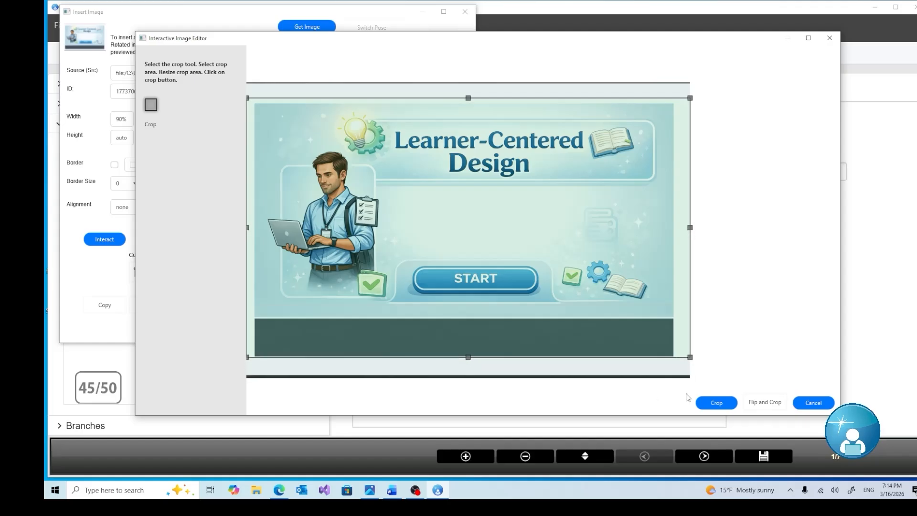
pyautogui.click(715, 402)
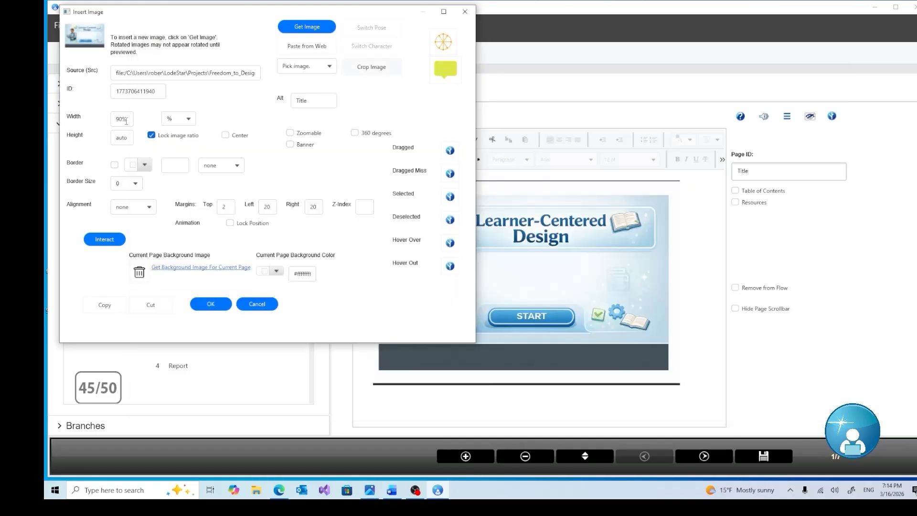
pyautogui.click(225, 135)
pyautogui.click(210, 304)
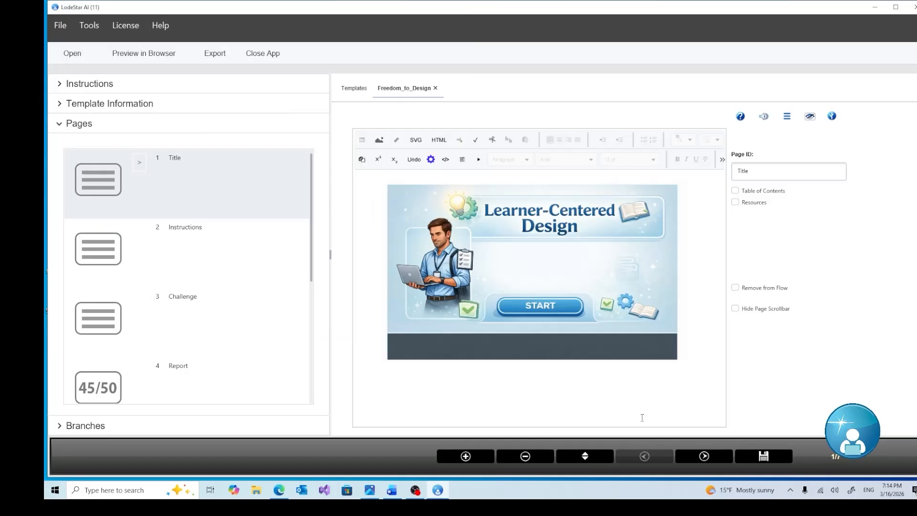
# Go to the Instructions page and load instructions.png from the spacing pictures folder as a new image.
pyautogui.click(705, 457)
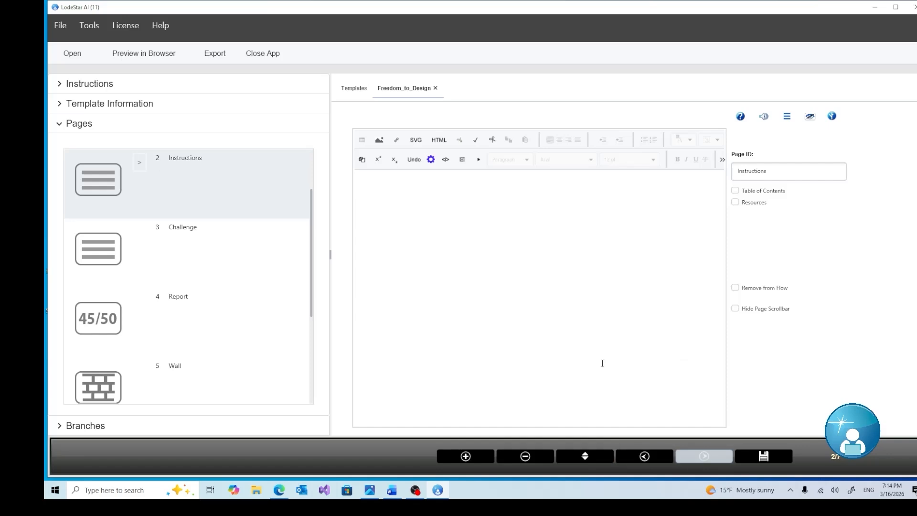
pyautogui.click(393, 195)
pyautogui.click(382, 147)
pyautogui.click(492, 196)
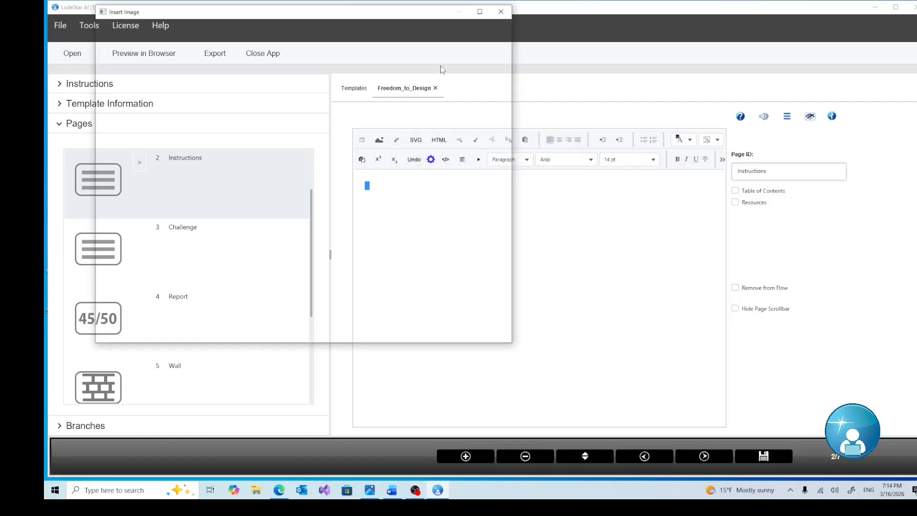
pyautogui.click(337, 26)
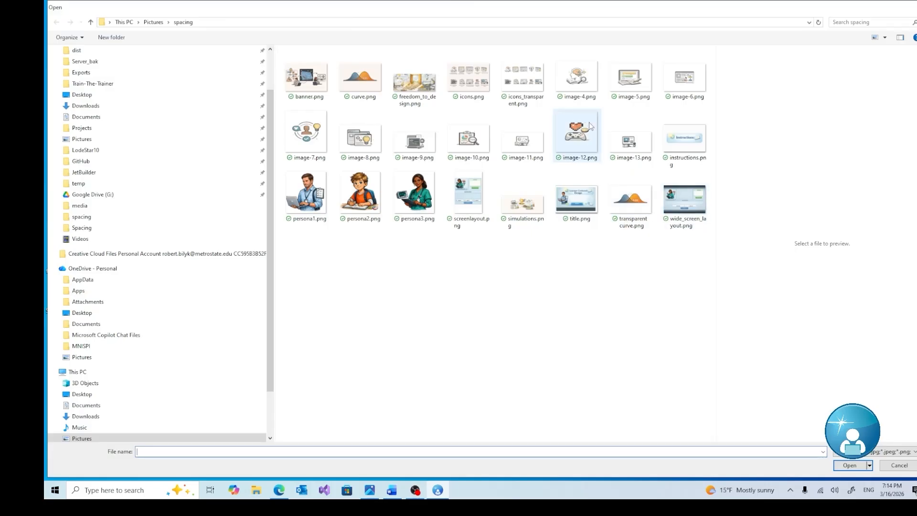
pyautogui.click(685, 138)
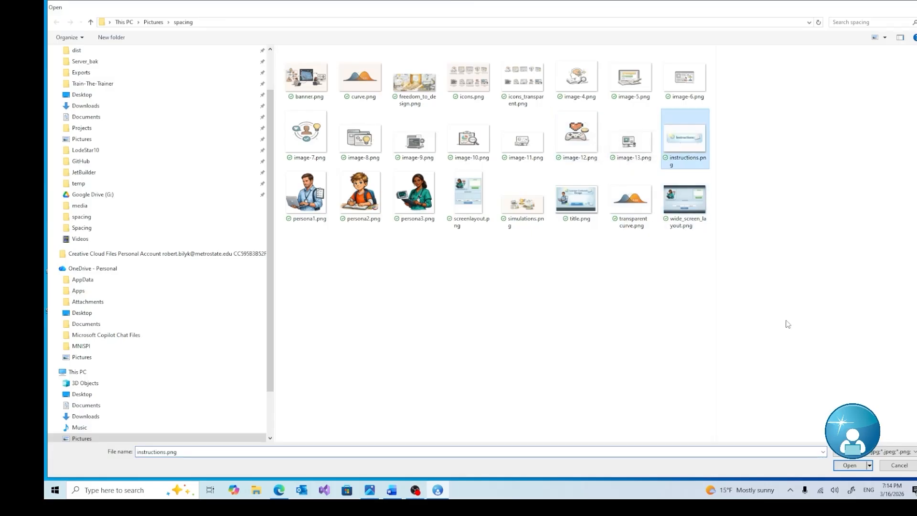
pyautogui.click(855, 466)
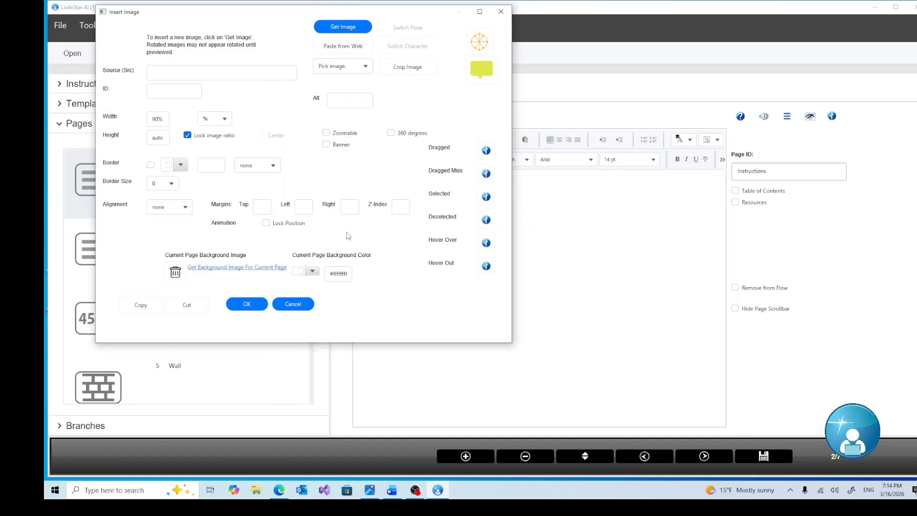
pyautogui.click(476, 204)
# Set the instructions.png image's width to 90% and insert it on the Instructions page.
pyautogui.click(213, 120)
pyautogui.click(212, 267)
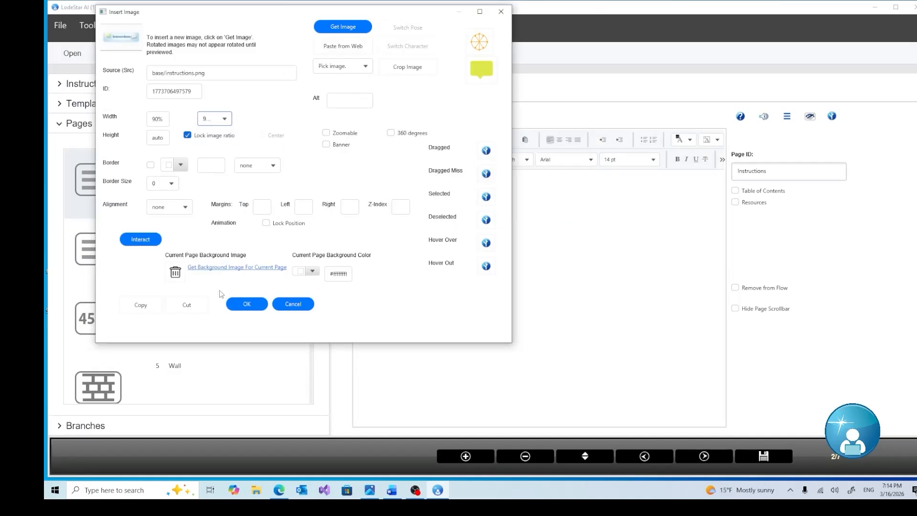
pyautogui.click(238, 306)
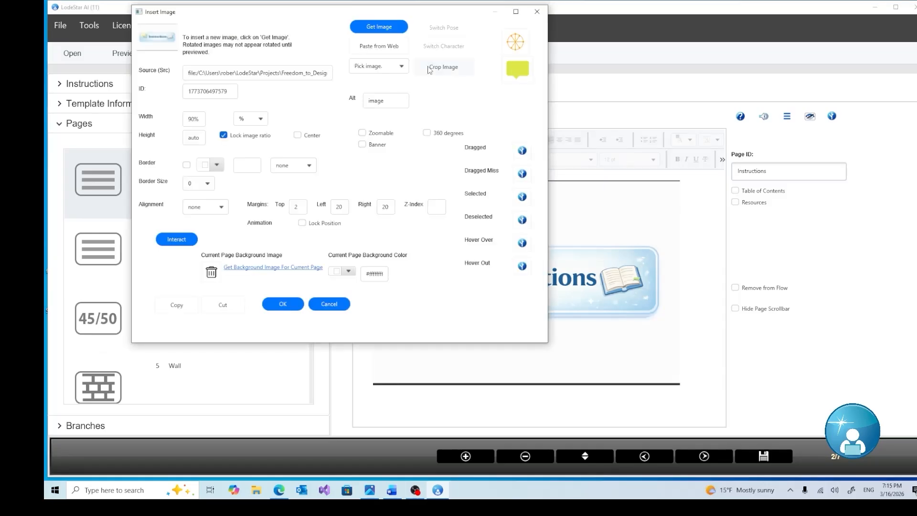
# Crop the instructions image closely around its banner, removing the empty areas above and below it and trimming the sides.
pyautogui.click(428, 70)
pyautogui.click(151, 104)
pyautogui.moveTo(468, 83); pyautogui.dragTo(467, 143)
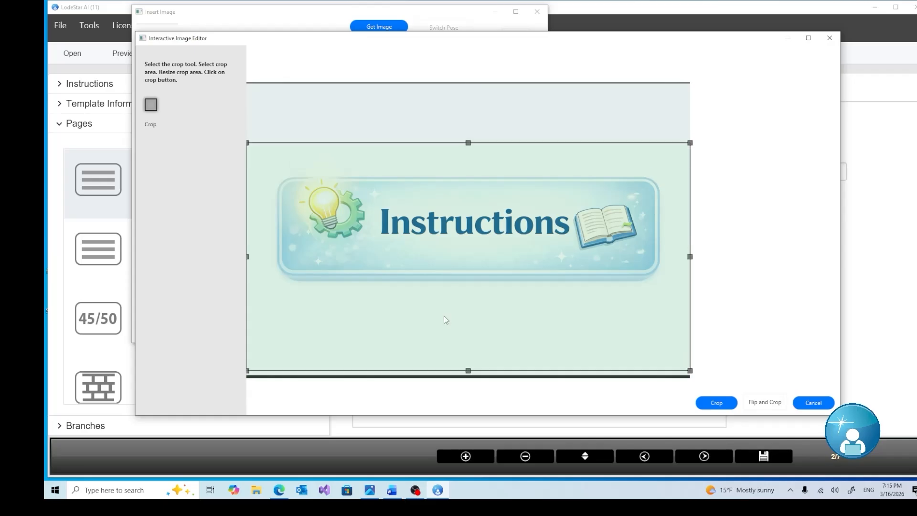
pyautogui.moveTo(485, 308); pyautogui.dragTo(483, 290)
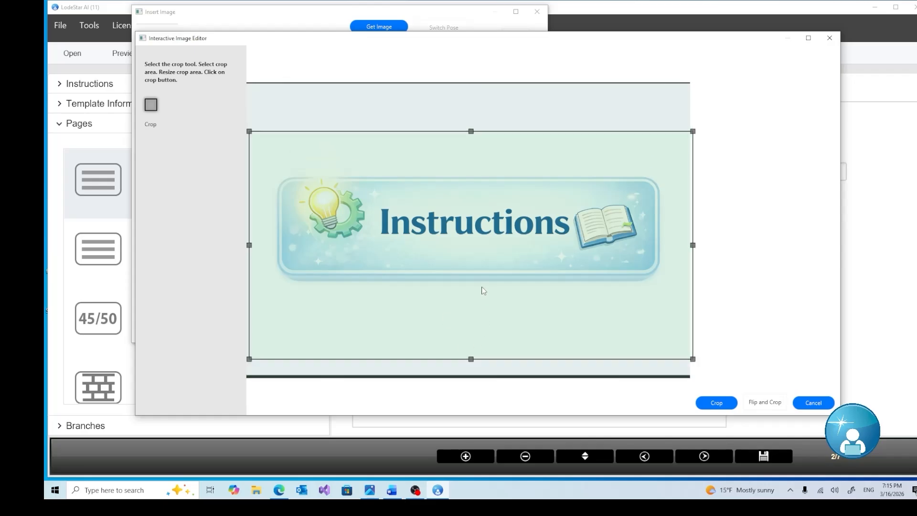
pyautogui.moveTo(481, 62); pyautogui.dragTo(475, 174)
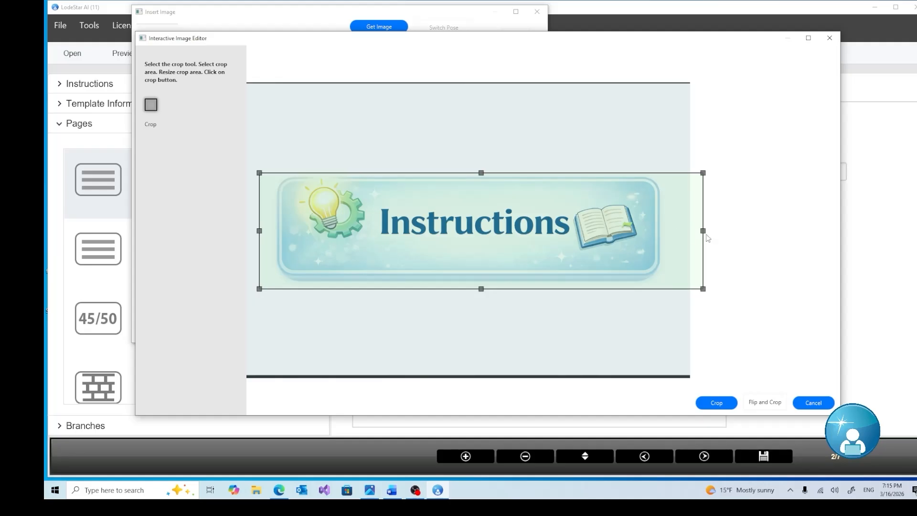
pyautogui.doubleClick(393, 278)
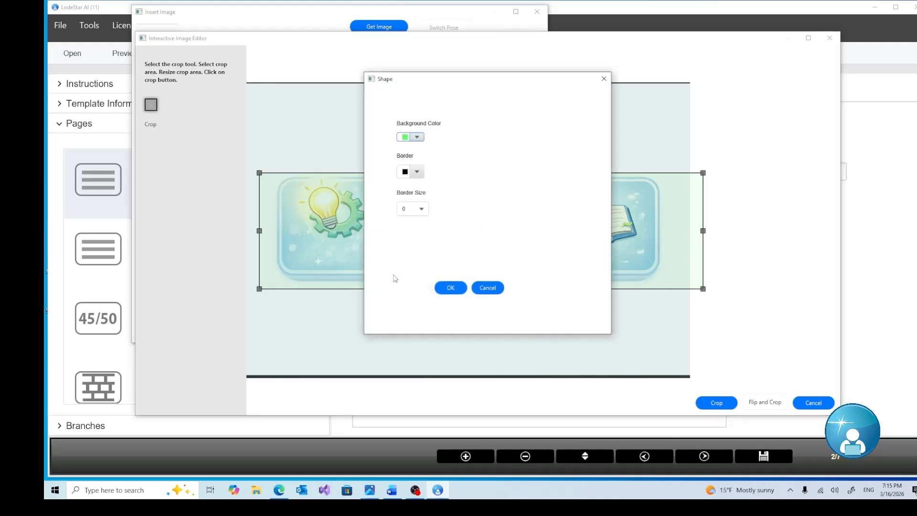
pyautogui.click(487, 288)
pyautogui.moveTo(265, 233)
pyautogui.mouseDown()
pyautogui.moveTo(274, 239)
pyautogui.moveTo(258, 236)
pyautogui.mouseUp()
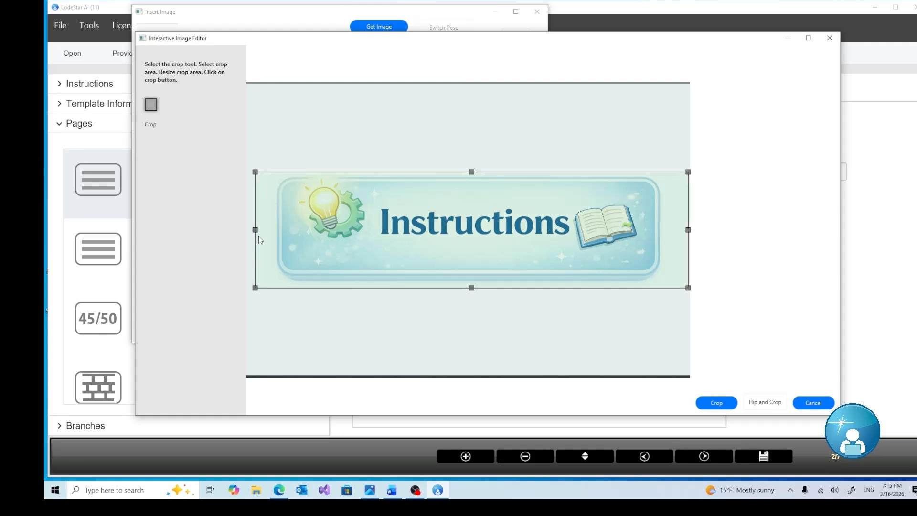
pyautogui.click(716, 403)
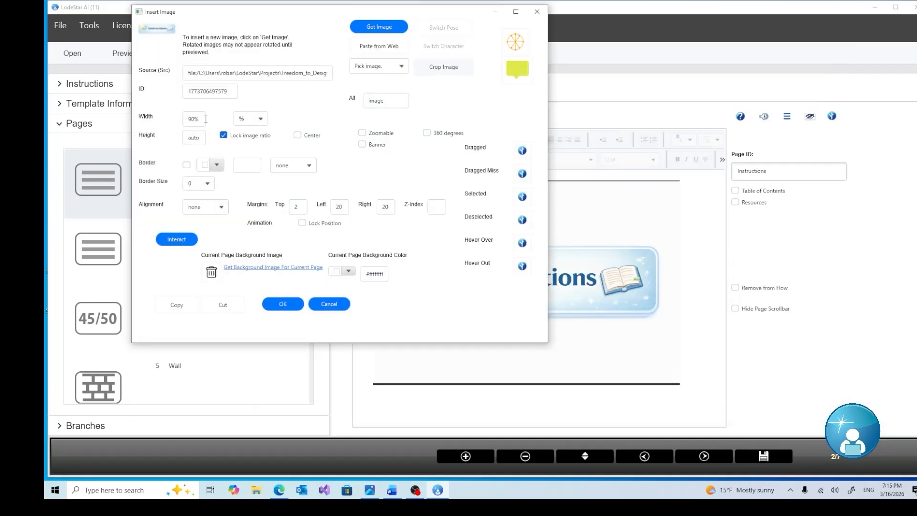
# Set the instructions image's width to 70%, center it, and set its alternative text to Instructions.
pyautogui.click(242, 123)
pyautogui.click(246, 239)
pyautogui.click(308, 137)
pyautogui.moveTo(392, 100); pyautogui.dragTo(365, 101)
pyautogui.write('Instructions')
pyautogui.click(281, 304)
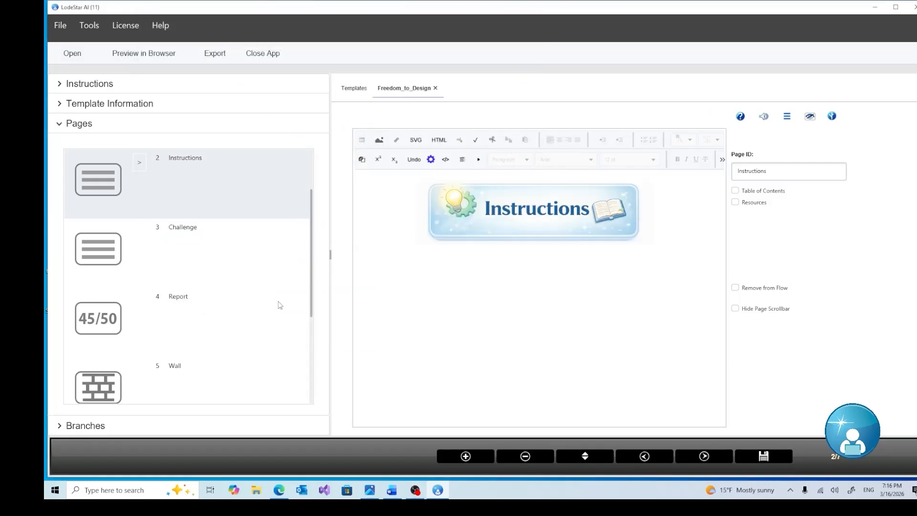
# Move on to the Challenge page and save the project.
pyautogui.click(437, 281)
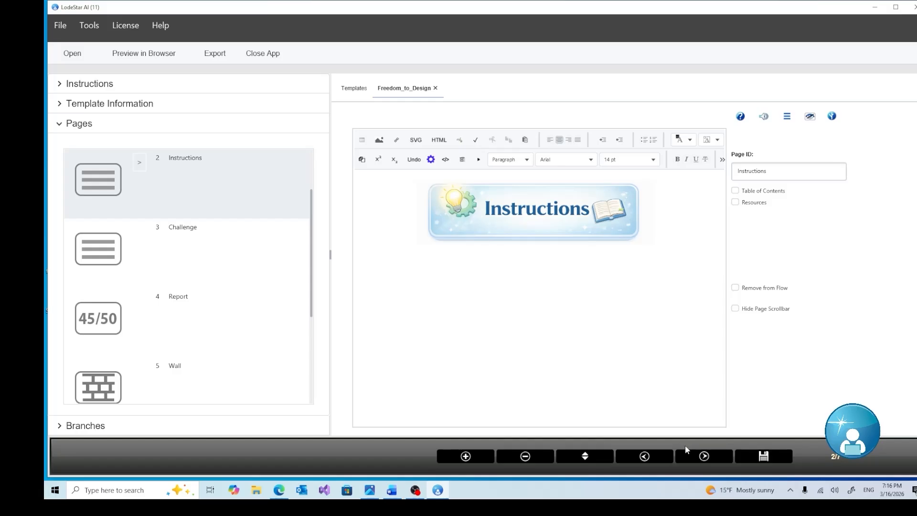
pyautogui.click(717, 457)
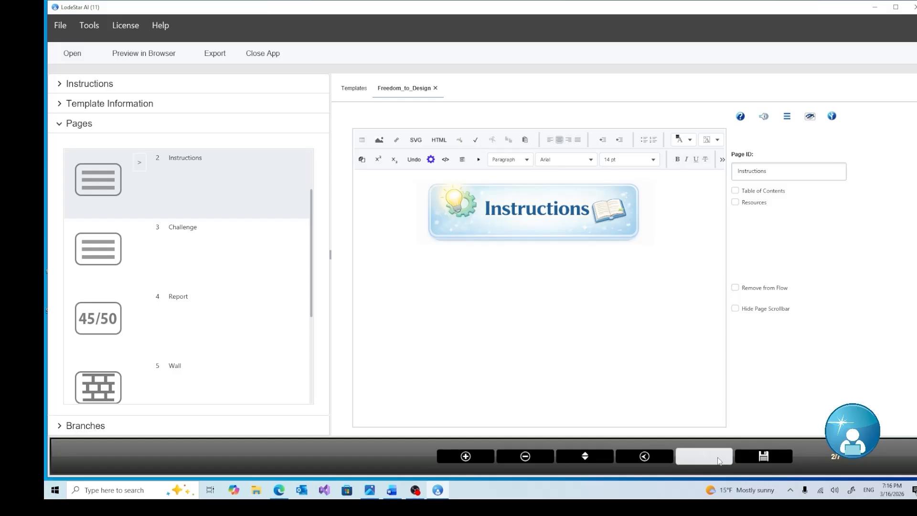
pyautogui.click(769, 458)
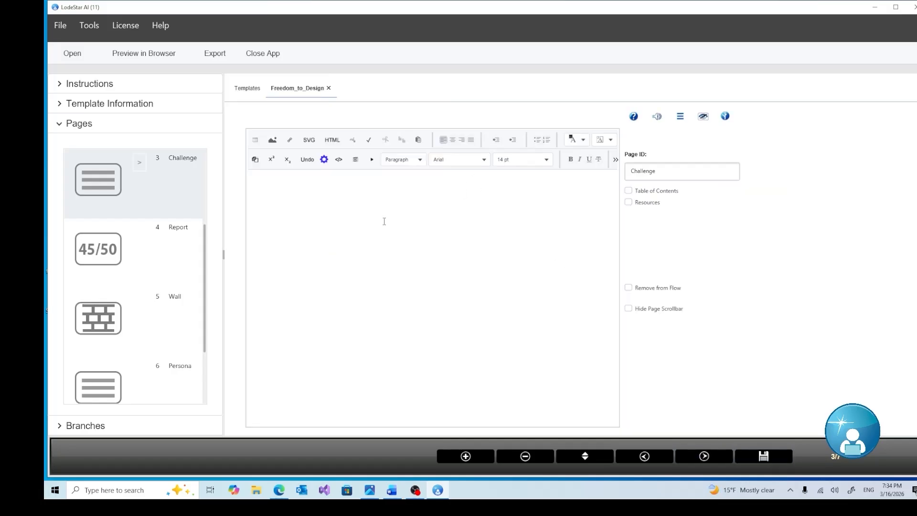
# Start a new SVG drawing on the Challenge page and maximize the SVG editor window.
pyautogui.click(309, 143)
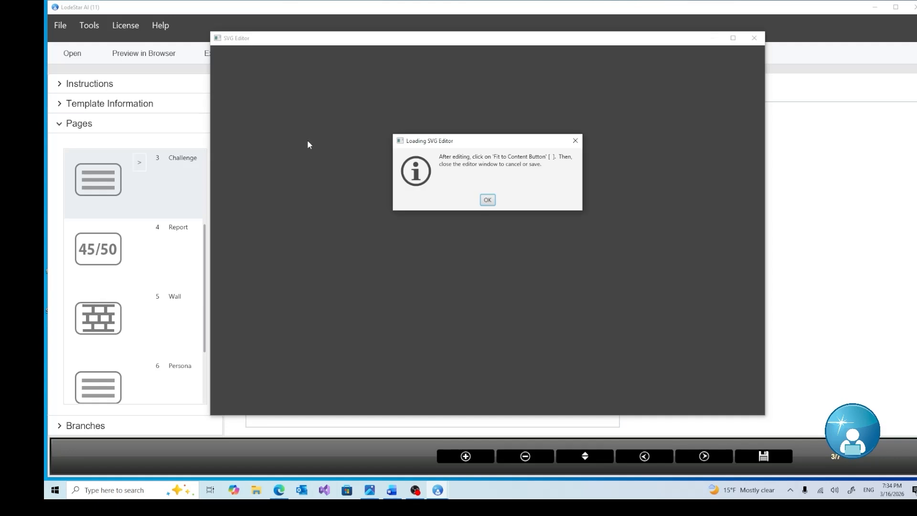
pyautogui.click(485, 200)
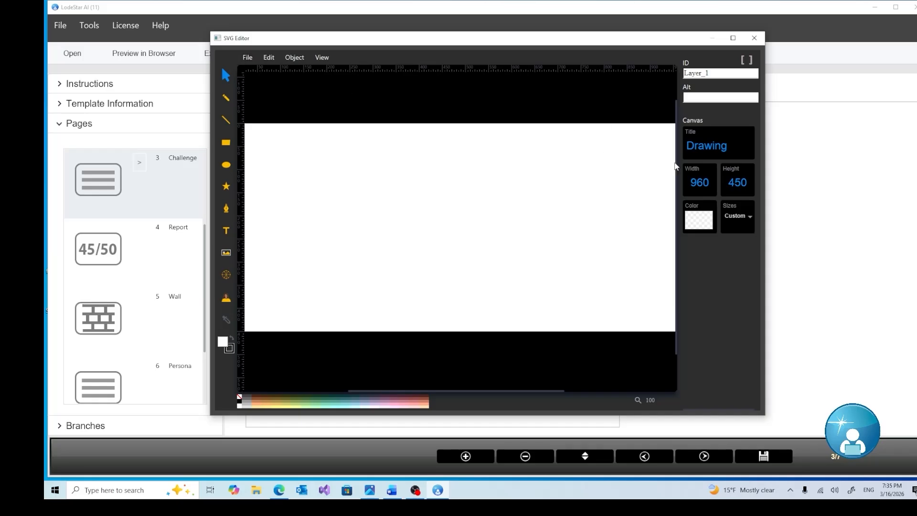
pyautogui.doubleClick(501, 38)
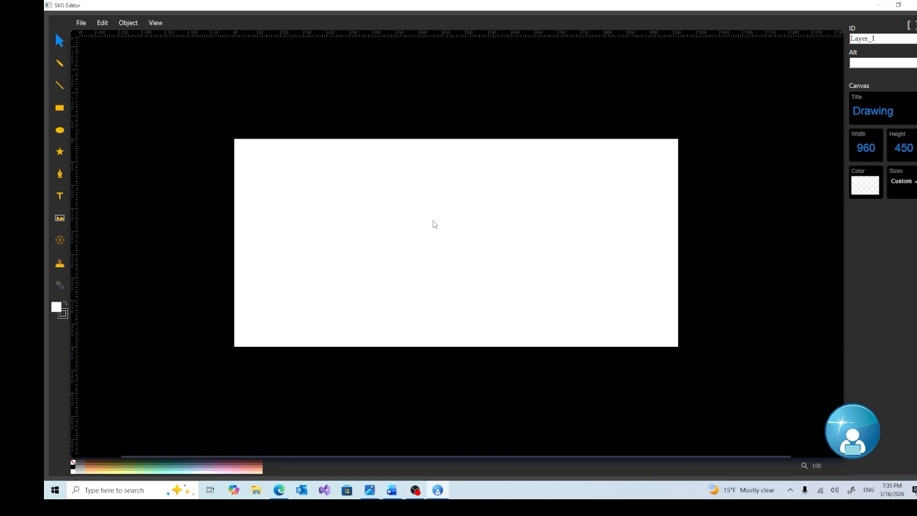
# Draw a rectangle near the canvas's upper-left corner and resize it to about 182 by 169.
pyautogui.click(59, 114)
pyautogui.moveTo(253, 156); pyautogui.dragTo(357, 208)
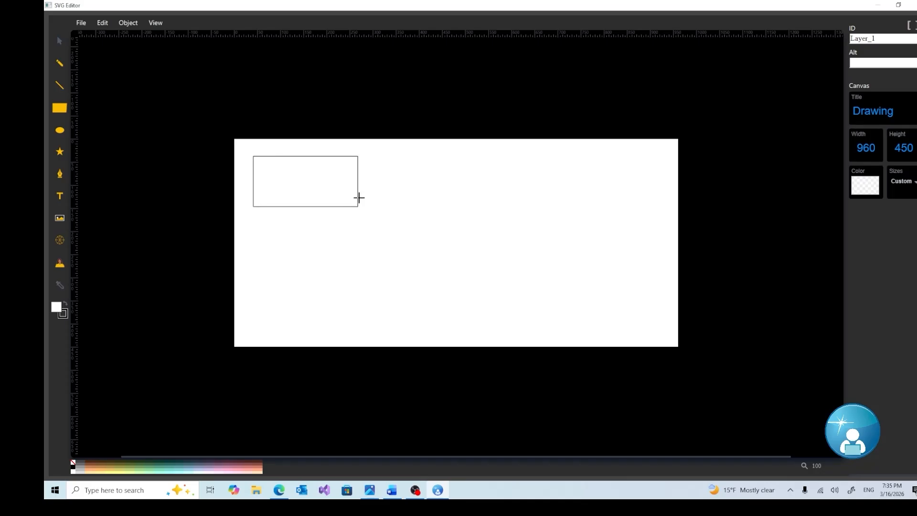
pyautogui.click(60, 42)
pyautogui.click(296, 181)
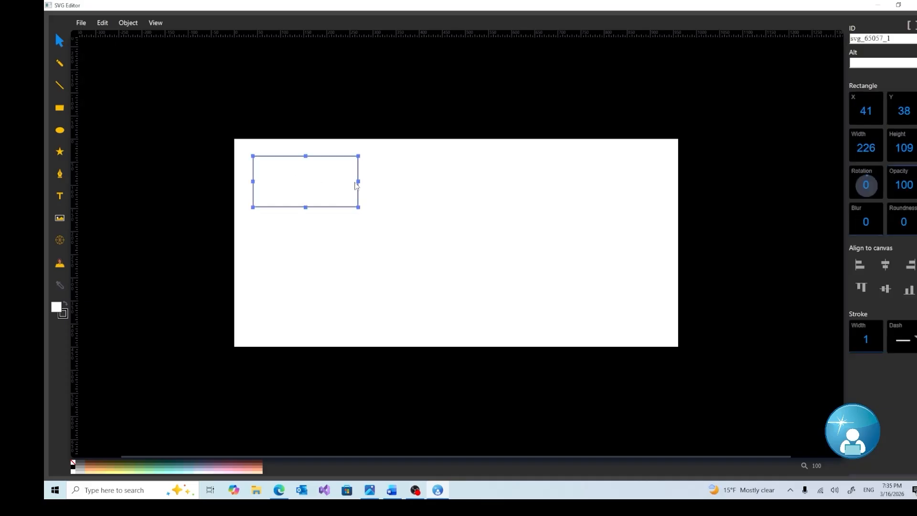
pyautogui.moveTo(358, 206); pyautogui.dragTo(337, 235)
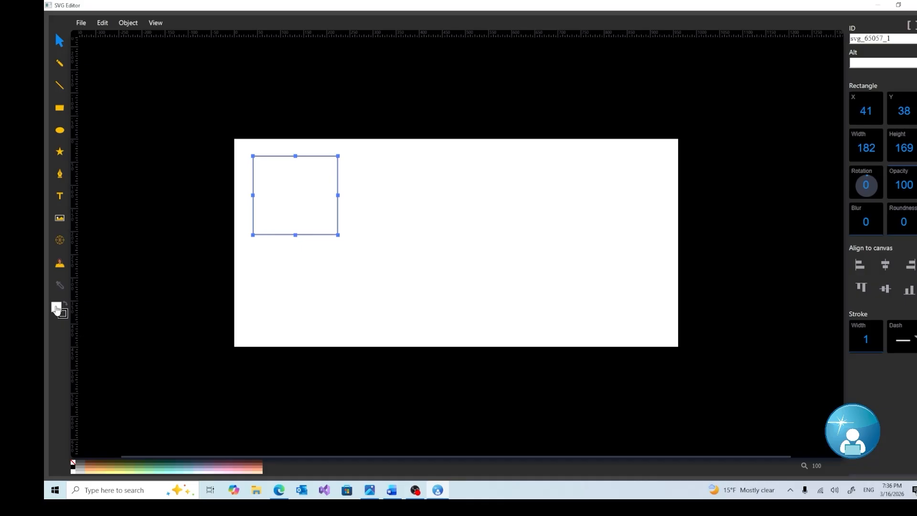
# Fill the rectangle with the solid colour c7dee9.
pyautogui.click(56, 308)
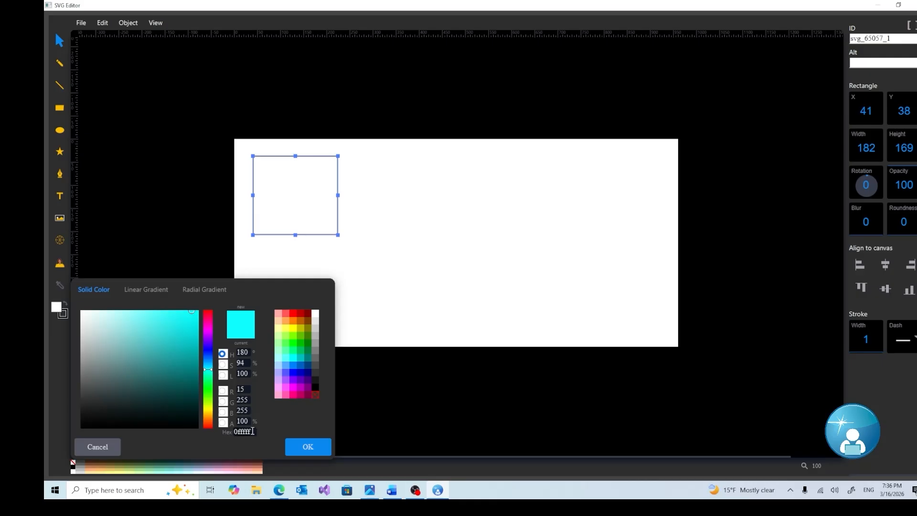
pyautogui.press('BackSpace')
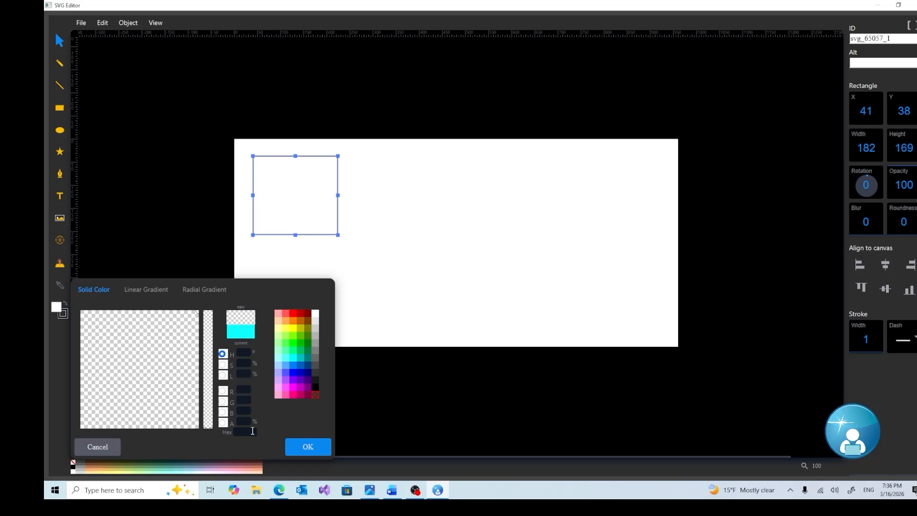
pyautogui.write('c7')
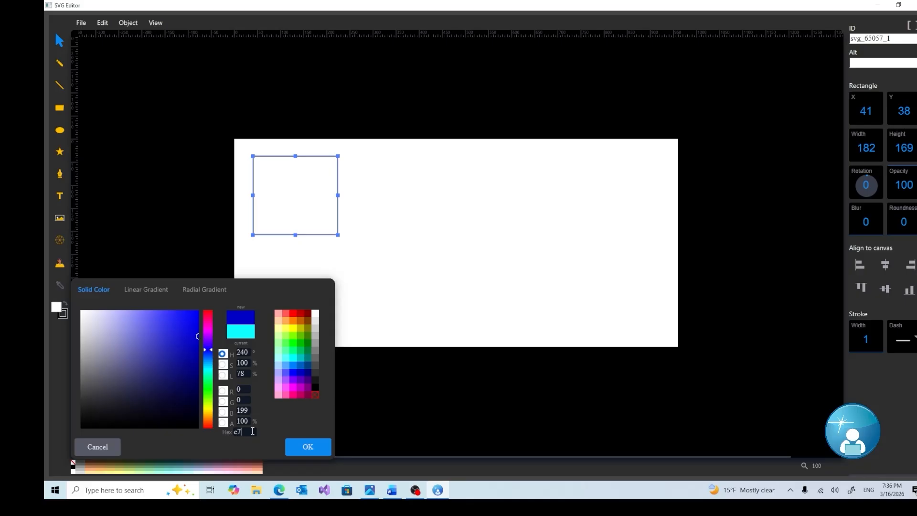
pyautogui.write('de')
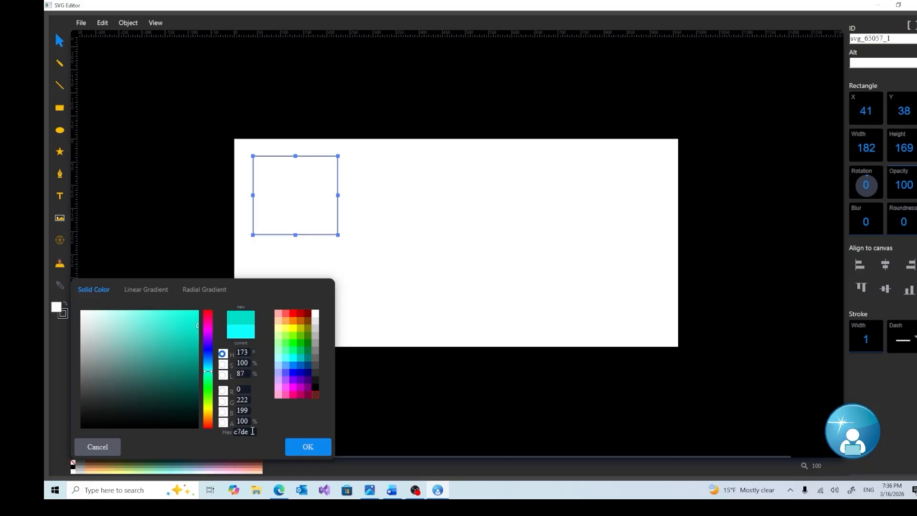
pyautogui.write('e9')
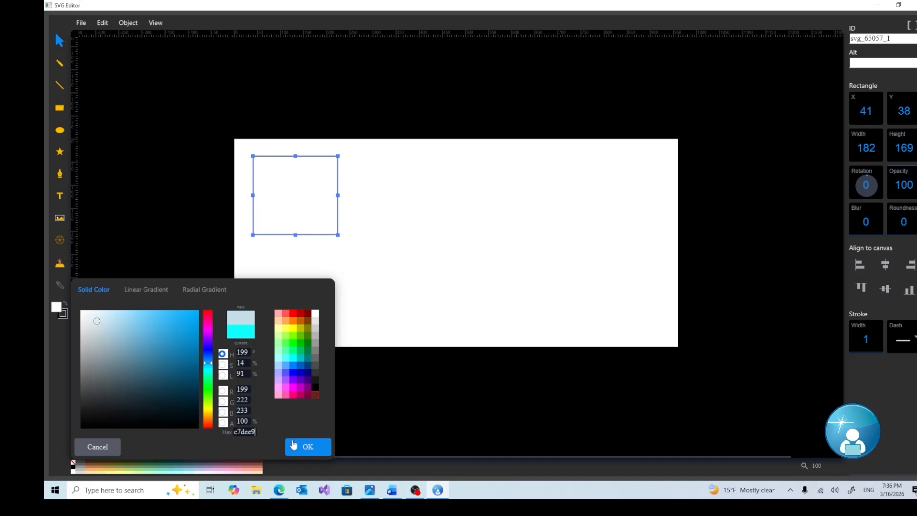
pyautogui.click(294, 445)
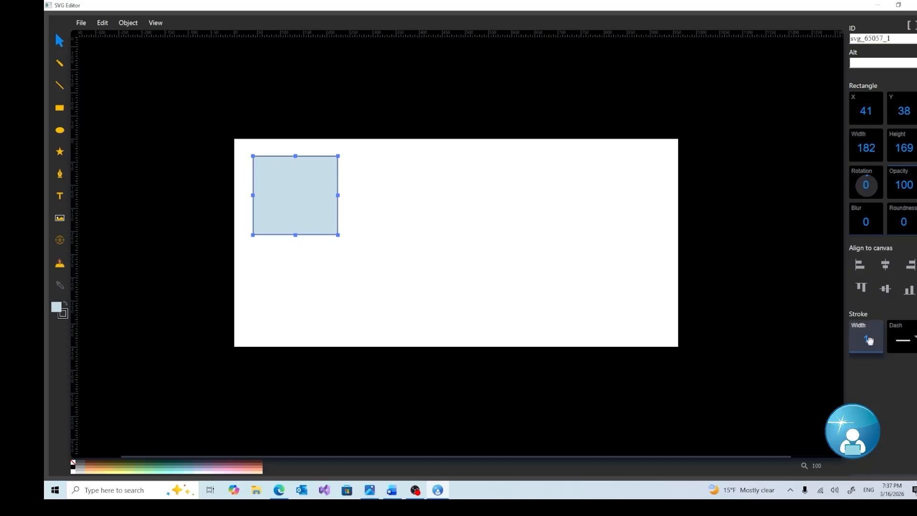
# Set the rectangle's stroke width to 4 and its corner roundness to 20.
pyautogui.scroll(5, 869, 339)
pyautogui.scroll(-2, 868, 339)
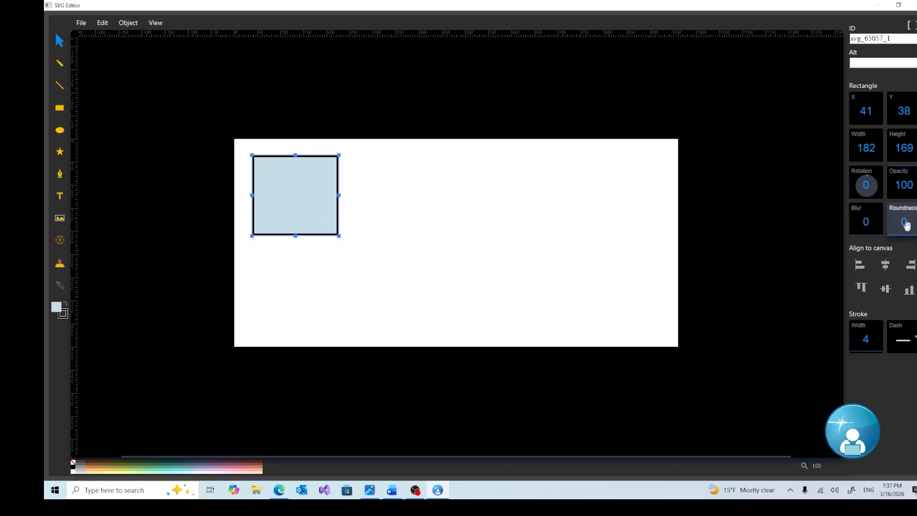
pyautogui.moveTo(907, 227); pyautogui.dragTo(912, 221)
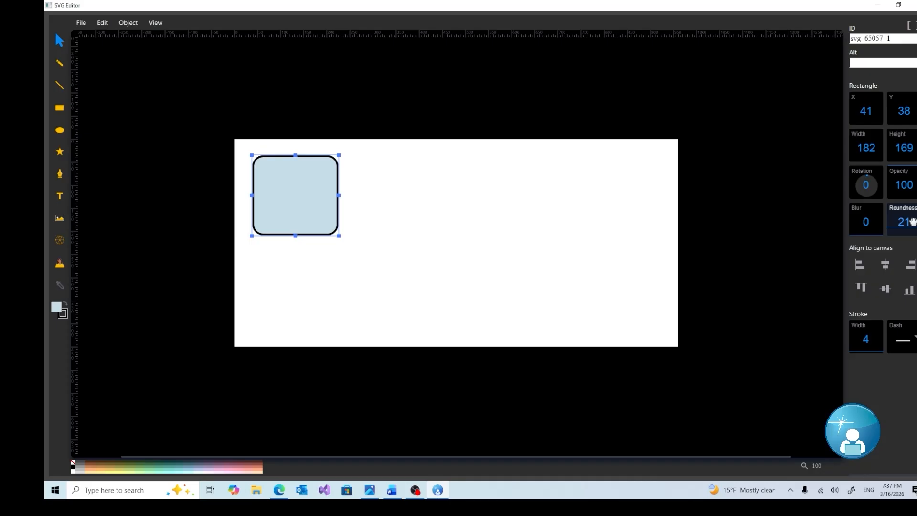
pyautogui.moveTo(911, 223); pyautogui.dragTo(893, 221)
pyautogui.moveTo(892, 221); pyautogui.dragTo(893, 220)
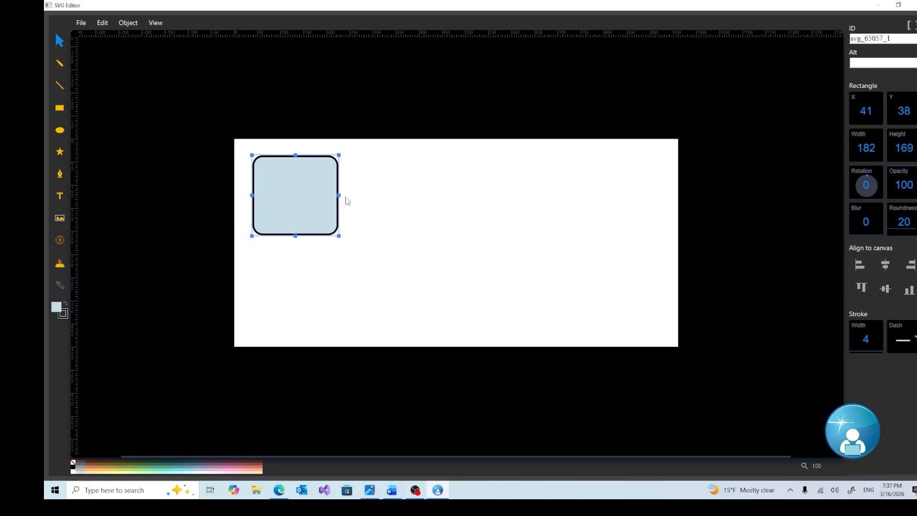
# Change the rectangle's stroke colour to light grey e5e5e5 and deselect it.
pyautogui.click(64, 316)
pyautogui.click(64, 317)
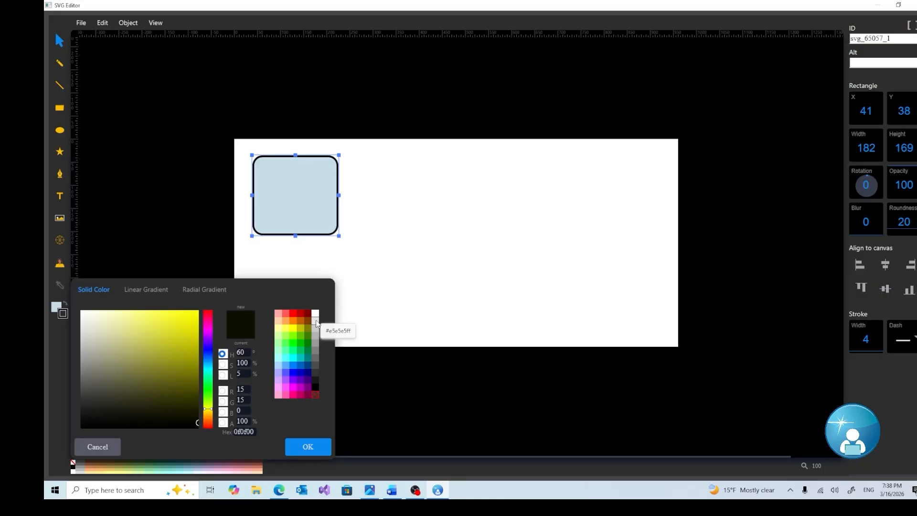
pyautogui.click(316, 323)
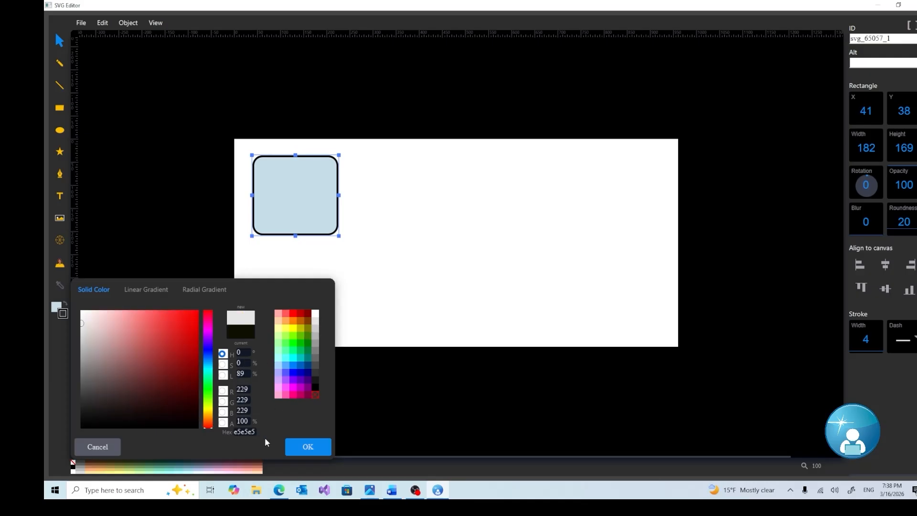
pyautogui.click(313, 447)
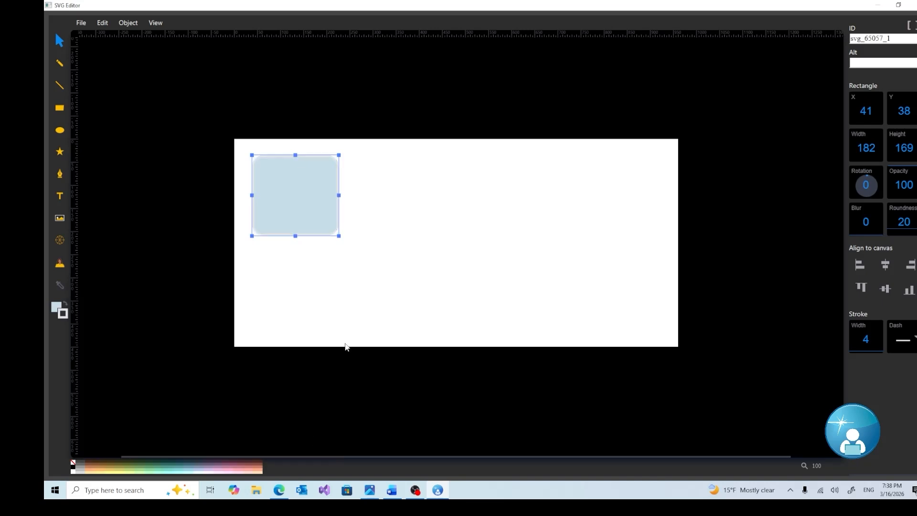
pyautogui.click(409, 222)
# Duplicate the rectangle, place the copy beside it to the right, and widen the copy to about 356.
pyautogui.click(307, 194)
pyautogui.click(102, 23)
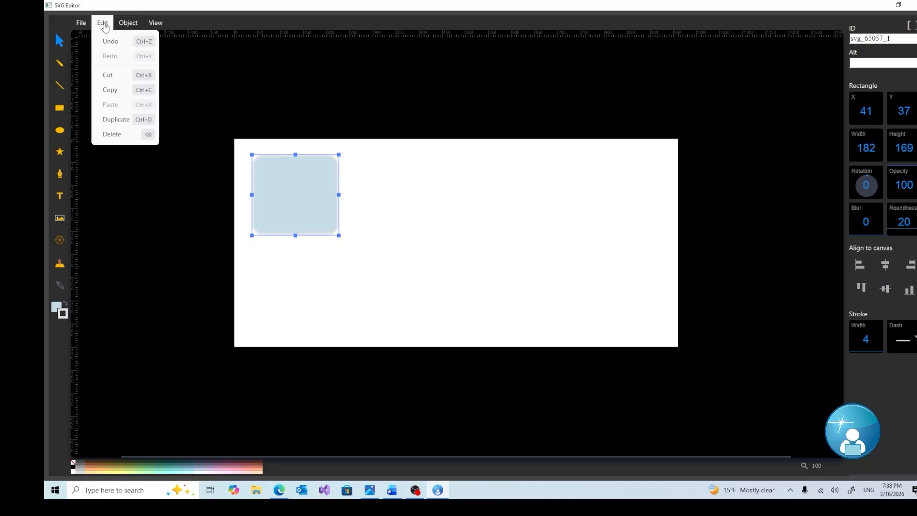
pyautogui.click(109, 123)
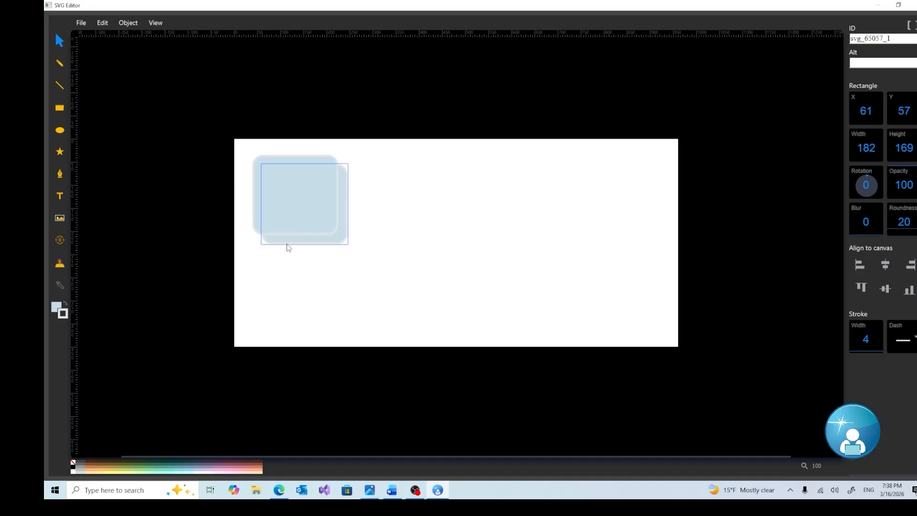
pyautogui.moveTo(351, 246); pyautogui.dragTo(393, 232)
pyautogui.moveTo(440, 196); pyautogui.dragTo(514, 205)
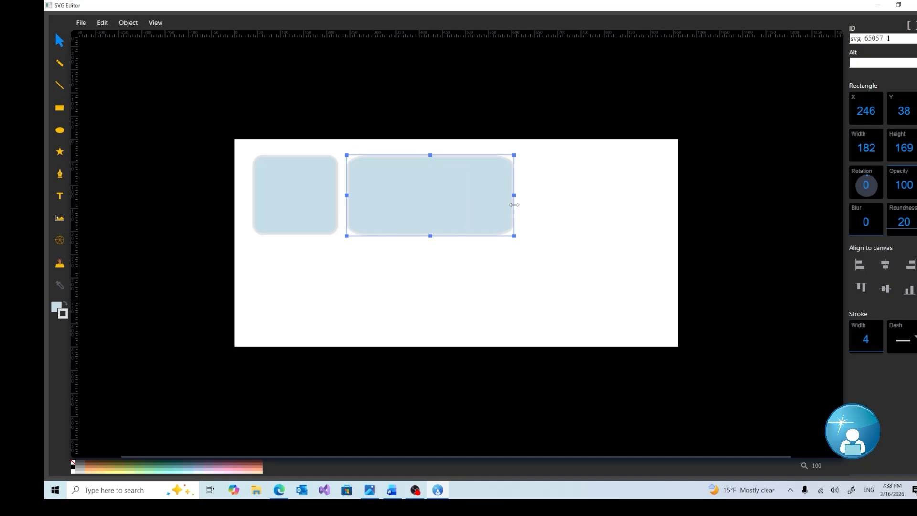
# Duplicate the small rectangle and place the copy to the right of the wide rectangle.
pyautogui.click(317, 190)
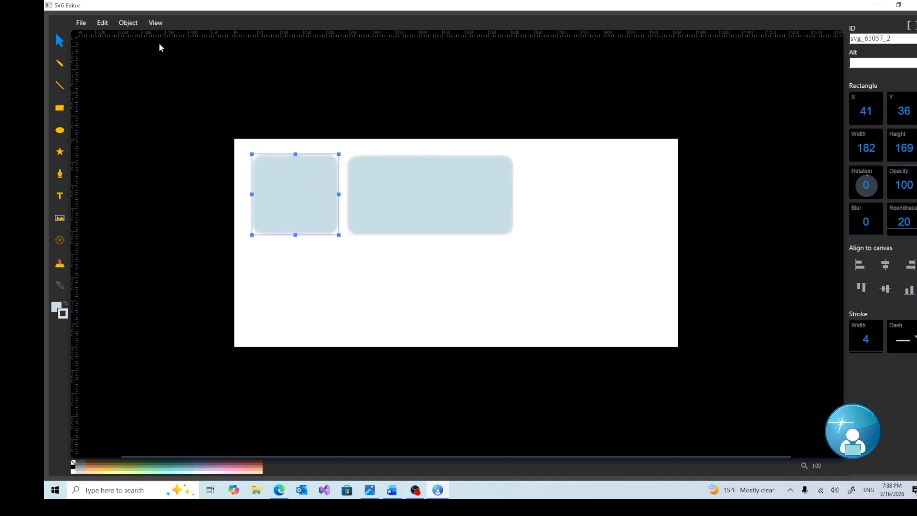
pyautogui.click(103, 23)
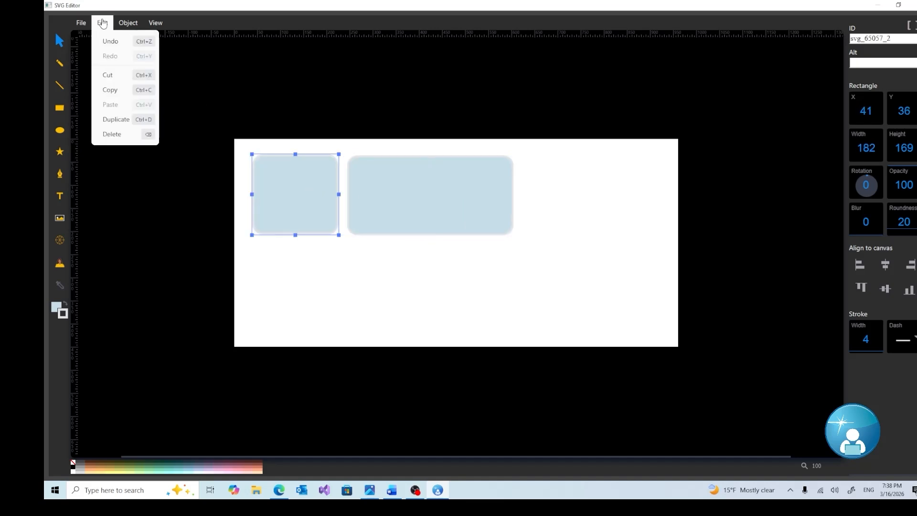
pyautogui.click(105, 119)
pyautogui.moveTo(314, 246); pyautogui.dragTo(576, 231)
# Select all three rectangles and align their top edges to one another.
pyautogui.click(278, 179)
pyautogui.click(413, 199)
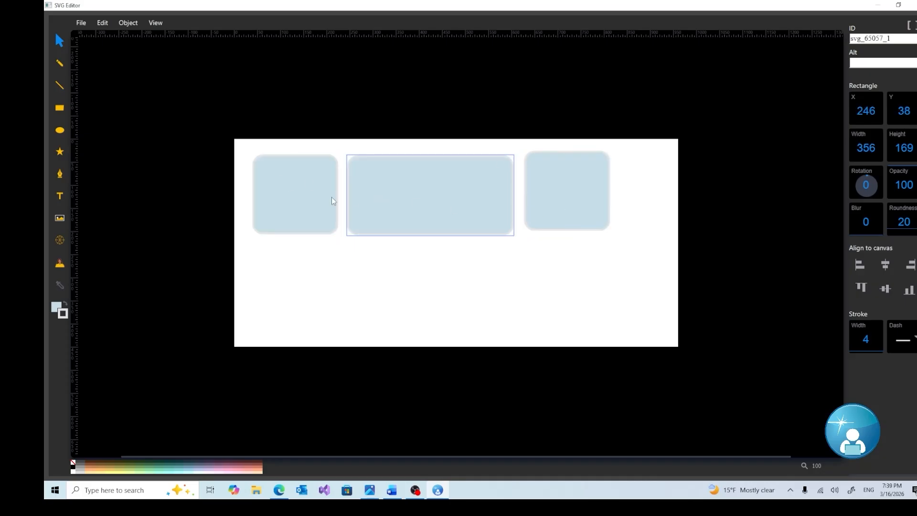
pyautogui.moveTo(314, 193); pyautogui.dragTo(314, 192)
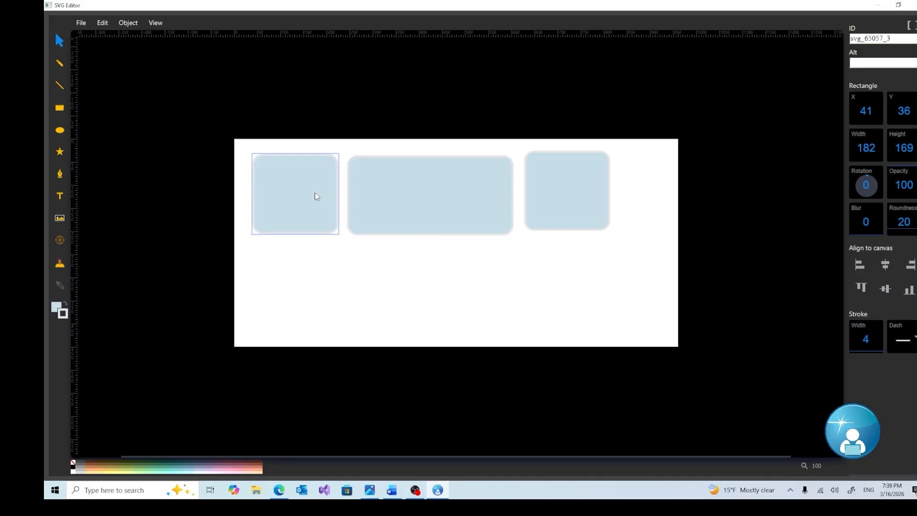
pyautogui.keyDown('shift'); pyautogui.click(428, 200); pyautogui.keyUp('shift')
pyautogui.keyDown('shift'); pyautogui.click(555, 206); pyautogui.keyUp('shift')
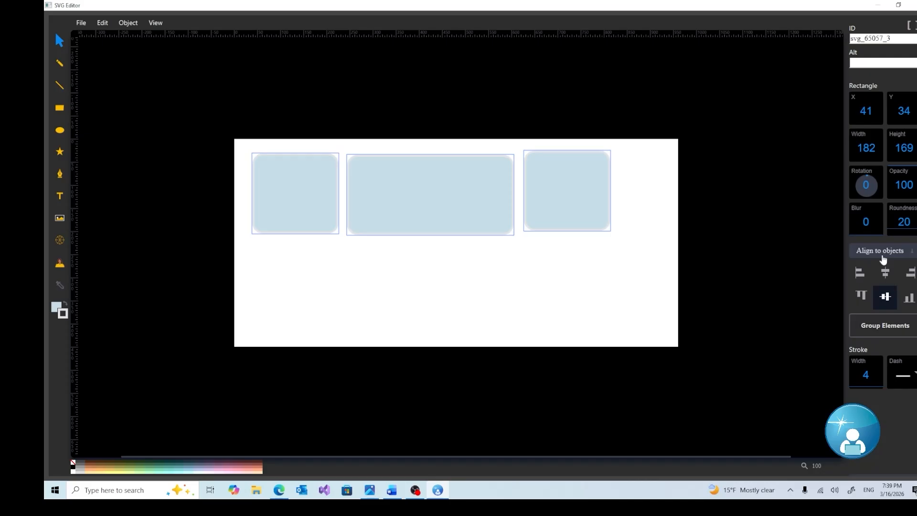
pyautogui.click(860, 298)
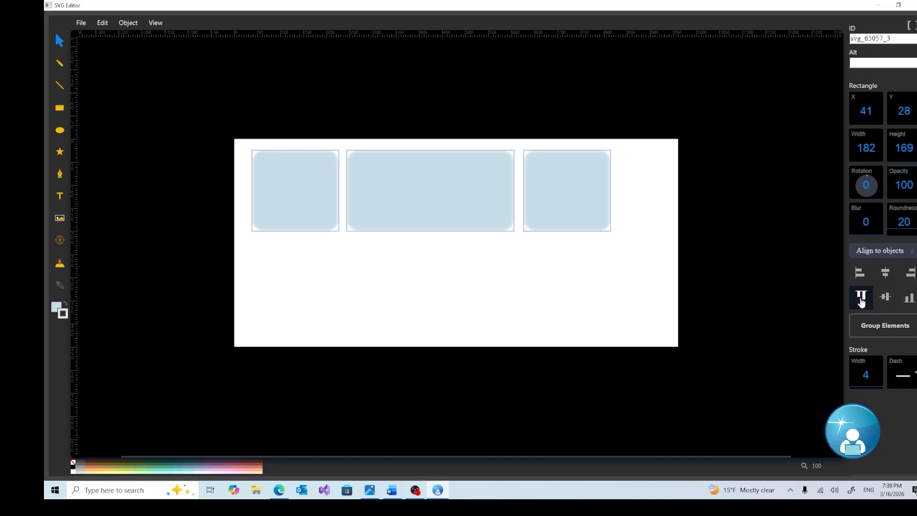
pyautogui.click(447, 274)
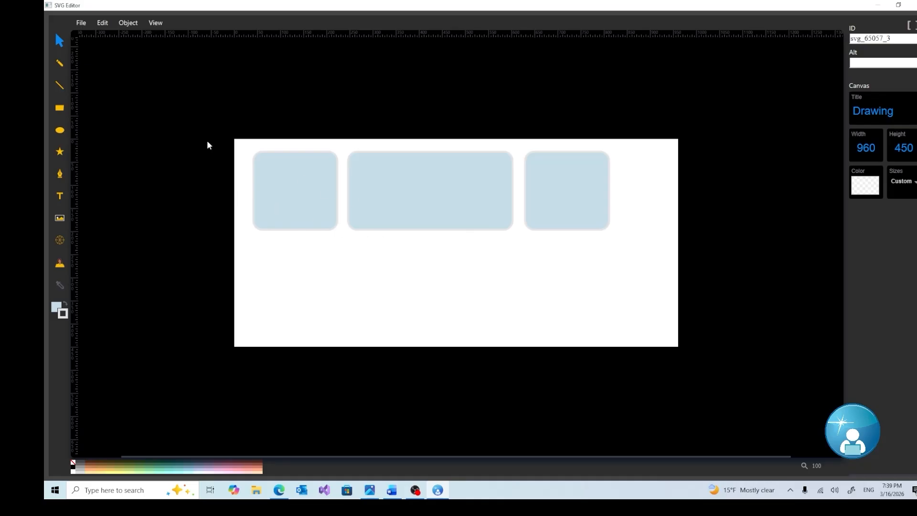
# Duplicate the leftmost rectangle and reshape the copy into a bar about 561 by 45 with roundness 10, beneath the other two rectangles.
pyautogui.click(299, 183)
pyautogui.click(105, 22)
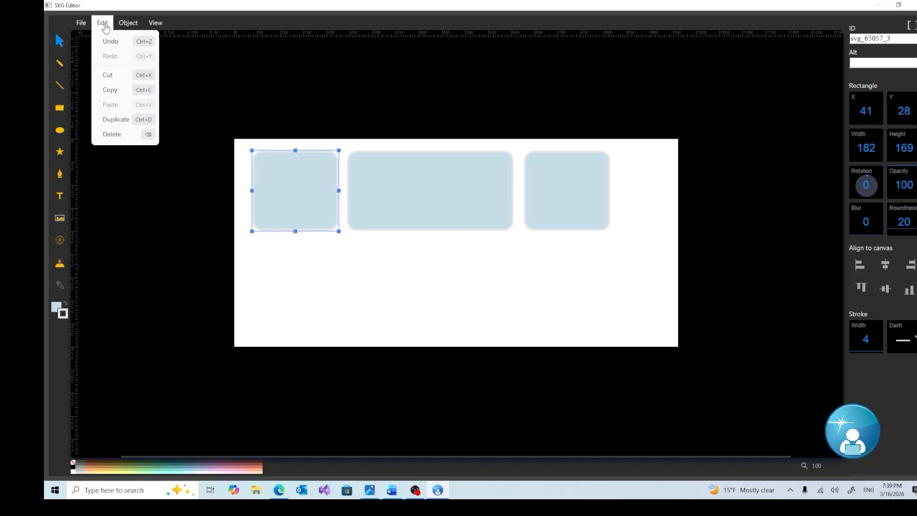
pyautogui.click(115, 120)
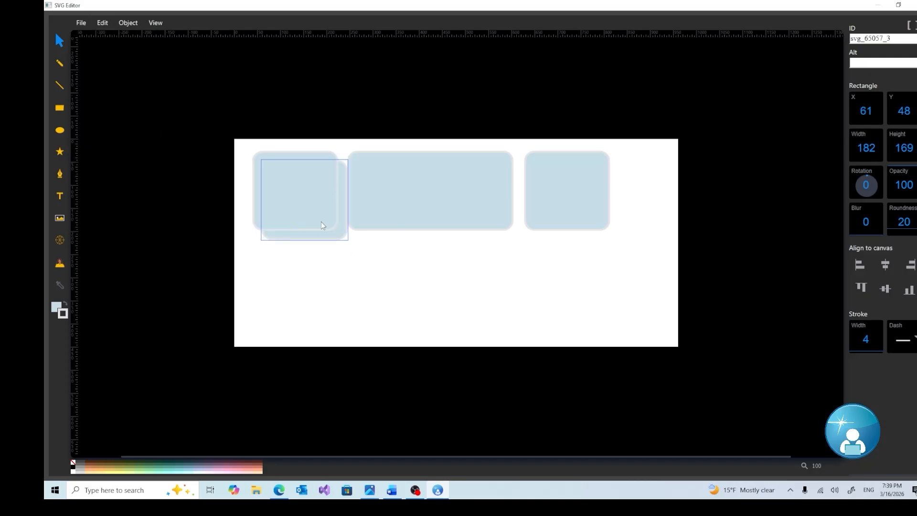
pyautogui.moveTo(333, 240); pyautogui.dragTo(610, 255)
pyautogui.click(372, 285)
pyautogui.click(381, 253)
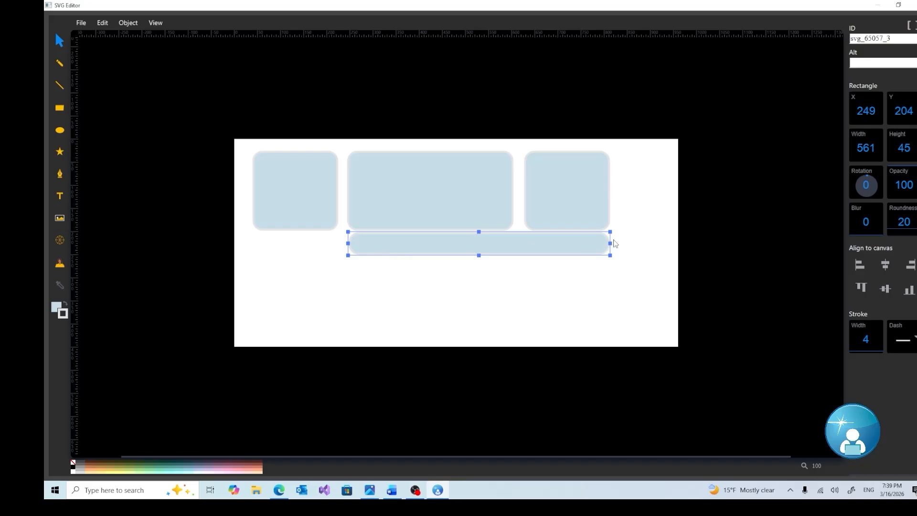
pyautogui.moveTo(896, 222); pyautogui.dragTo(896, 223)
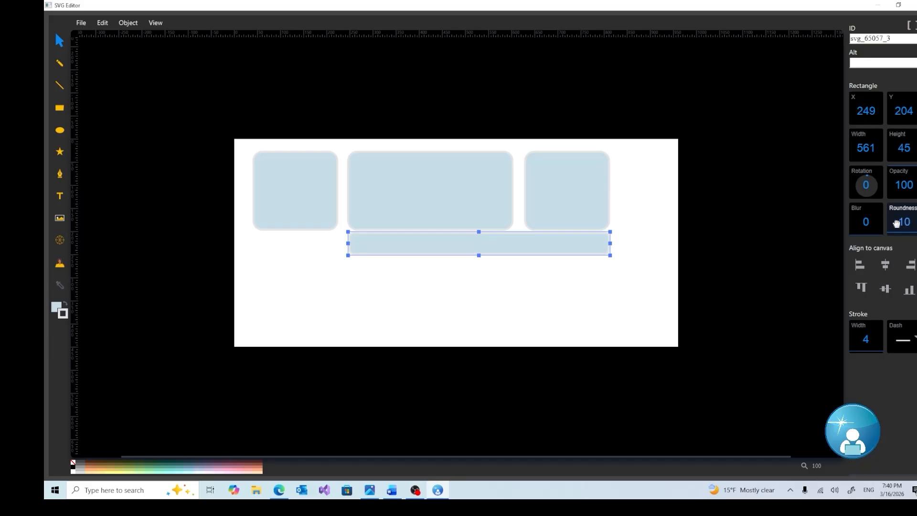
pyautogui.click(495, 297)
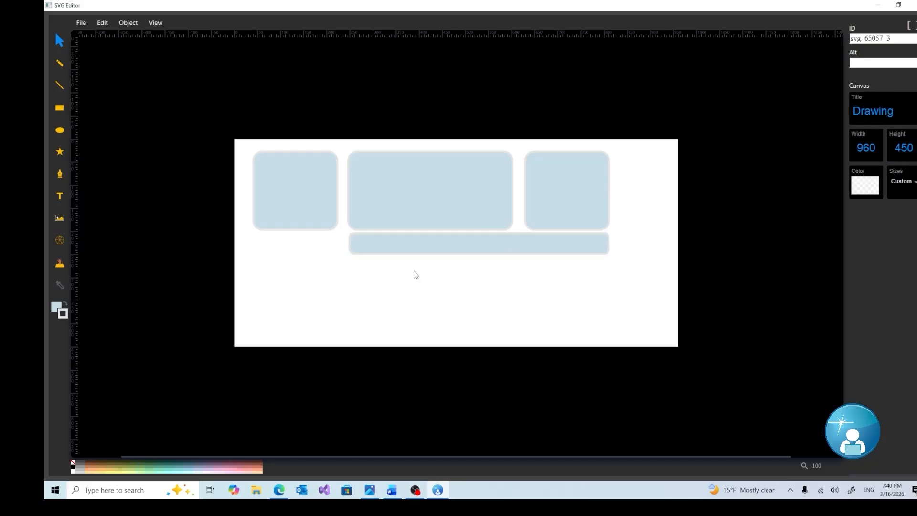
# Stretch the leftmost rectangle downward to a height of about 220, level with the bar's lower edge.
pyautogui.click(412, 244)
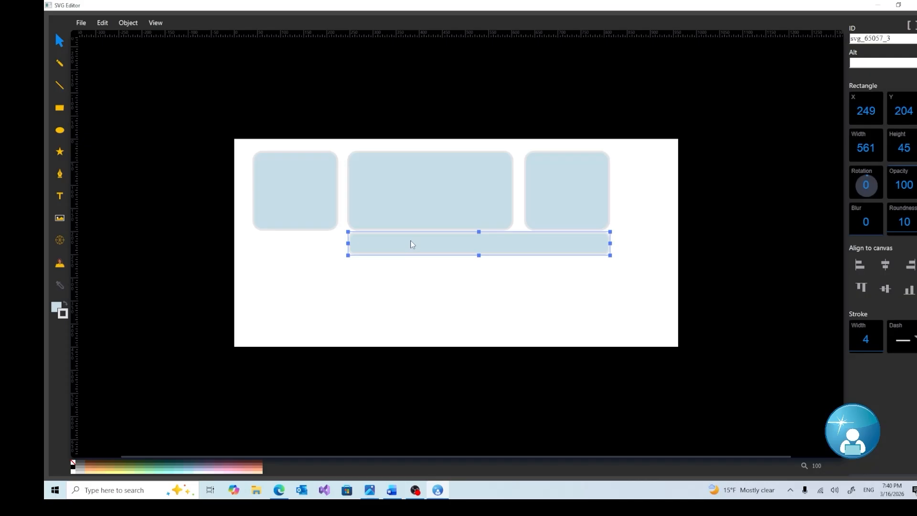
pyautogui.click(295, 229)
pyautogui.moveTo(296, 242); pyautogui.dragTo(301, 258)
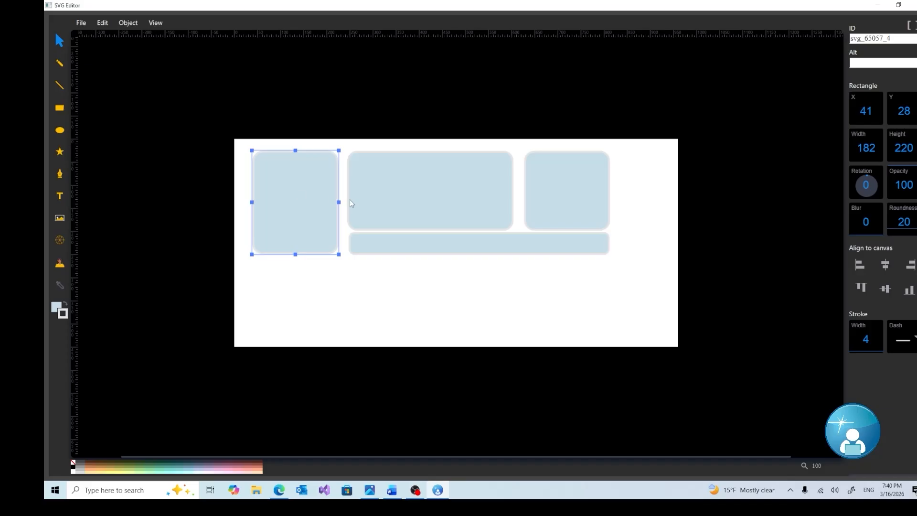
# Duplicate the tall left rectangle and reshape the copy into a bar about 752 by 31 beneath all the other shapes.
pyautogui.click(103, 23)
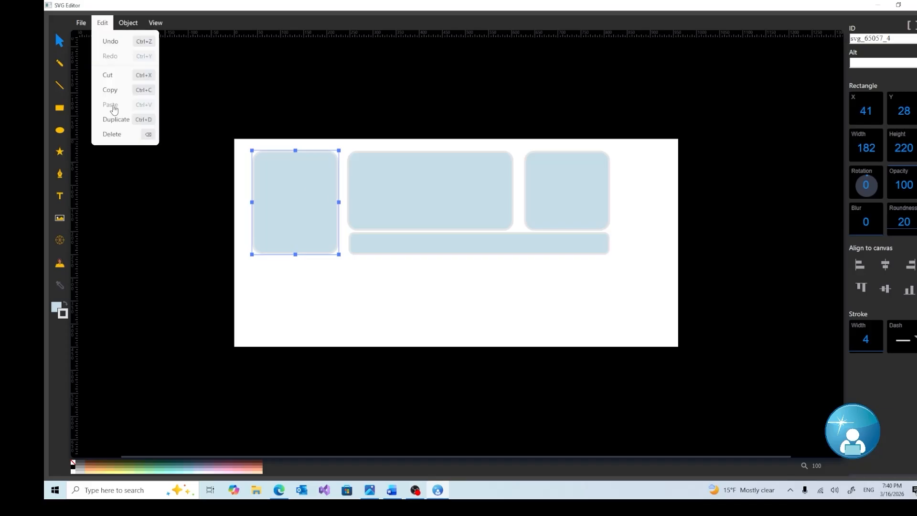
pyautogui.click(114, 119)
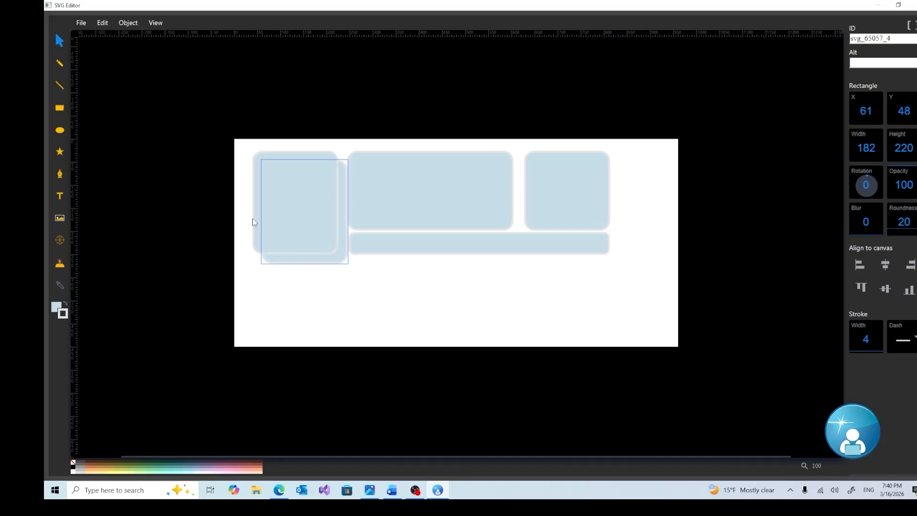
pyautogui.moveTo(297, 260); pyautogui.dragTo(293, 330)
pyautogui.moveTo(480, 300); pyautogui.dragTo(607, 270)
pyautogui.moveTo(432, 216); pyautogui.dragTo(432, 268)
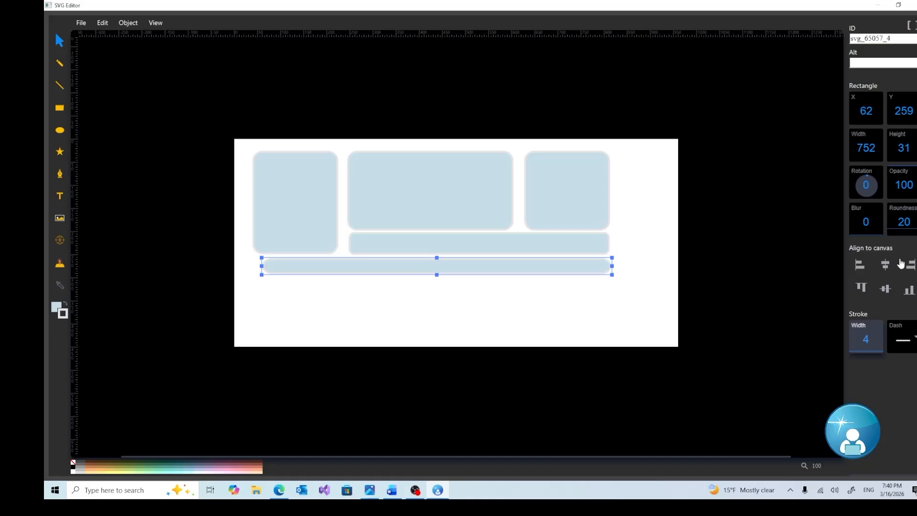
# Set the lowest bar's corner roundness to 10 and deselect it.
pyautogui.scroll(-20, 900, 234)
pyautogui.scroll(2, 901, 230)
pyautogui.scroll(12, 901, 228)
pyautogui.scroll(-1, 901, 228)
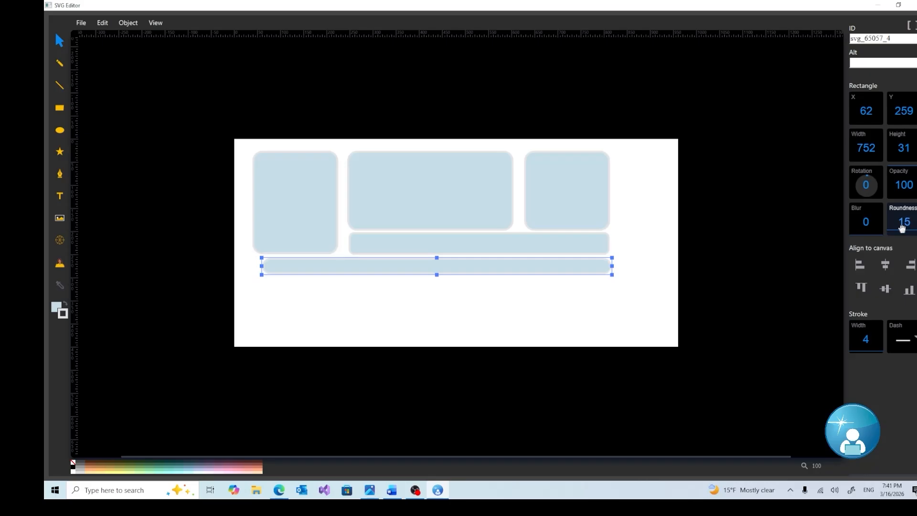
pyautogui.scroll(-5, 901, 227)
pyautogui.click(294, 293)
# Extend the lowest bar leftward and downward to about 769 by 44.
pyautogui.click(266, 272)
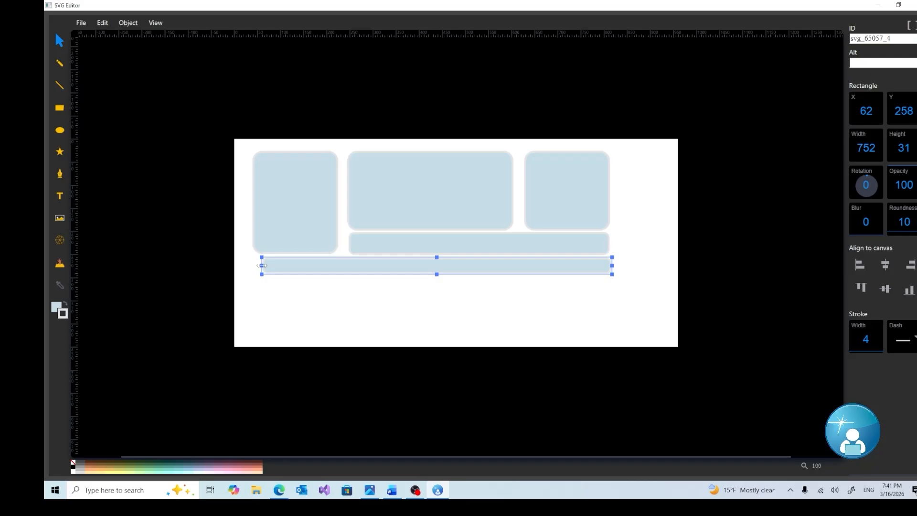
pyautogui.moveTo(261, 266); pyautogui.dragTo(251, 265)
pyautogui.moveTo(432, 276); pyautogui.dragTo(433, 281)
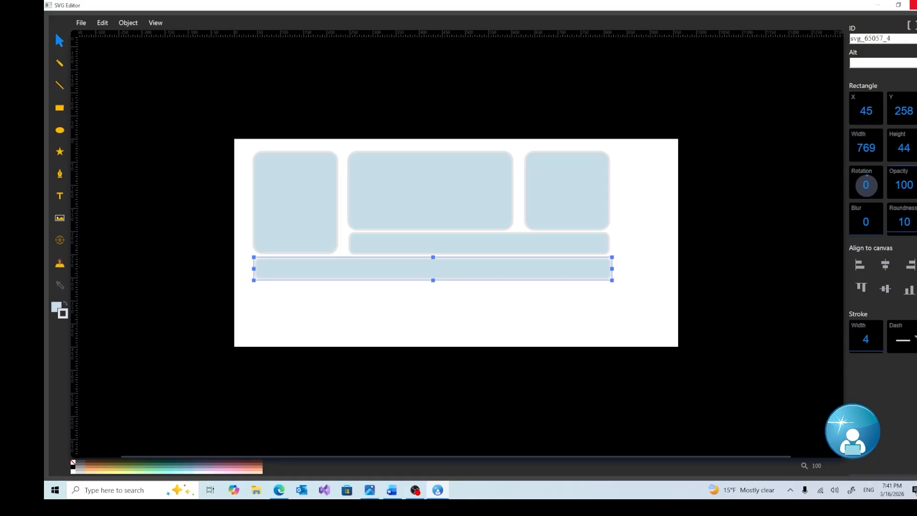
# Close the SVG editor keeping the drawing on the Challenge page, and save the project.
pyautogui.click(913, 6)
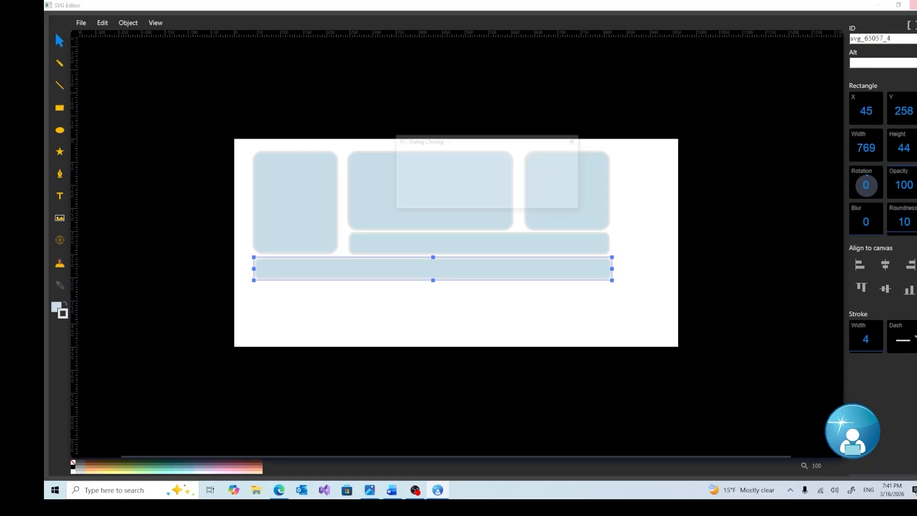
pyautogui.click(479, 200)
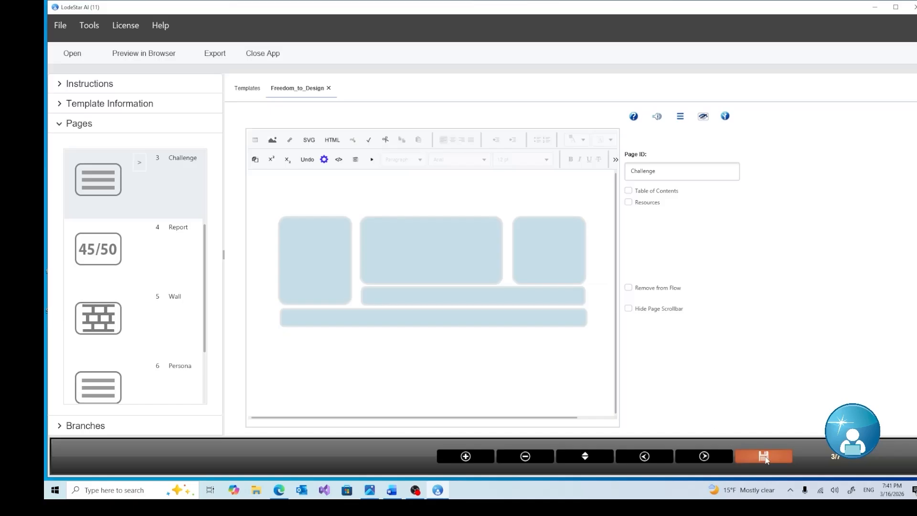
pyautogui.click(764, 458)
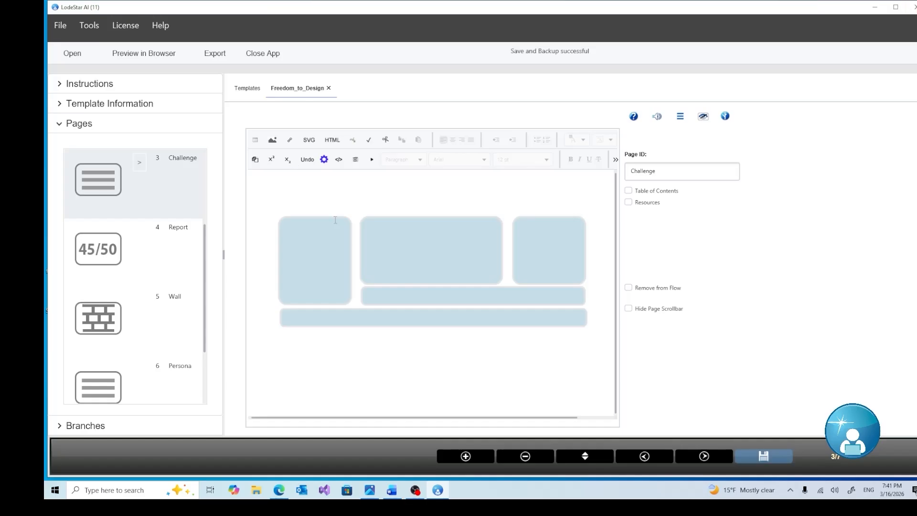
# Reopen the layout drawing for editing and widen the leftmost rectangle slightly toward the centre rectangle.
pyautogui.doubleClick(333, 254)
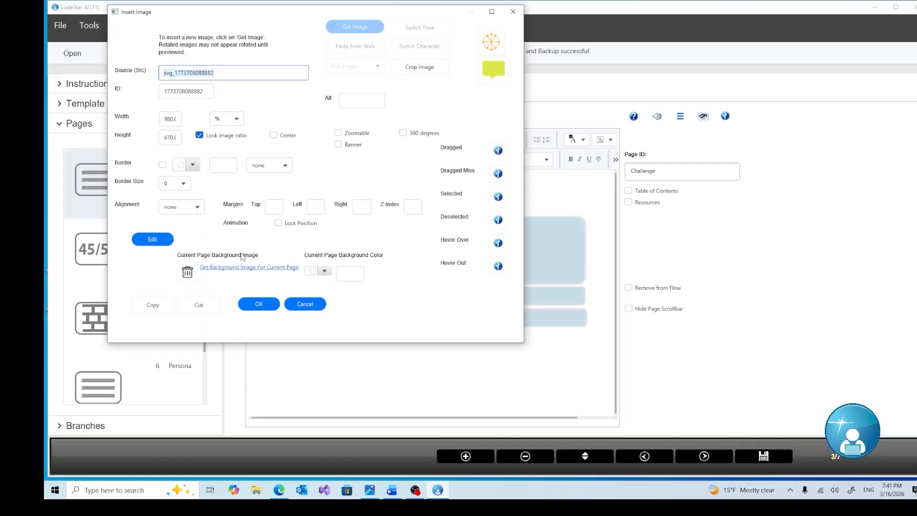
pyautogui.click(153, 240)
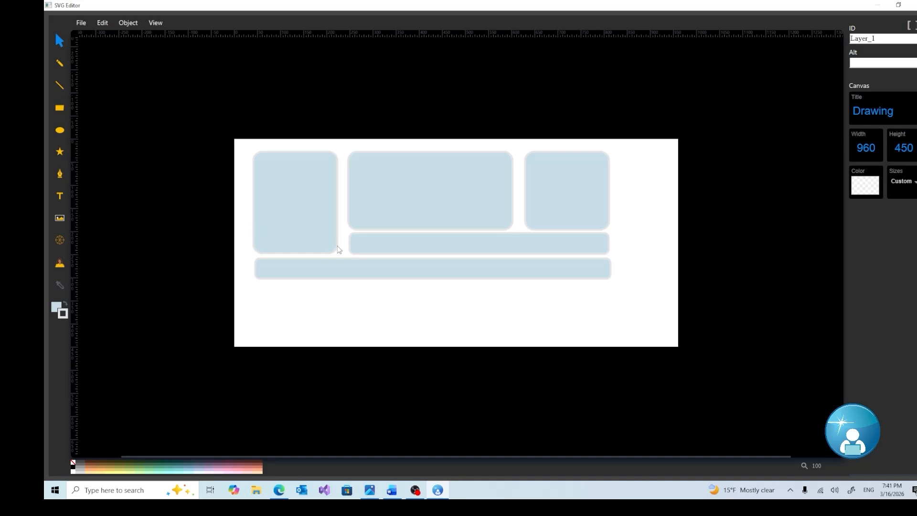
pyautogui.click(318, 213)
pyautogui.moveTo(339, 204); pyautogui.dragTo(345, 203)
pyautogui.click(366, 274)
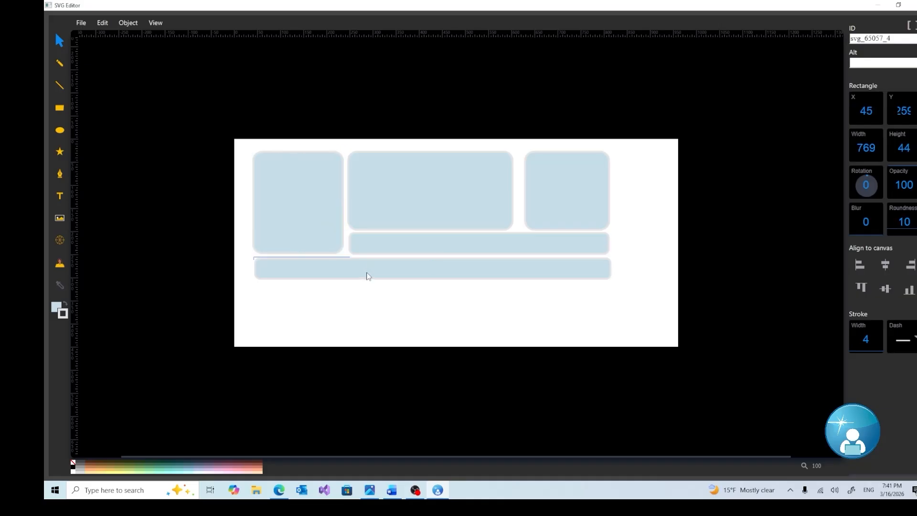
# Extend the rightmost rectangle toward the centre rectangle to a width of about 182, and deselect it.
pyautogui.click(528, 209)
pyautogui.moveTo(522, 190); pyautogui.dragTo(516, 190)
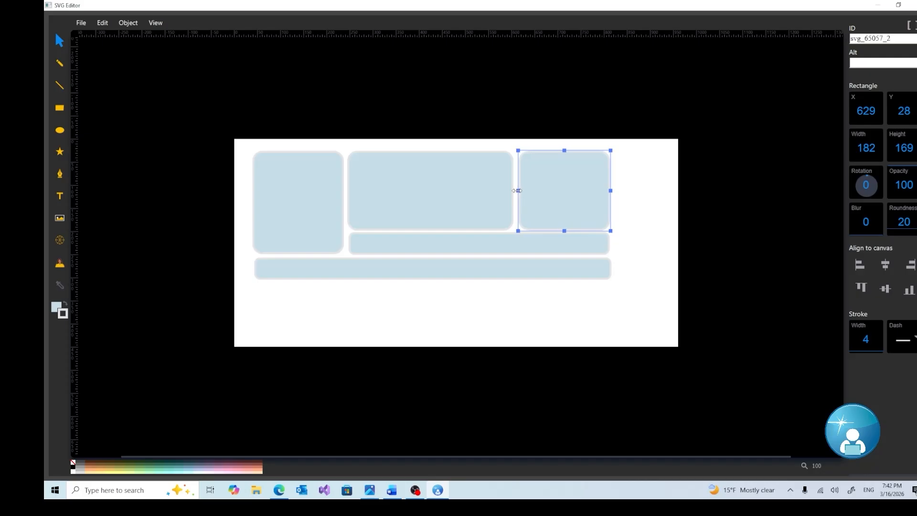
pyautogui.moveTo(516, 190); pyautogui.dragTo(517, 190)
pyautogui.click(437, 298)
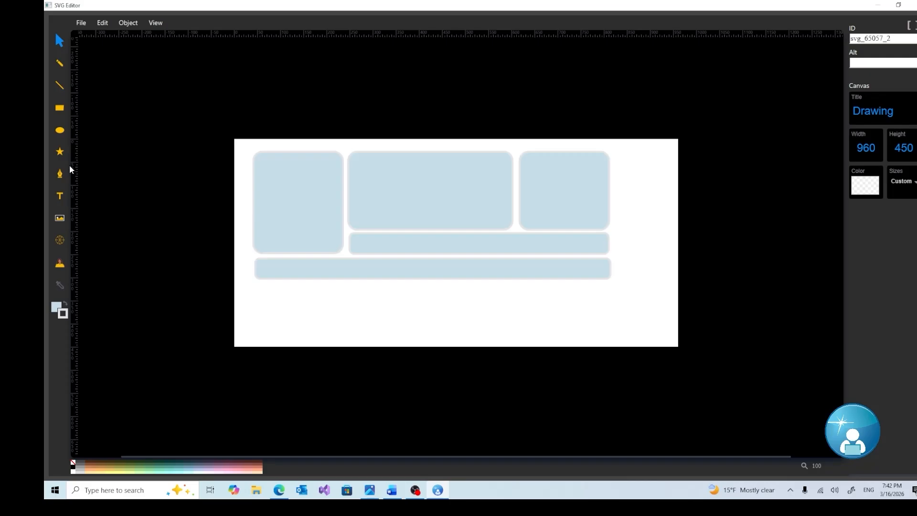
# Draw a small rectangle about 204 by 47 beneath the lowest bar and select it.
pyautogui.click(59, 113)
pyautogui.moveTo(325, 289); pyautogui.dragTo(337, 303)
pyautogui.moveTo(395, 315); pyautogui.dragTo(420, 312)
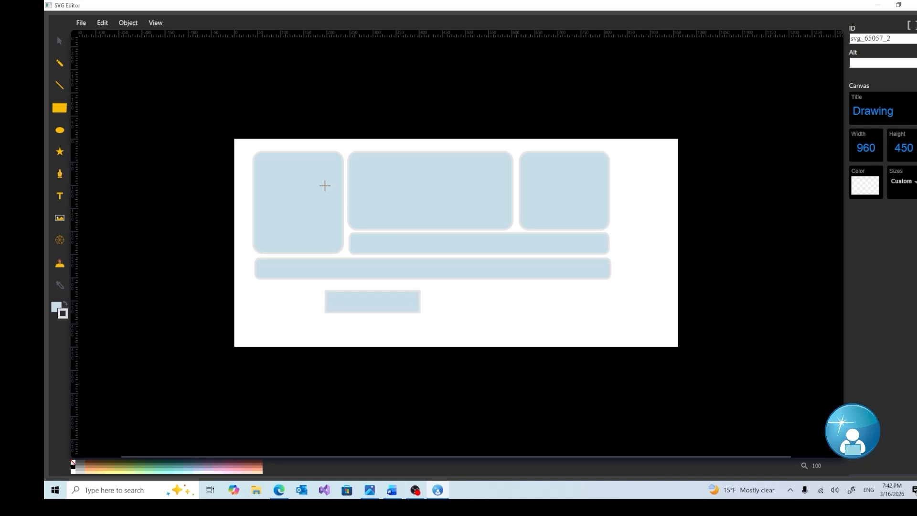
pyautogui.click(59, 43)
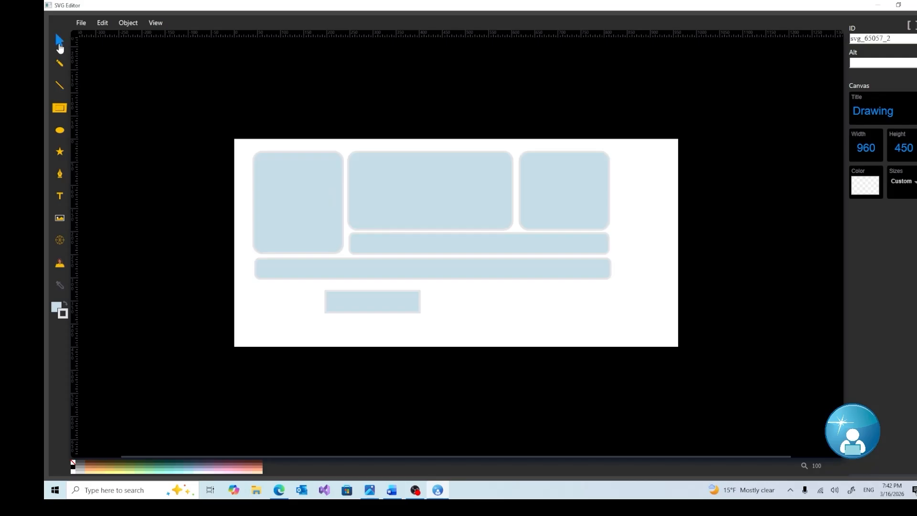
pyautogui.click(358, 313)
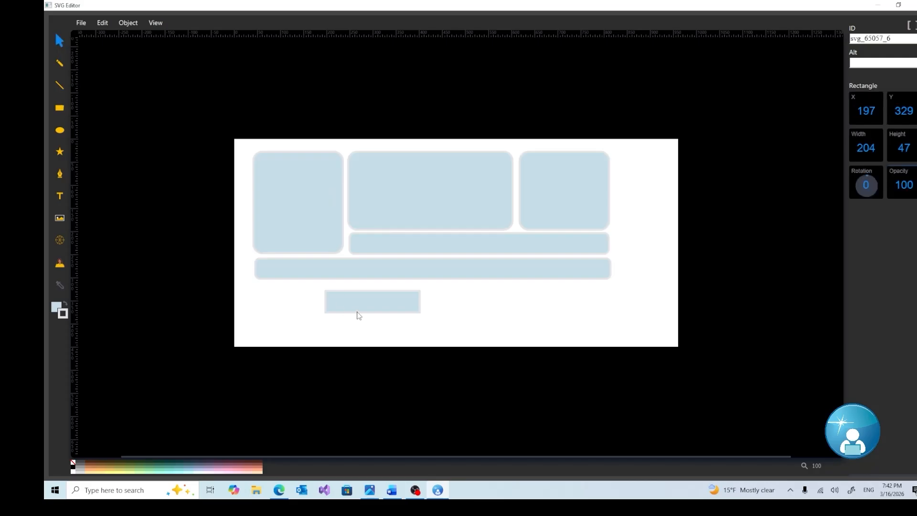
# Fill the small rectangle beneath the bars with grey cccccc.
pyautogui.click(57, 308)
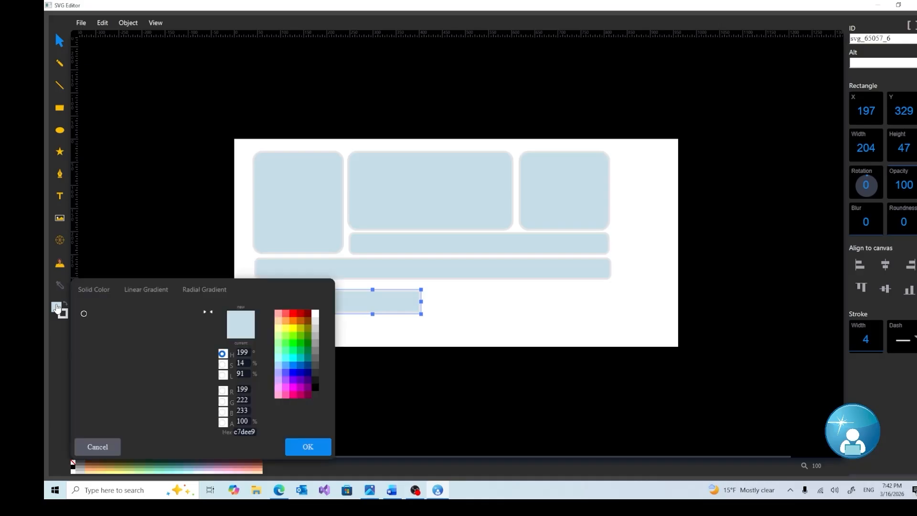
pyautogui.click(314, 329)
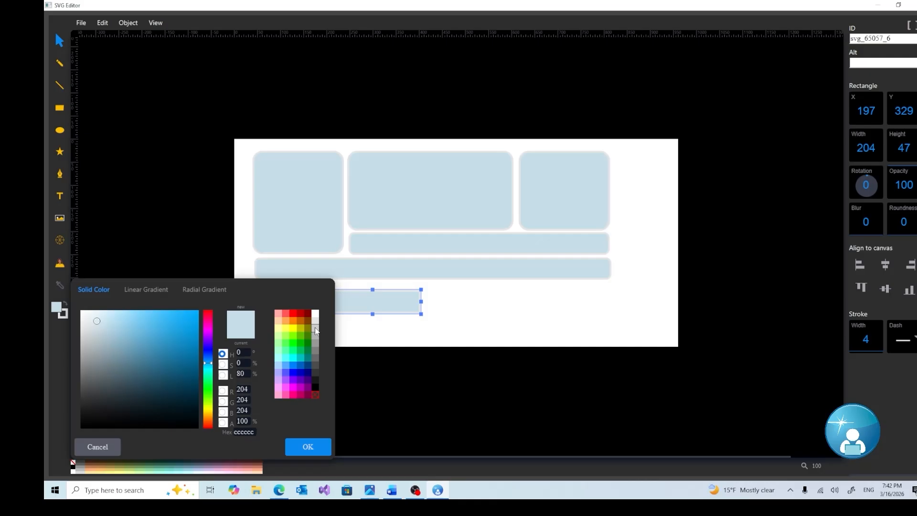
pyautogui.click(296, 446)
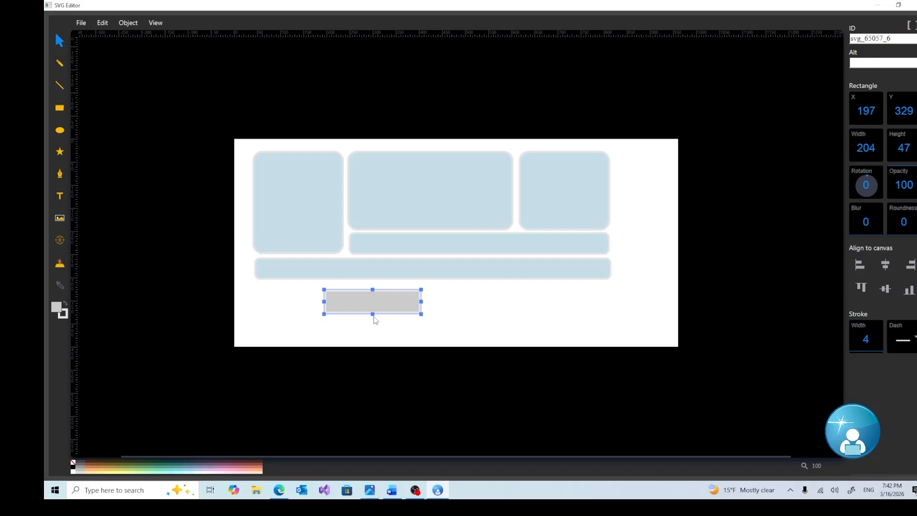
# Set the small rectangle's fill to the lighter grey e5e5e5.
pyautogui.click(57, 307)
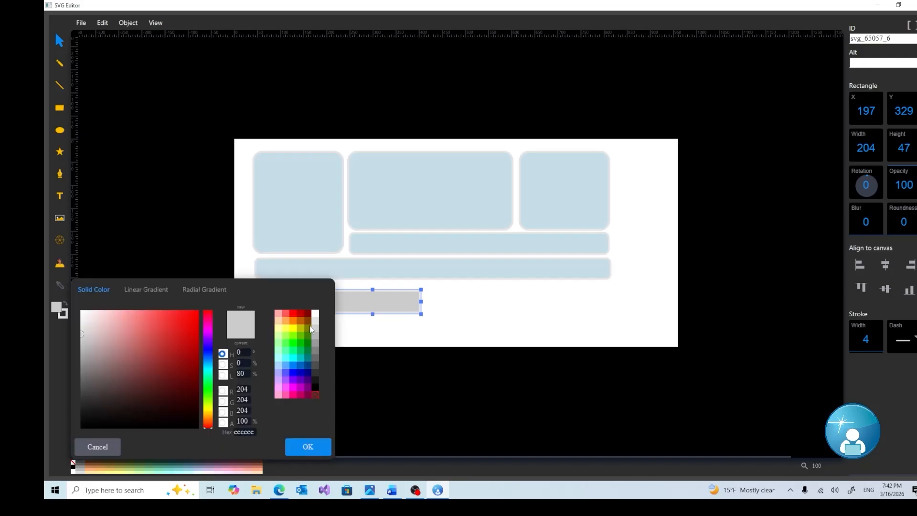
pyautogui.click(313, 391)
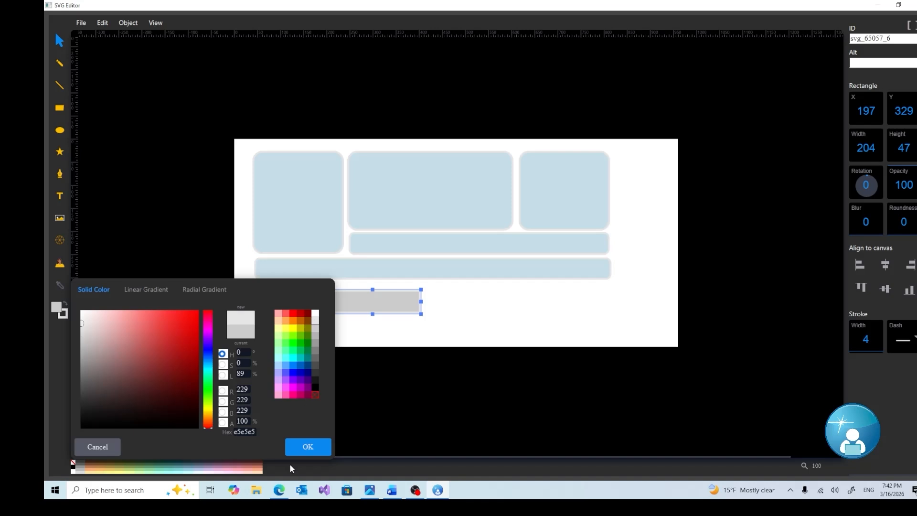
pyautogui.click(300, 447)
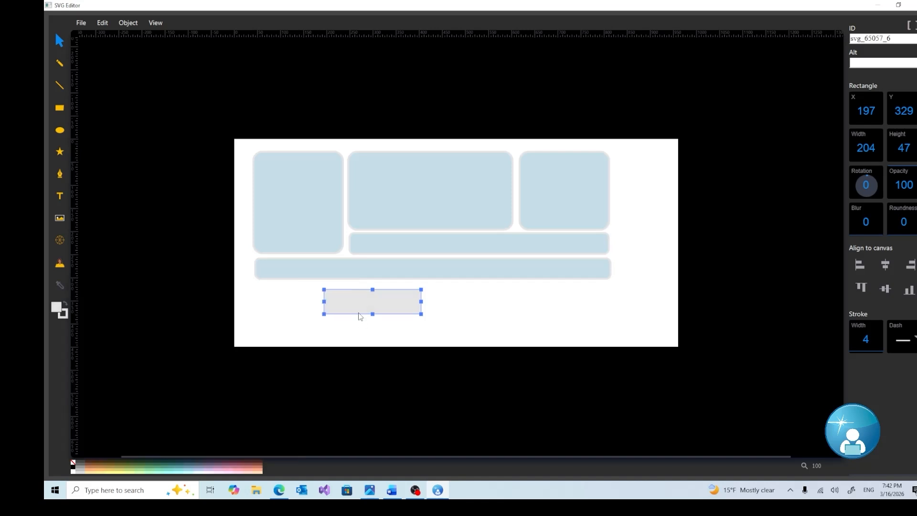
# Draw a circle of about radius 13 inside the grey rectangle's left end and give it a black 000000 outline.
pyautogui.click(60, 130)
pyautogui.moveTo(340, 300); pyautogui.dragTo(347, 307)
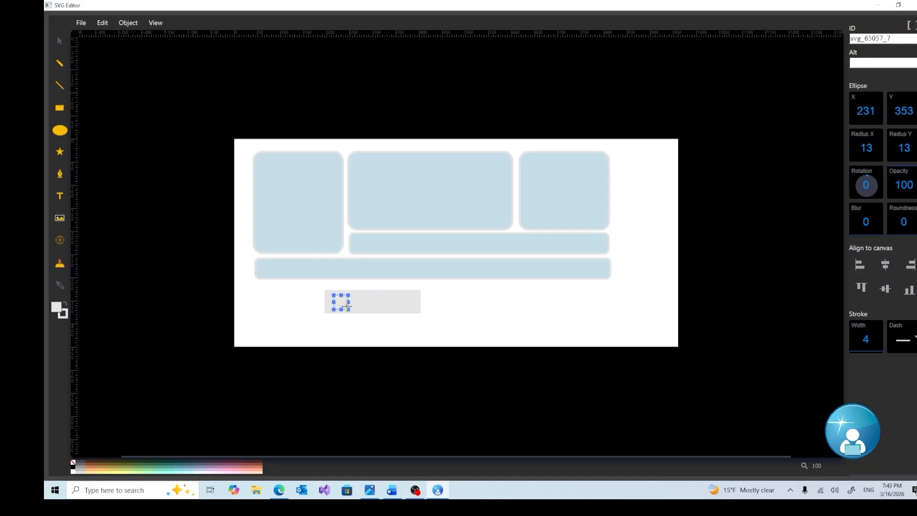
pyautogui.click(63, 316)
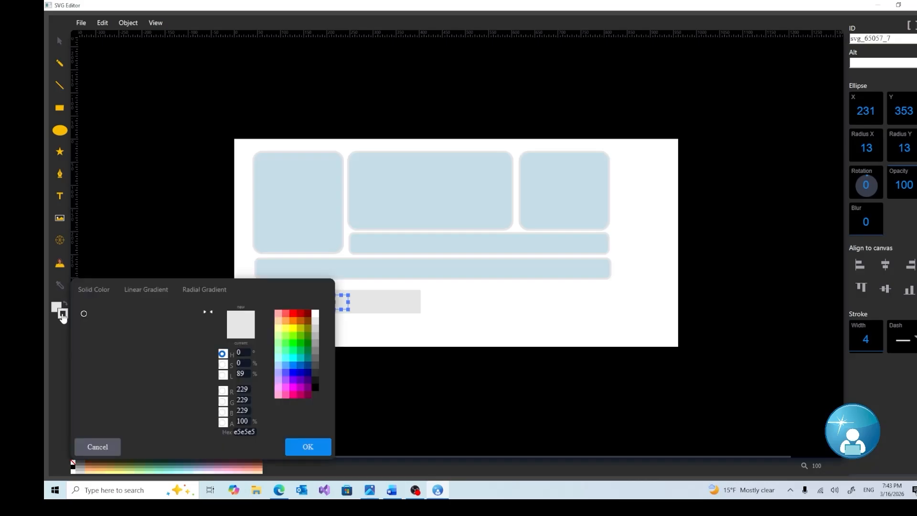
pyautogui.click(316, 388)
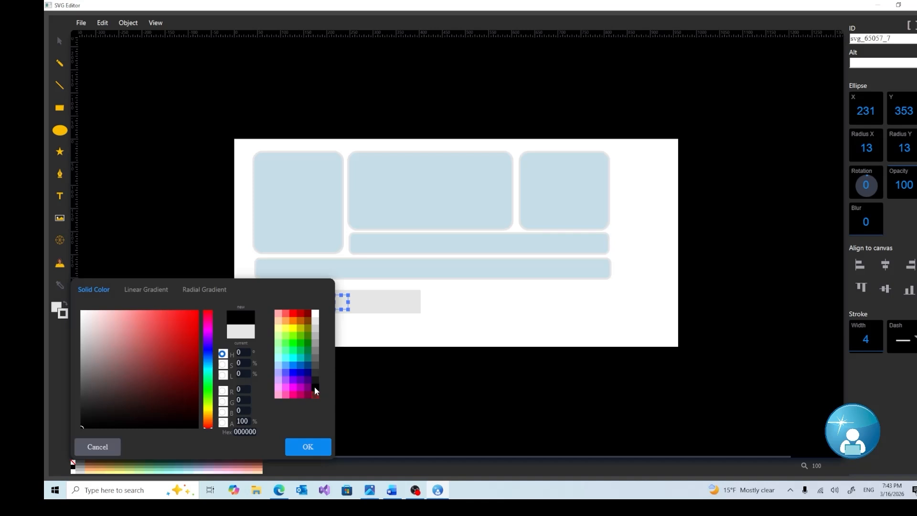
pyautogui.click(308, 447)
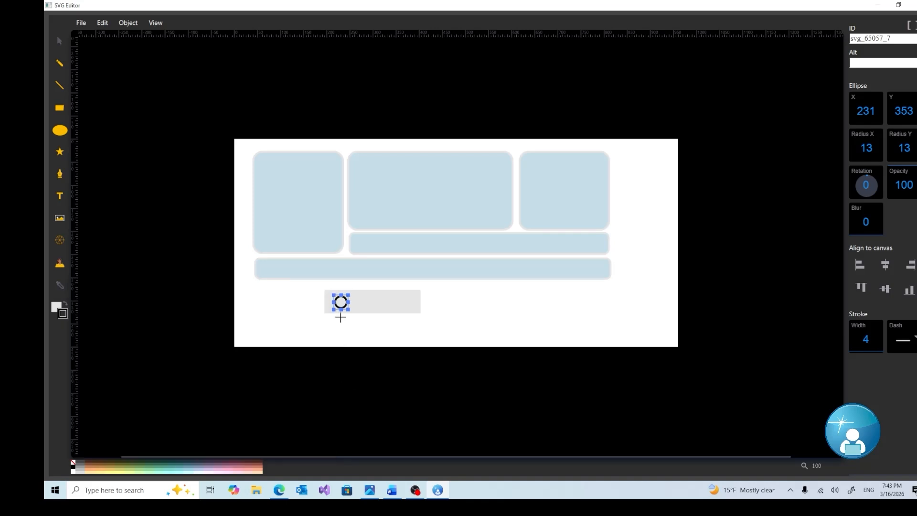
# Fill the small circle with white ffffff.
pyautogui.click(56, 312)
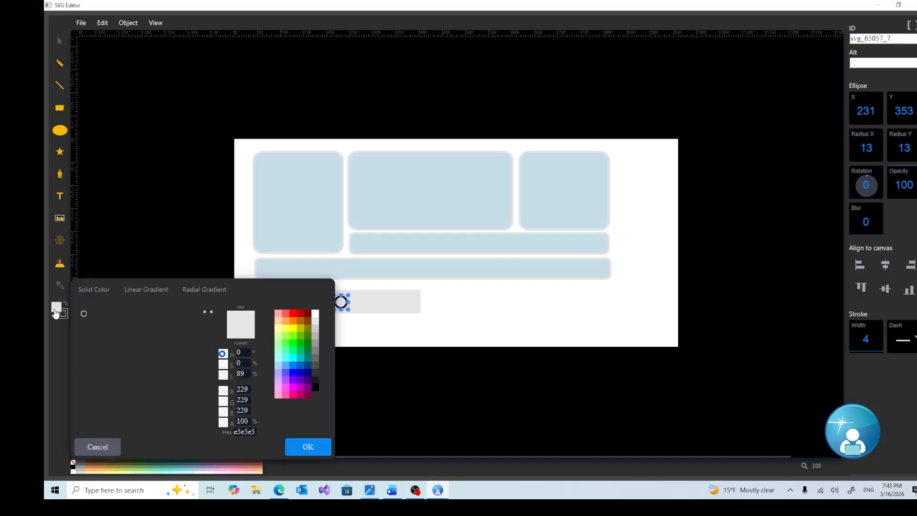
pyautogui.click(315, 317)
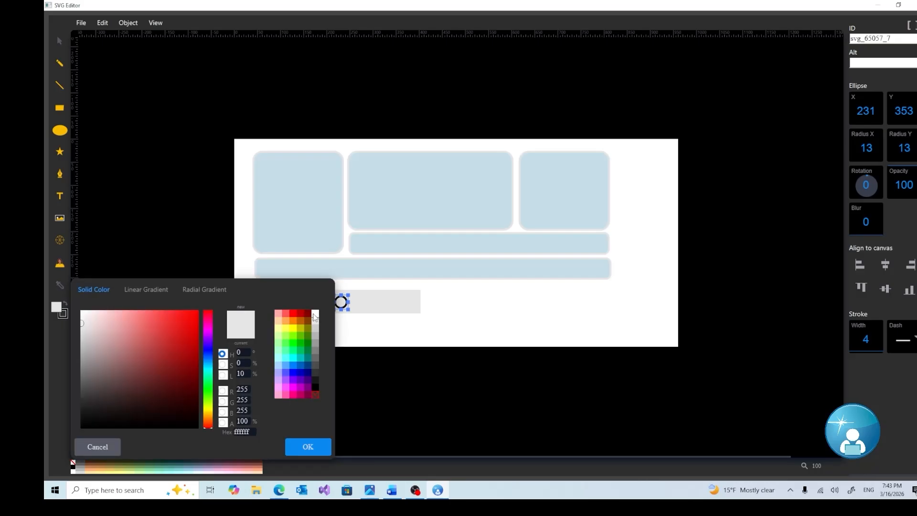
pyautogui.click(308, 444)
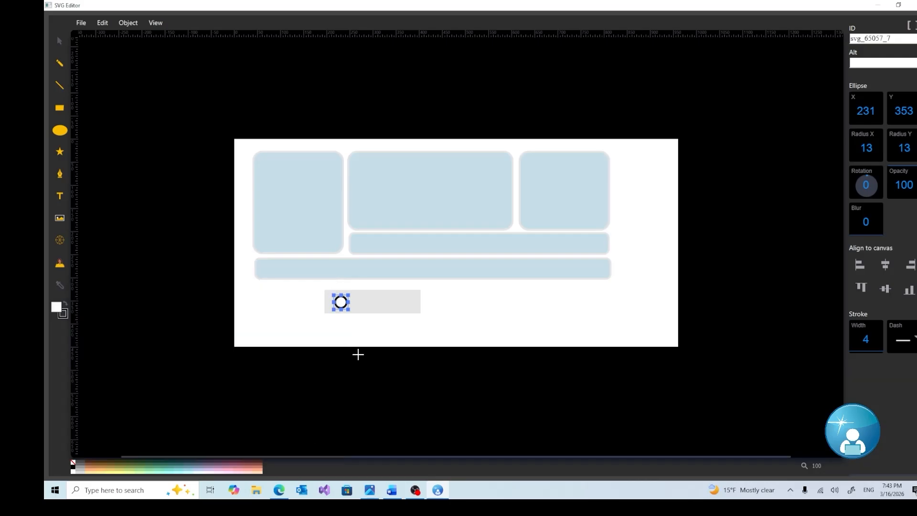
# Add a text label reading TRUE beside the circle in the grey rectangle.
pyautogui.click(61, 196)
pyautogui.click(365, 301)
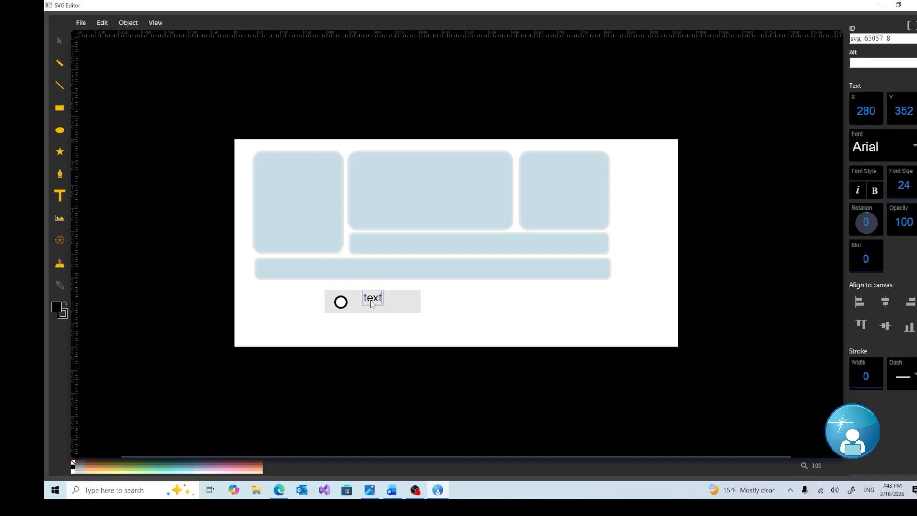
pyautogui.press('BackSpace')
pyautogui.press('BackSpace')
pyautogui.press('BackSpace')
pyautogui.press('BackSpace')
pyautogui.write('TRUE')
# Make the TRUE label bold, line it up with the circle, and deselect everything.
pyautogui.click(868, 196)
pyautogui.click(61, 42)
pyautogui.moveTo(379, 305); pyautogui.dragTo(378, 301)
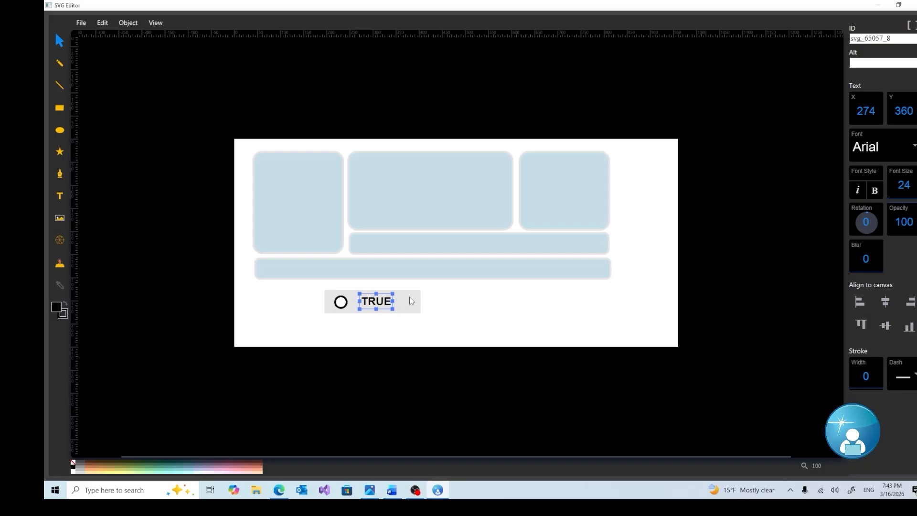
pyautogui.click(411, 300)
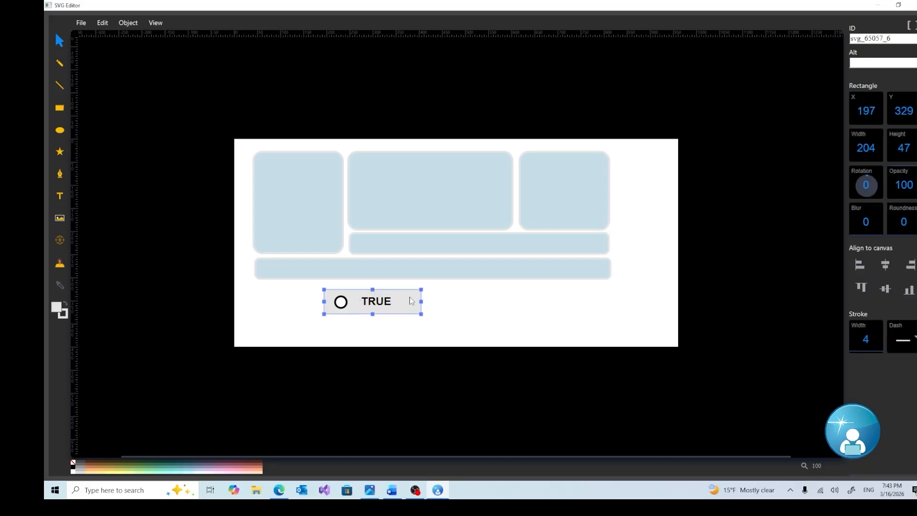
pyautogui.click(485, 304)
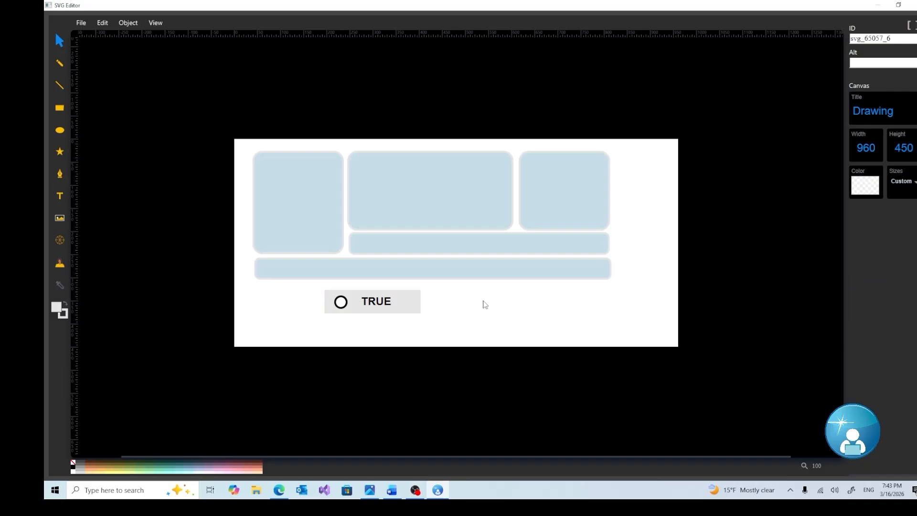
# Duplicate the grey rectangle, circle and TRUE label together and try to move the copy away from the original.
pyautogui.click(407, 299)
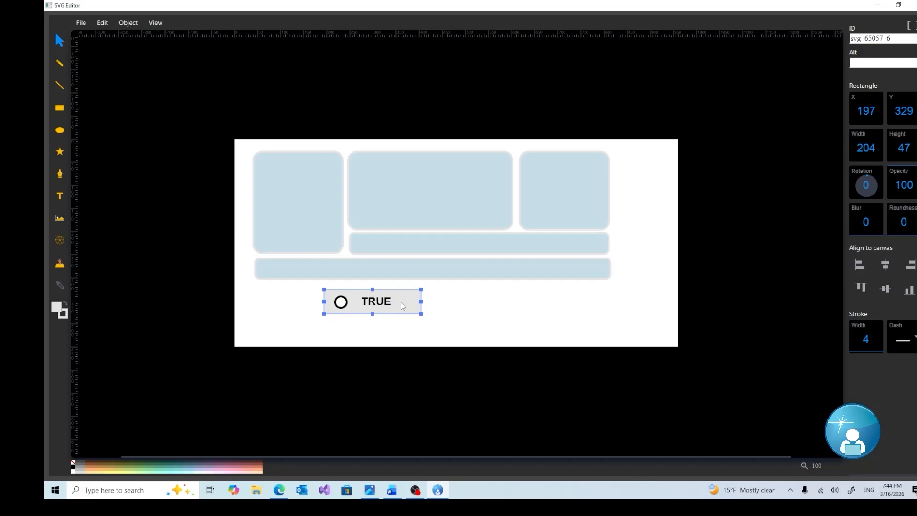
pyautogui.keyDown('shift'); pyautogui.click(340, 306); pyautogui.keyUp('shift')
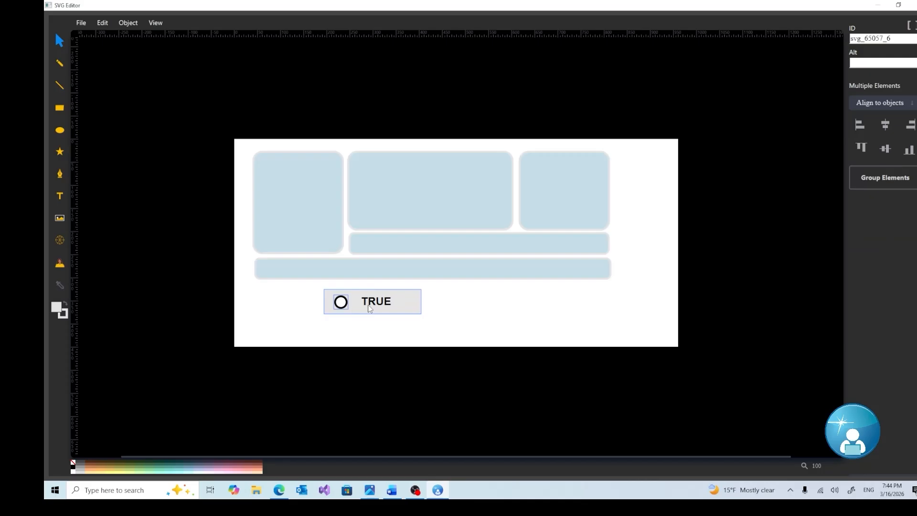
pyautogui.keyDown('shift'); pyautogui.click(374, 305); pyautogui.keyUp('shift')
pyautogui.click(102, 25)
pyautogui.click(120, 122)
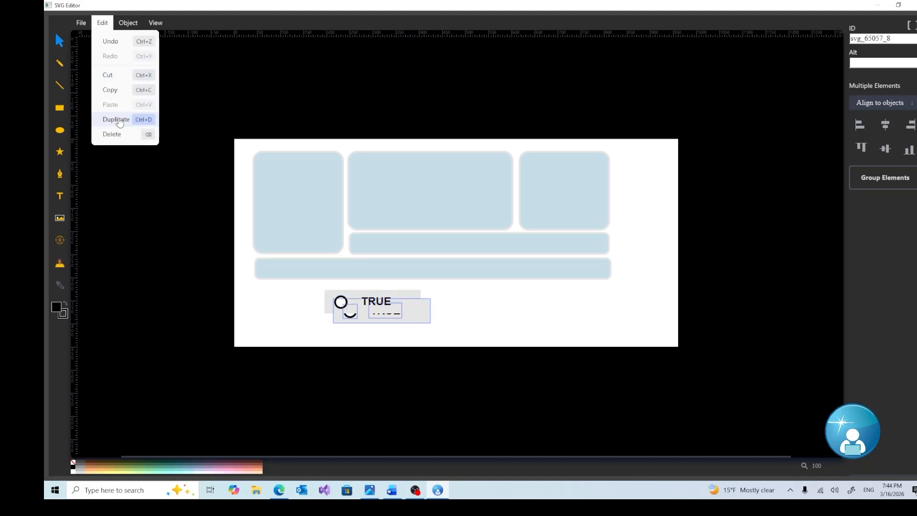
pyautogui.moveTo(412, 312); pyautogui.dragTo(304, 282)
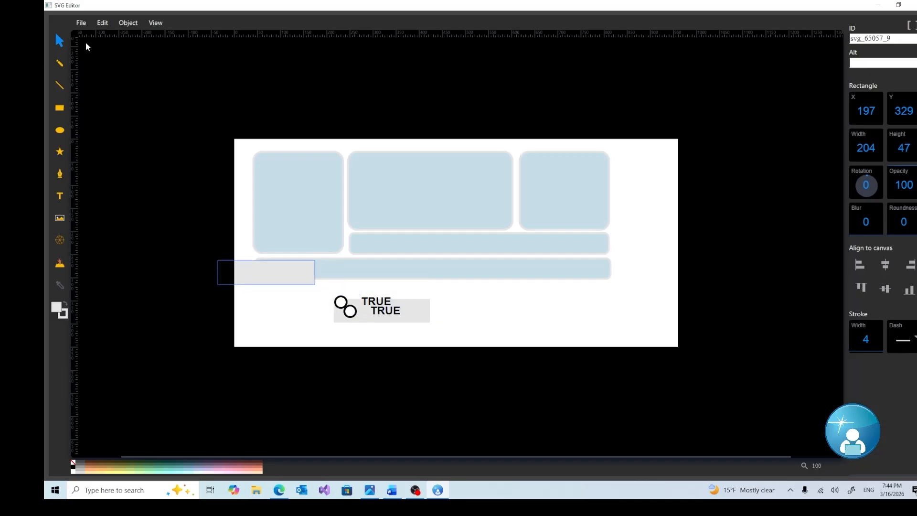
# Undo the last move and the duplication of the TRUE option's parts.
pyautogui.click(102, 23)
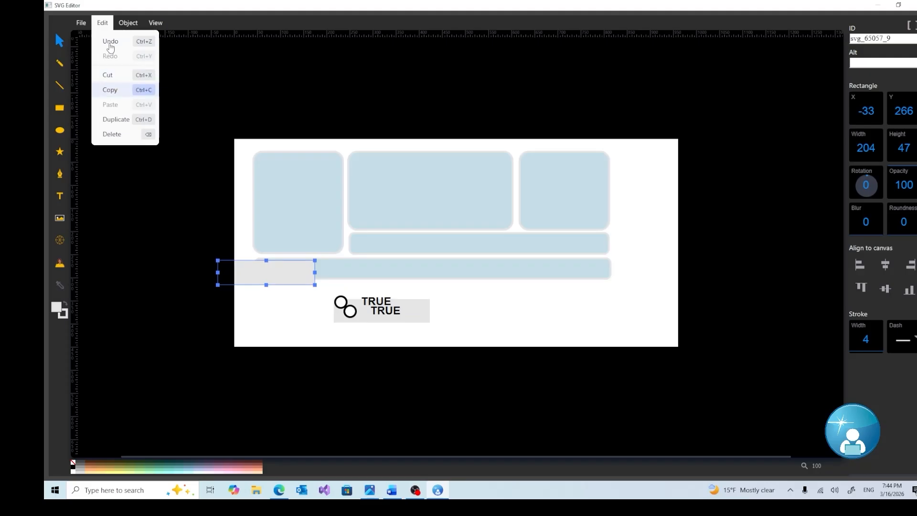
pyautogui.click(109, 42)
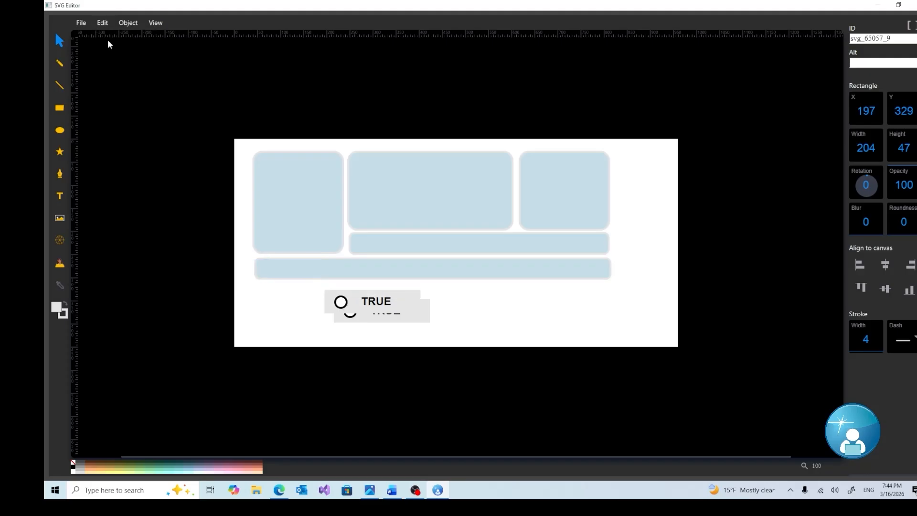
pyautogui.click(102, 22)
pyautogui.click(106, 43)
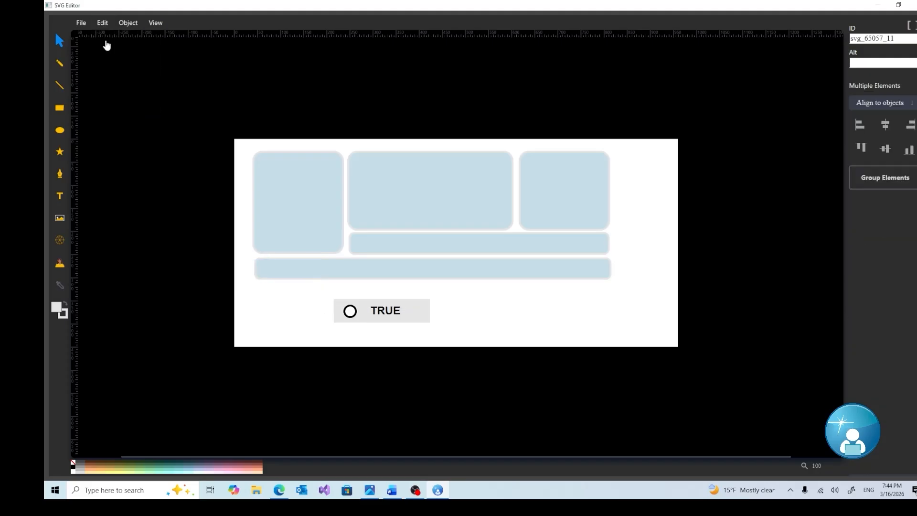
# Group the grey rectangle, circle and TRUE label, and shift the group slightly to about X 212, Y 336.
pyautogui.click(318, 292)
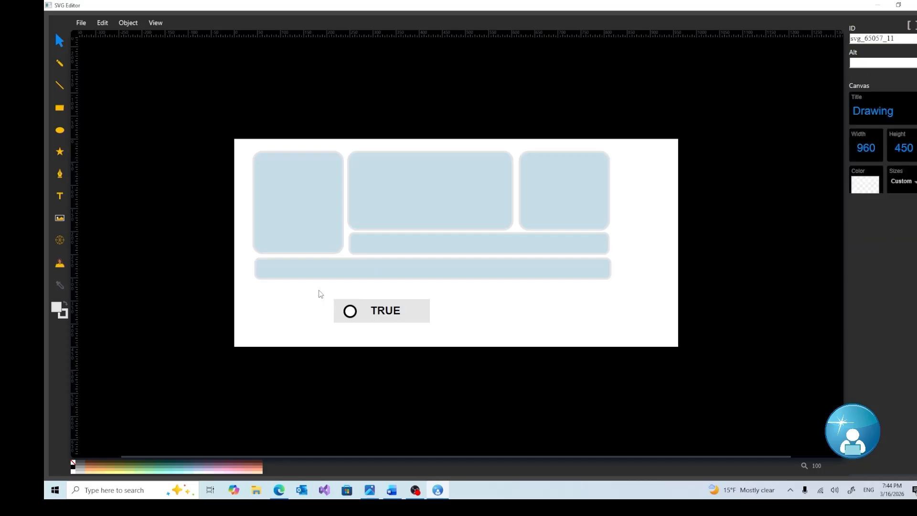
pyautogui.moveTo(317, 290); pyautogui.dragTo(439, 336)
pyautogui.click(872, 180)
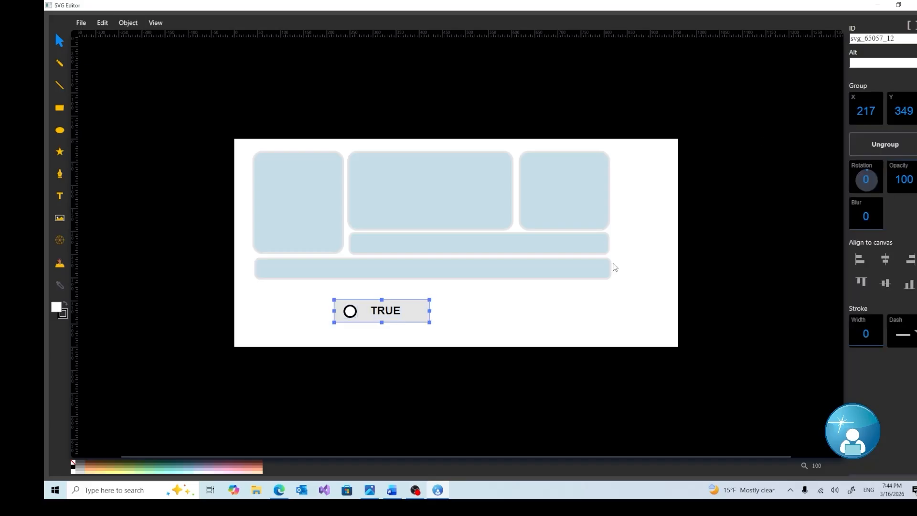
pyautogui.moveTo(418, 315); pyautogui.dragTo(414, 308)
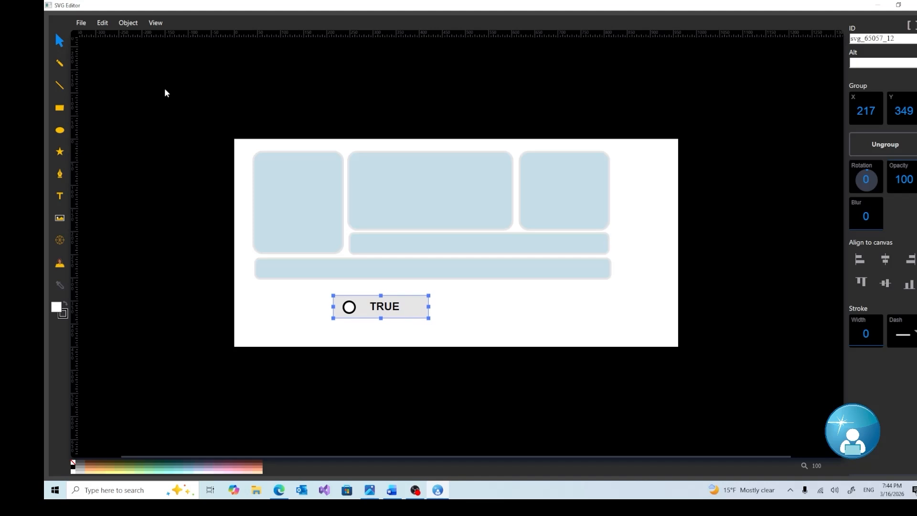
# Duplicate the TRUE option group and place the copy to the right of the original at about X 454, Y 337.
pyautogui.click(104, 28)
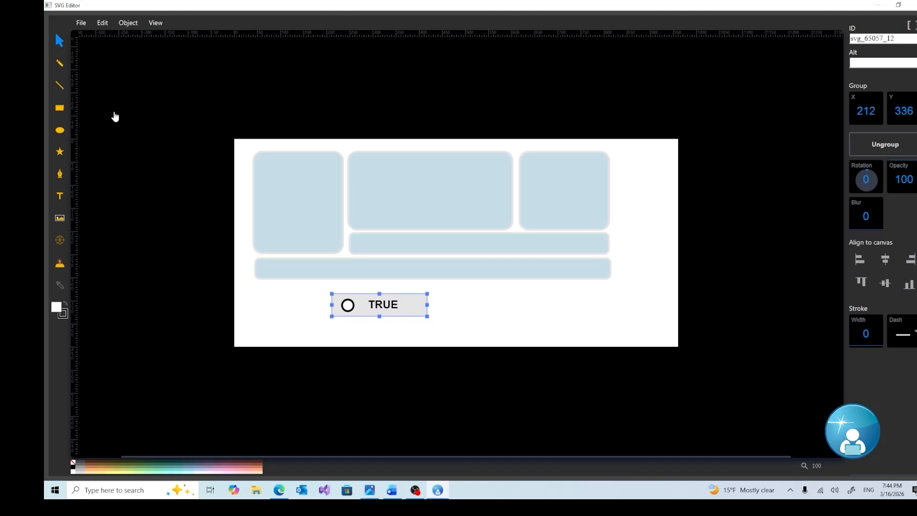
pyautogui.click(115, 120)
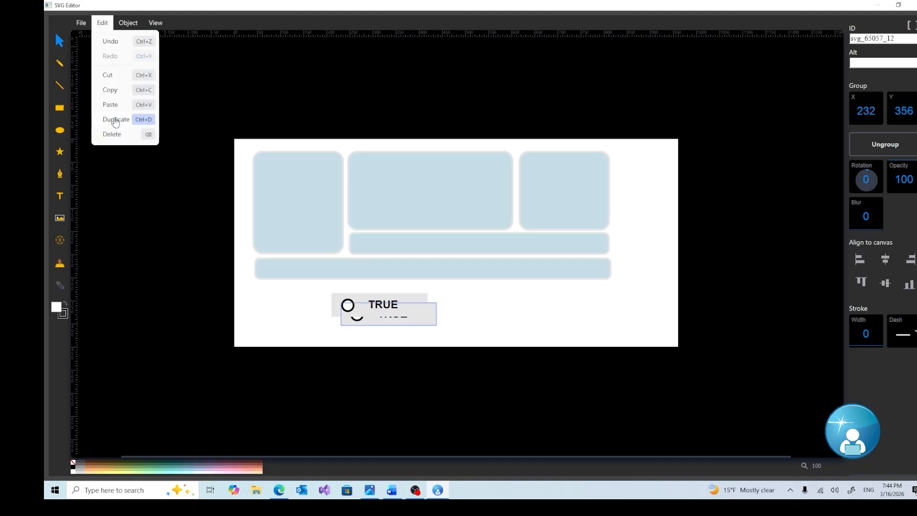
pyautogui.moveTo(428, 325); pyautogui.dragTo(530, 314)
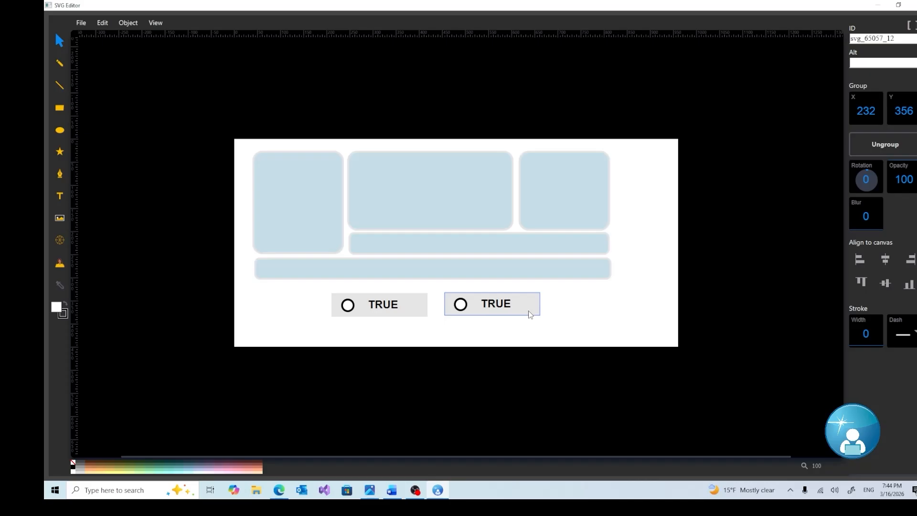
pyautogui.moveTo(529, 314); pyautogui.dragTo(528, 313)
pyautogui.press('Up')
pyautogui.press('Up')
pyautogui.press('Up')
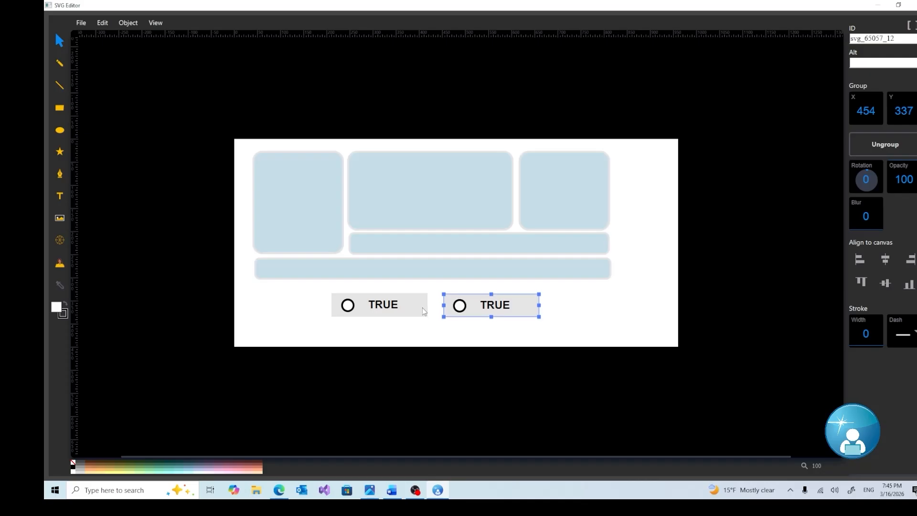
# Select both TRUE option groups and align their top edges to each other.
pyautogui.click(422, 307)
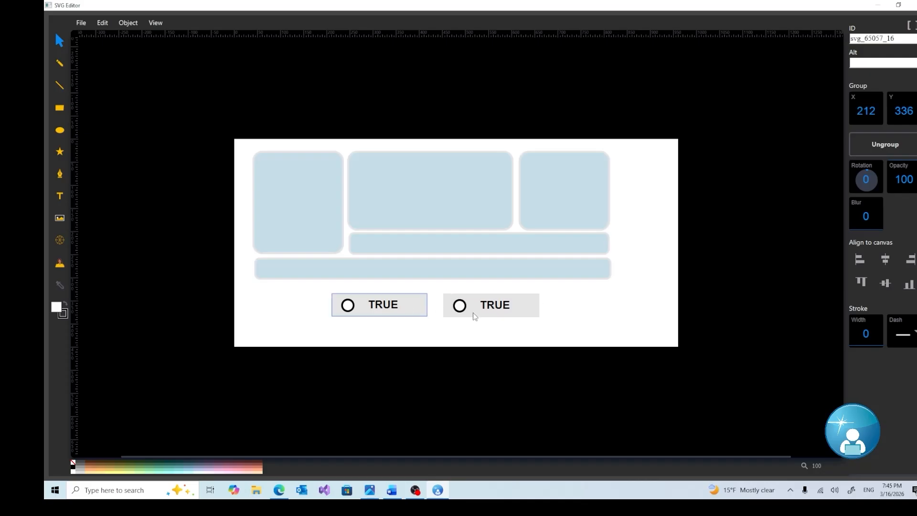
pyautogui.keyDown('shift'); pyautogui.click(505, 311); pyautogui.keyUp('shift')
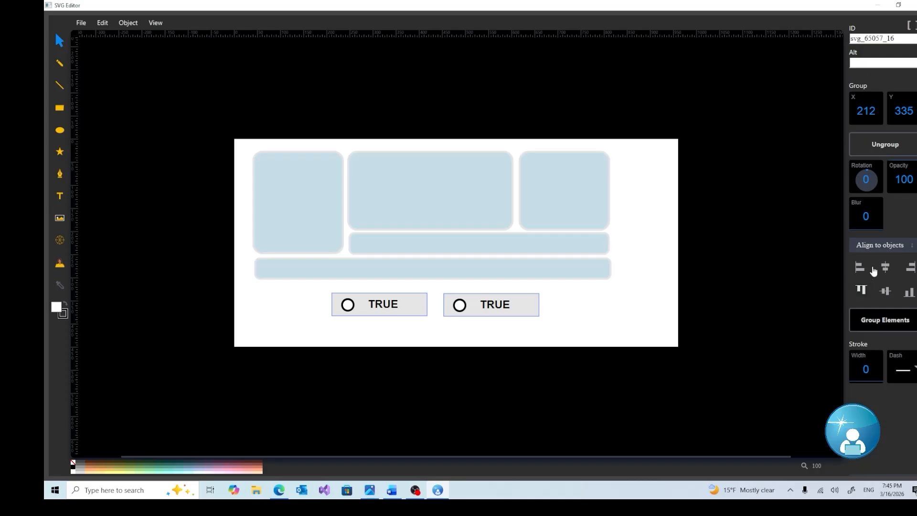
pyautogui.click(858, 291)
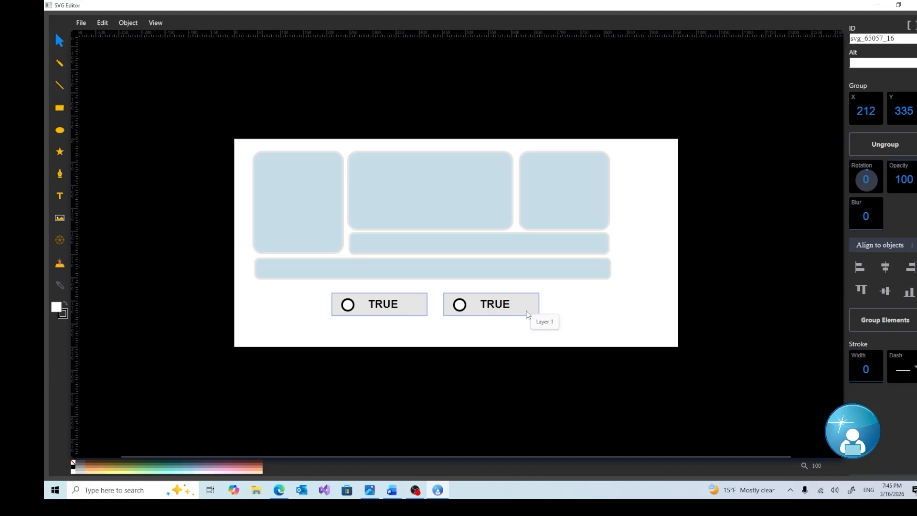
# Shift both option groups together to the right until the first one is at X 227, and deselect them.
pyautogui.press('Right')
pyautogui.press('Right')
pyautogui.press('Right')
pyautogui.press('Right')
pyautogui.press('Right')
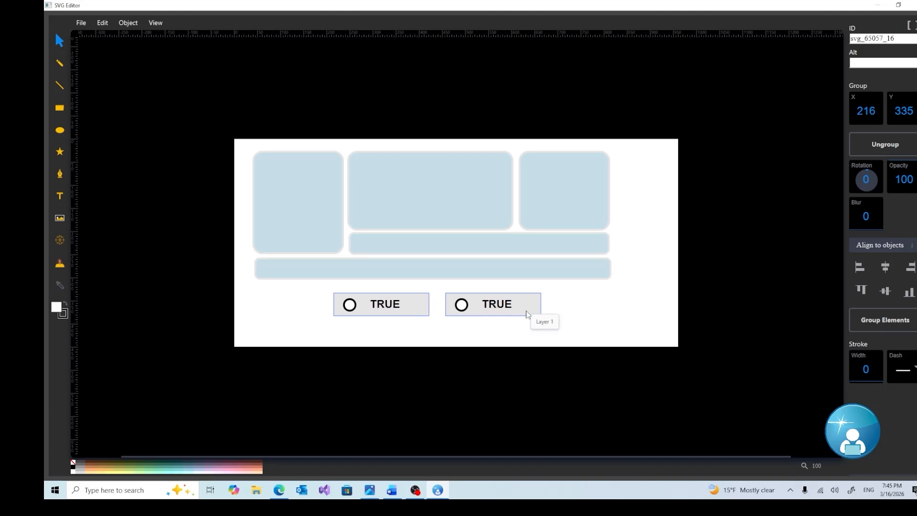
pyautogui.press('Right')
pyautogui.press('Right')
pyautogui.press('Right')
pyautogui.press('Right')
pyautogui.press('Right')
pyautogui.press('Right')
pyautogui.press('Right')
pyautogui.press('Right')
pyautogui.press('Right')
pyautogui.press('Right')
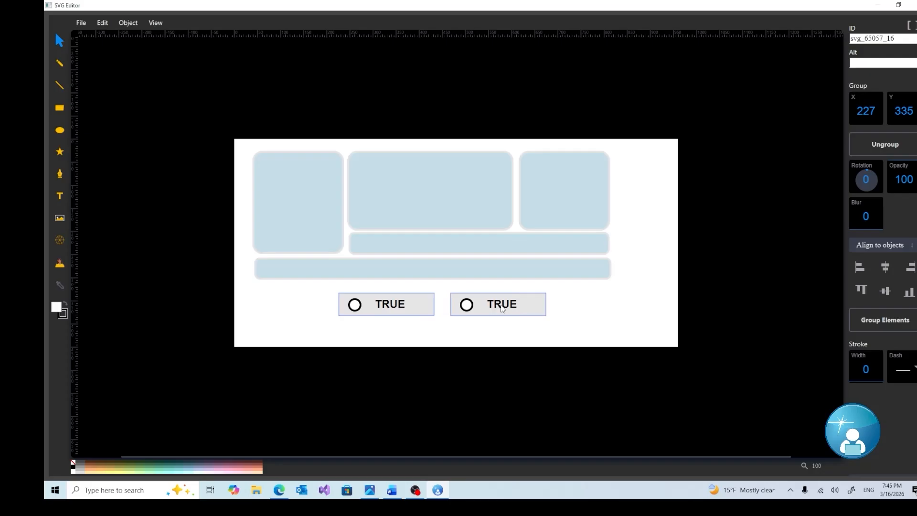
pyautogui.click(584, 318)
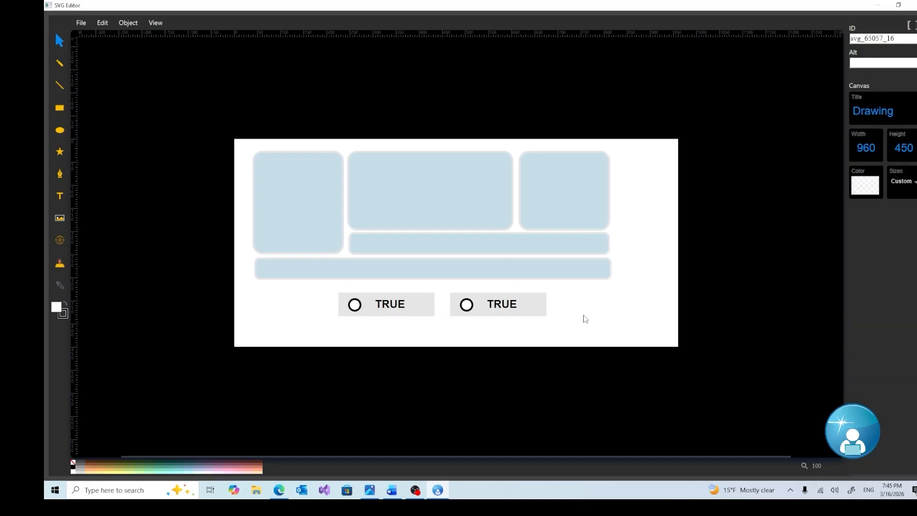
# Enter the duplicated option group on the right and delete its TRUE label.
pyautogui.click(532, 311)
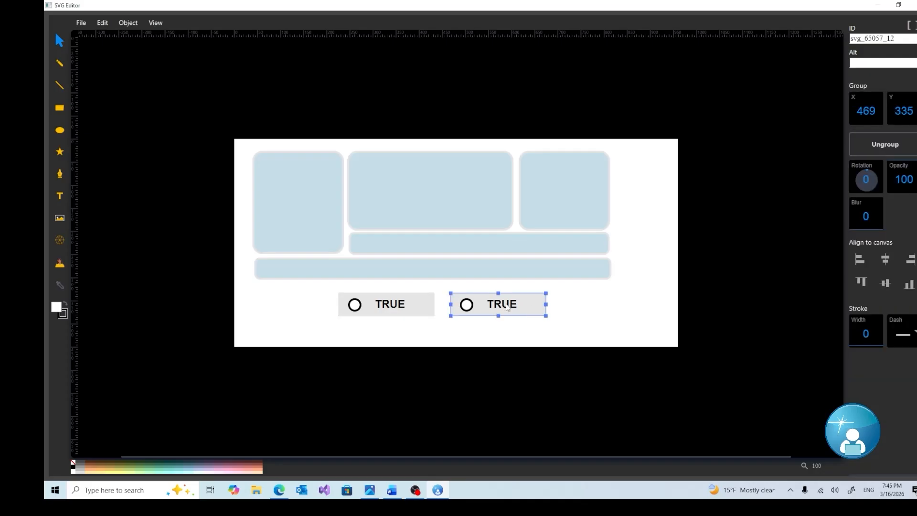
pyautogui.doubleClick(507, 307)
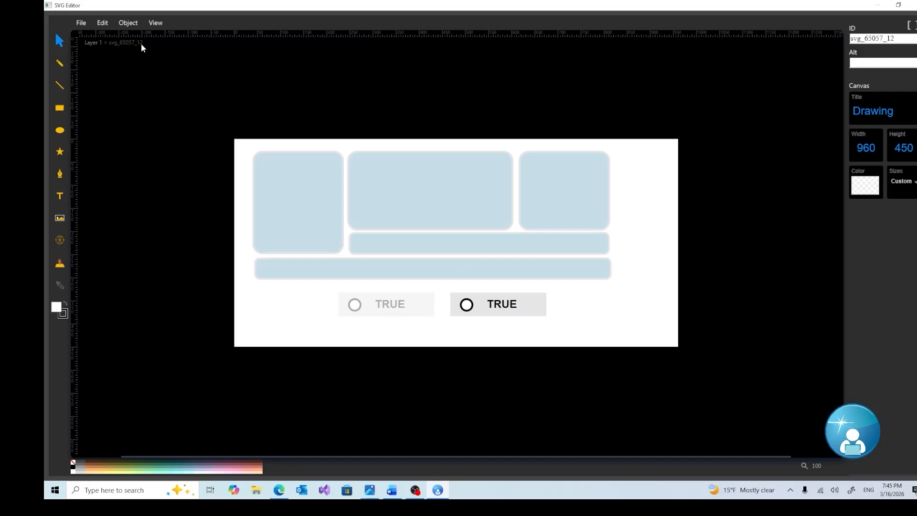
pyautogui.click(513, 307)
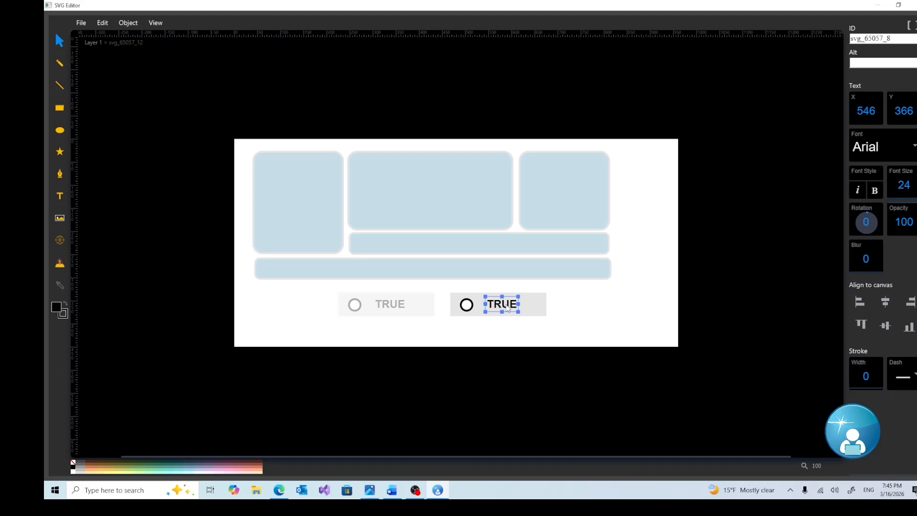
pyautogui.press('Up')
pyautogui.press('Delete')
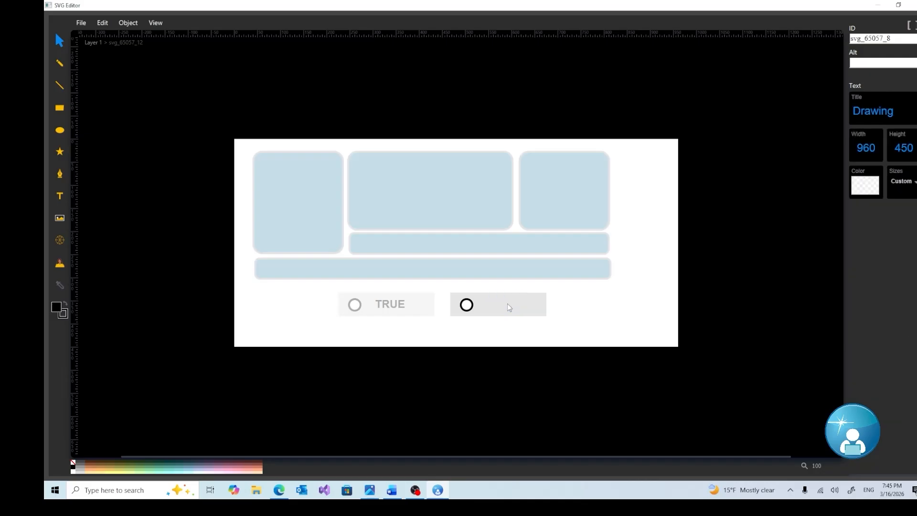
# Add a text label reading FALSE beside the circle inside the duplicated option group.
pyautogui.press('t')
pyautogui.click(495, 304)
pyautogui.press('BackSpace')
pyautogui.press('BackSpace')
pyautogui.press('BackSpace')
pyautogui.press('BackSpace')
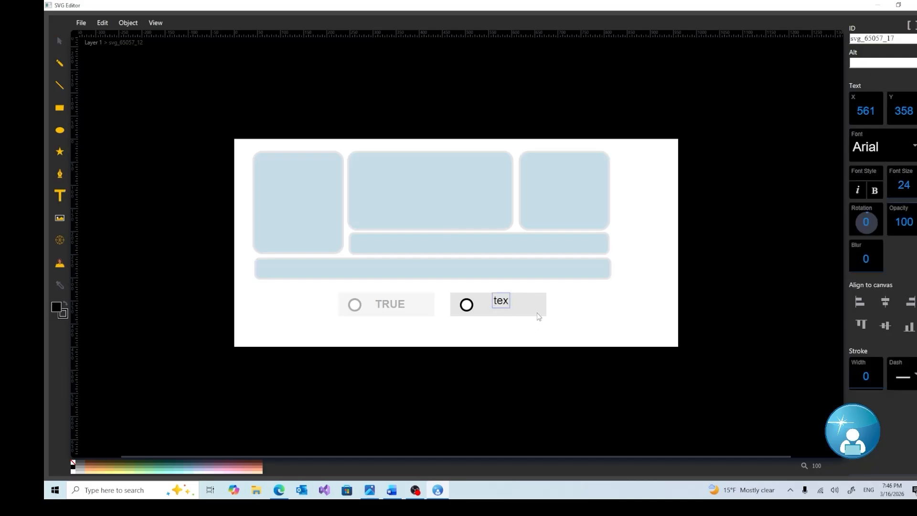
pyautogui.write('FASLSE')
pyautogui.press('BackSpace')
pyautogui.press('BackSpace')
pyautogui.press('BackSpace')
pyautogui.press('BackSpace')
pyautogui.press('BackSpace')
pyautogui.write('ALSE')
# Line up the FALSE label with the circle at about X 553, Y 367, make it bold, and leave the group.
pyautogui.click(57, 46)
pyautogui.click(509, 306)
pyautogui.moveTo(509, 307); pyautogui.dragTo(504, 305)
pyautogui.press('Down')
pyautogui.press('Down')
pyautogui.press('Down')
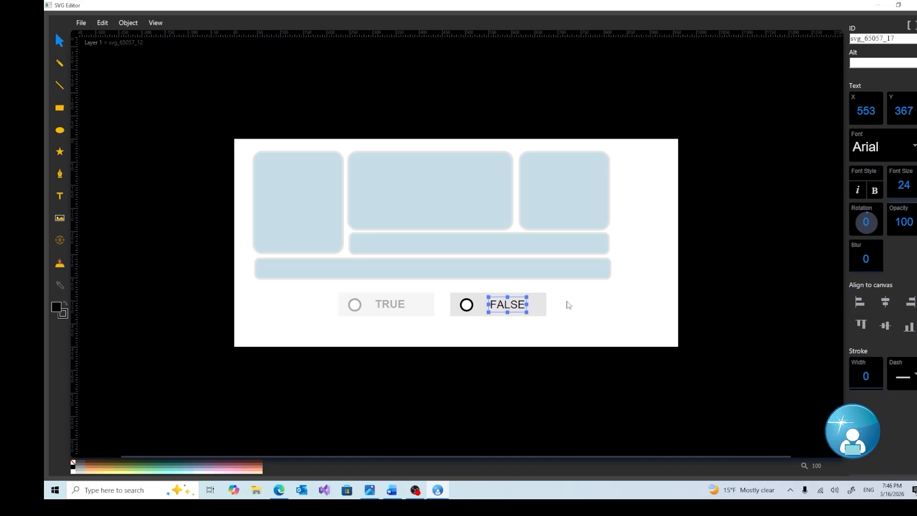
pyautogui.click(875, 190)
pyautogui.click(90, 44)
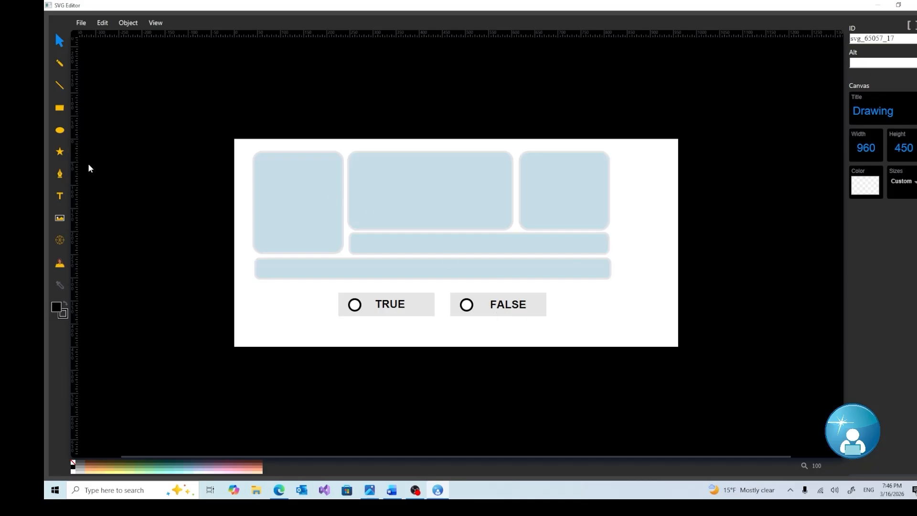
# Draw a rectangle about 161 by 31 centred below the TRUE and FALSE options and set its corner roundness to 14.
pyautogui.click(60, 110)
pyautogui.moveTo(403, 326); pyautogui.dragTo(480, 338)
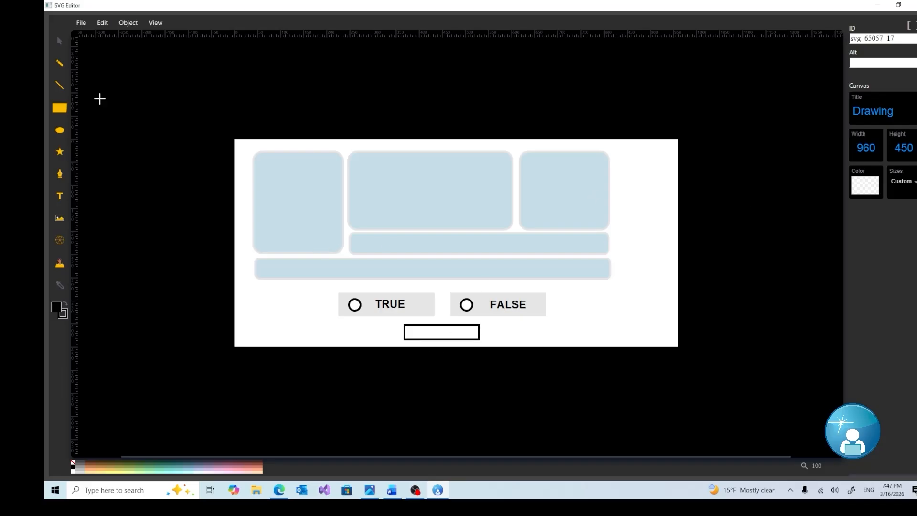
pyautogui.click(59, 41)
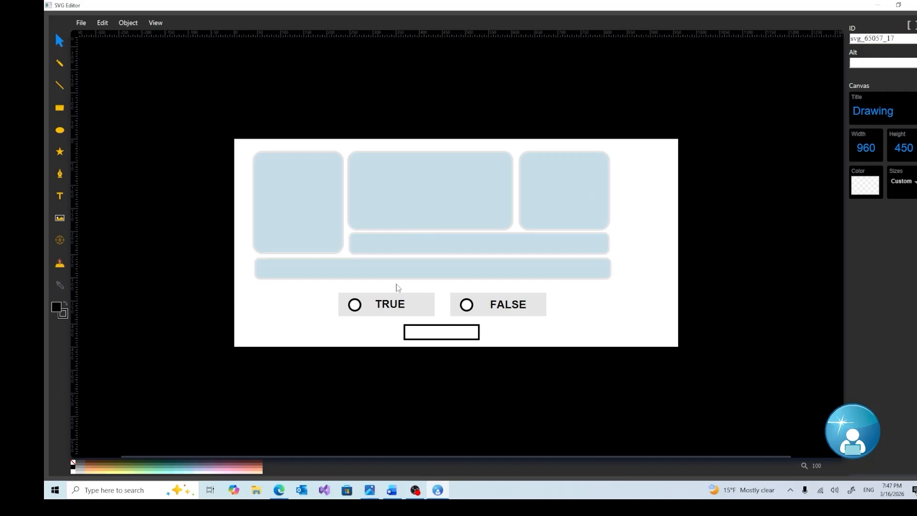
pyautogui.click(433, 329)
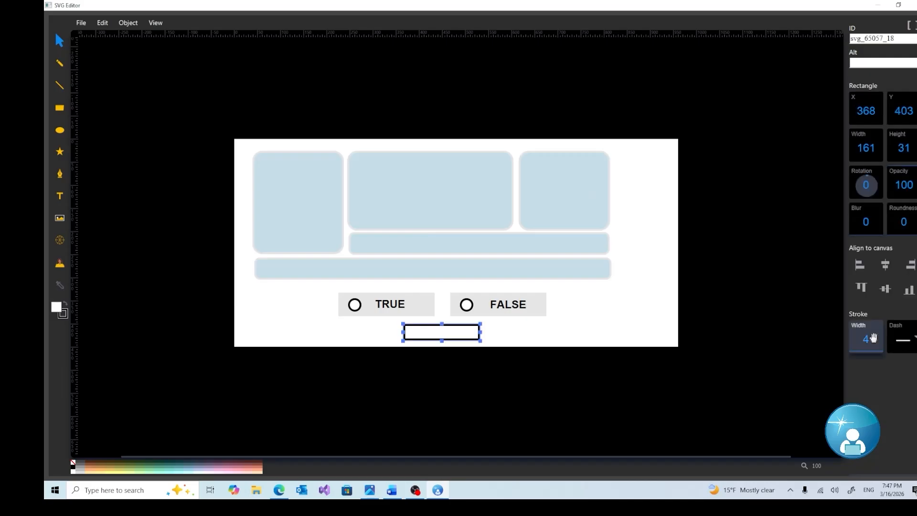
pyautogui.moveTo(903, 225); pyautogui.dragTo(902, 222)
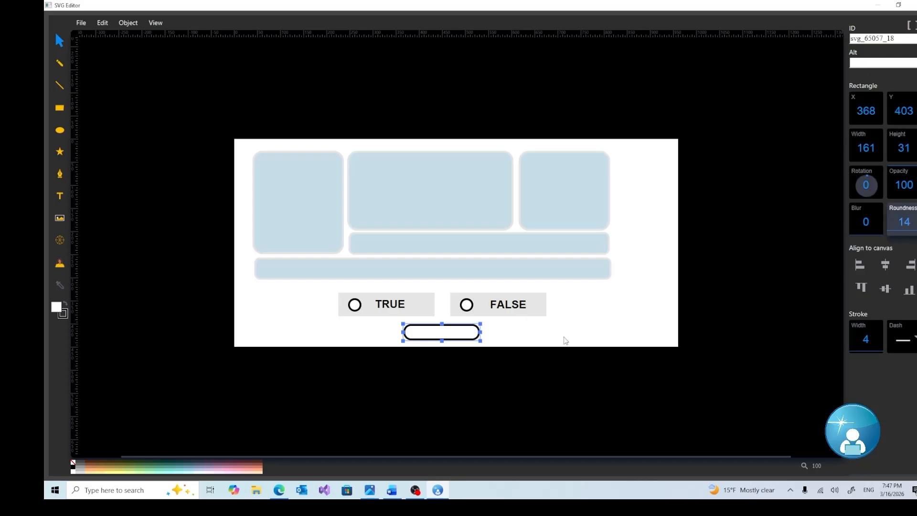
pyautogui.click(531, 203)
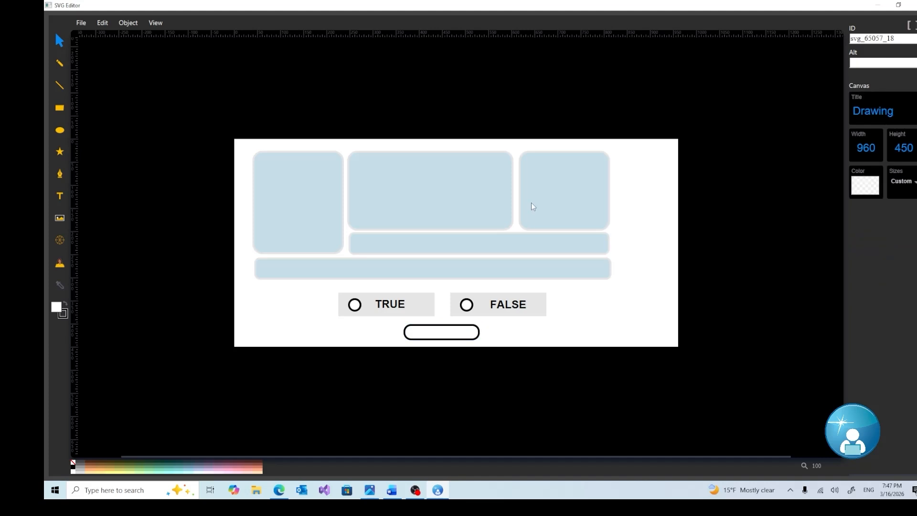
# Increase the rounded rectangle's height to about 36 and set its outline colour to light grey e5e5e5.
pyautogui.click(450, 338)
pyautogui.moveTo(442, 326); pyautogui.dragTo(442, 324)
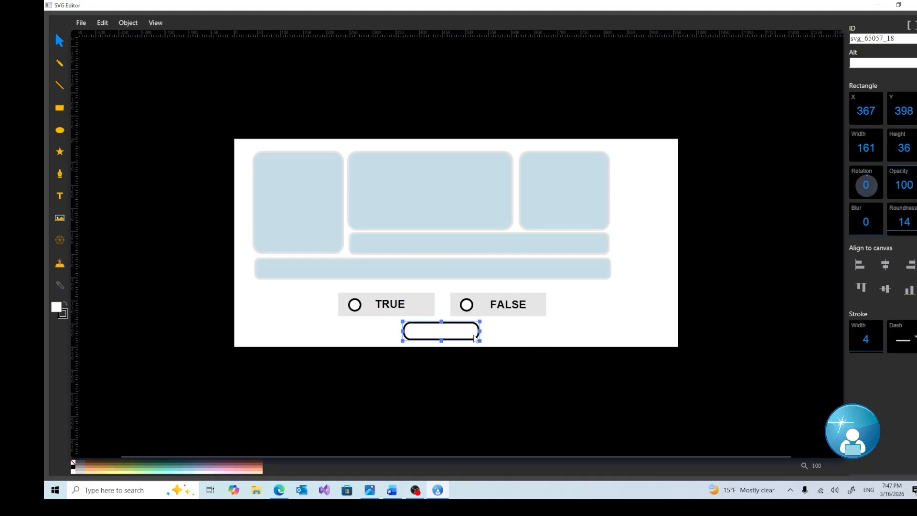
pyautogui.click(64, 315)
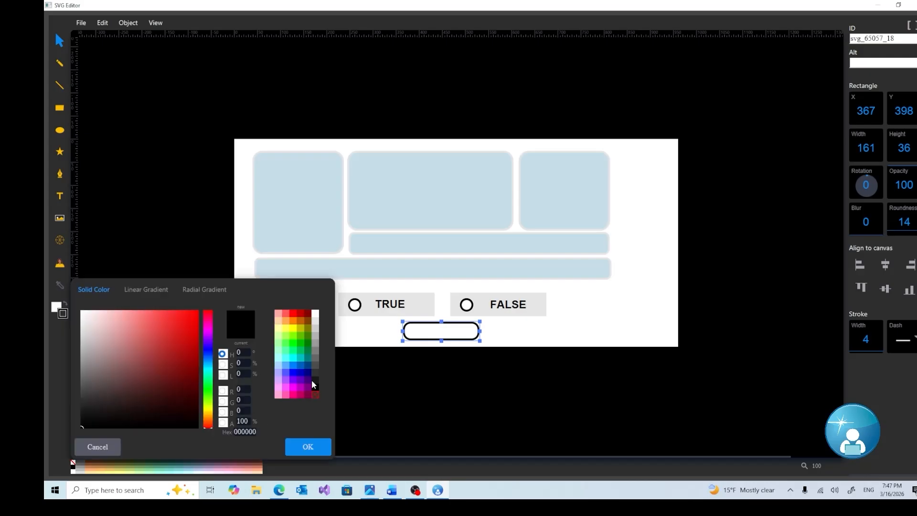
pyautogui.click(315, 315)
pyautogui.click(315, 325)
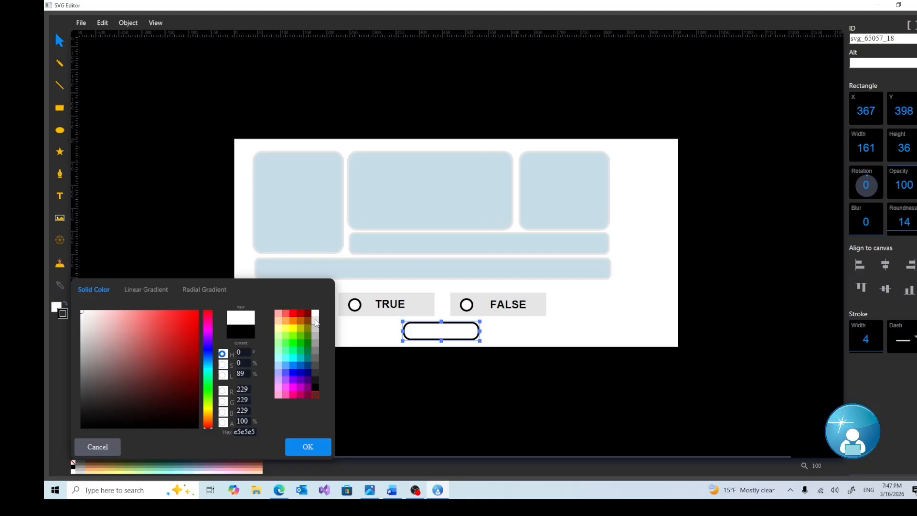
pyautogui.click(307, 448)
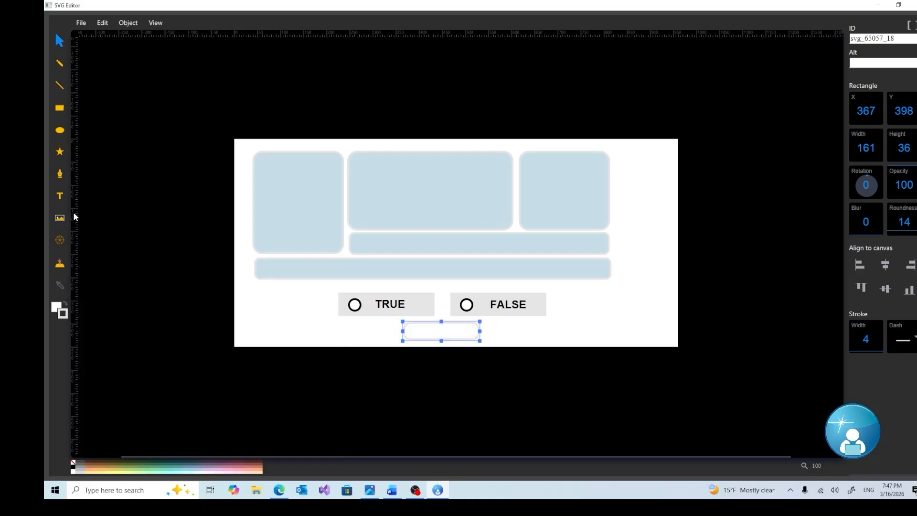
# Fill the rounded rectangle with the blue colour 007fff.
pyautogui.click(57, 309)
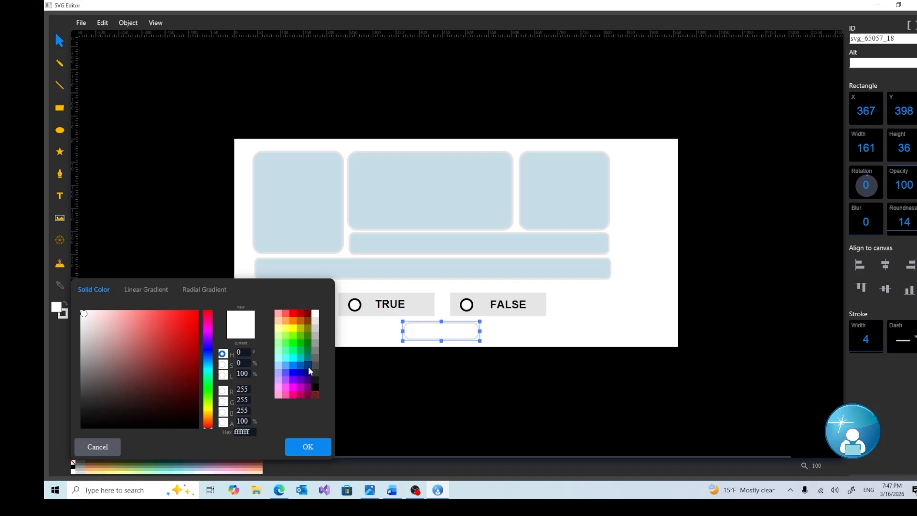
pyautogui.click(293, 364)
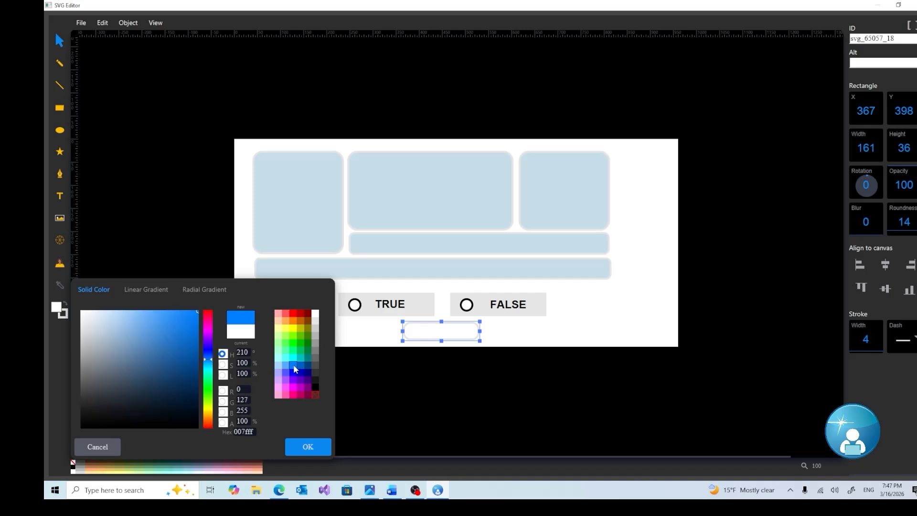
pyautogui.click(319, 449)
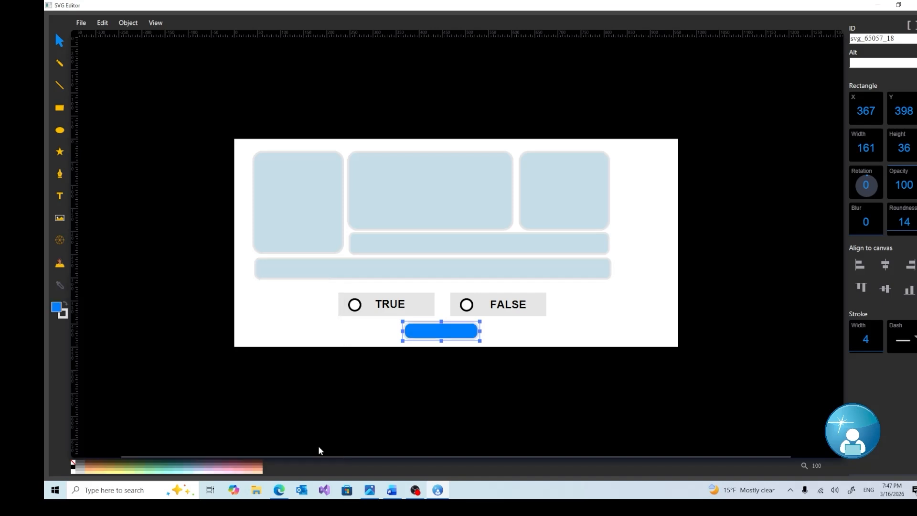
# Add a text label reading SUBMIT on the blue button and select the label.
pyautogui.click(64, 199)
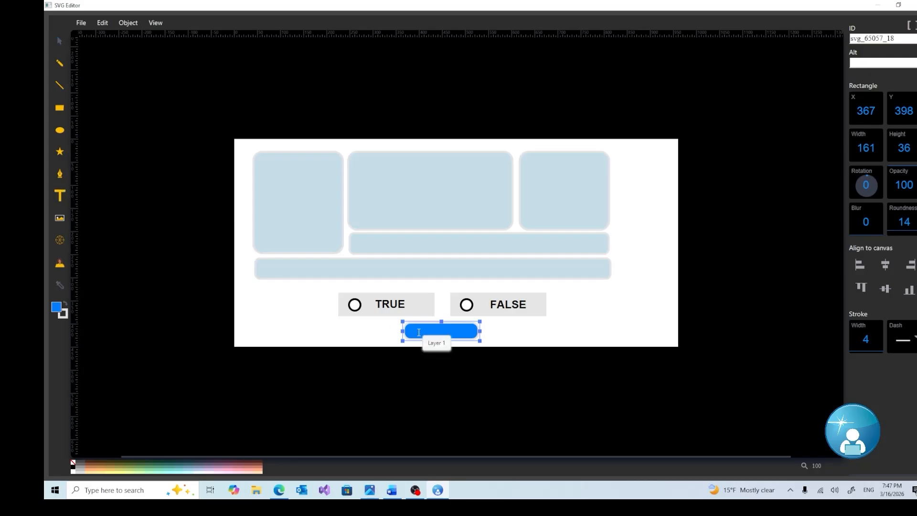
pyautogui.click(419, 332)
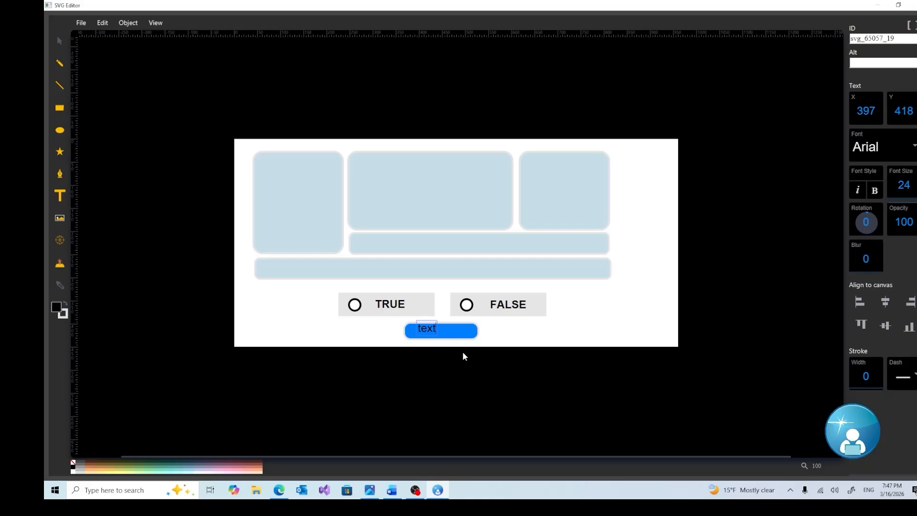
pyautogui.press('BackSpace')
pyautogui.press('BackSpace')
pyautogui.press('BackSpace')
pyautogui.press('BackSpace')
pyautogui.write('sUBM')
pyautogui.press('BackSpace')
pyautogui.press('BackSpace')
pyautogui.press('BackSpace')
pyautogui.press('BackSpace')
pyautogui.write('SUBM')
pyautogui.click(59, 40)
pyautogui.click(65, 42)
pyautogui.click(445, 327)
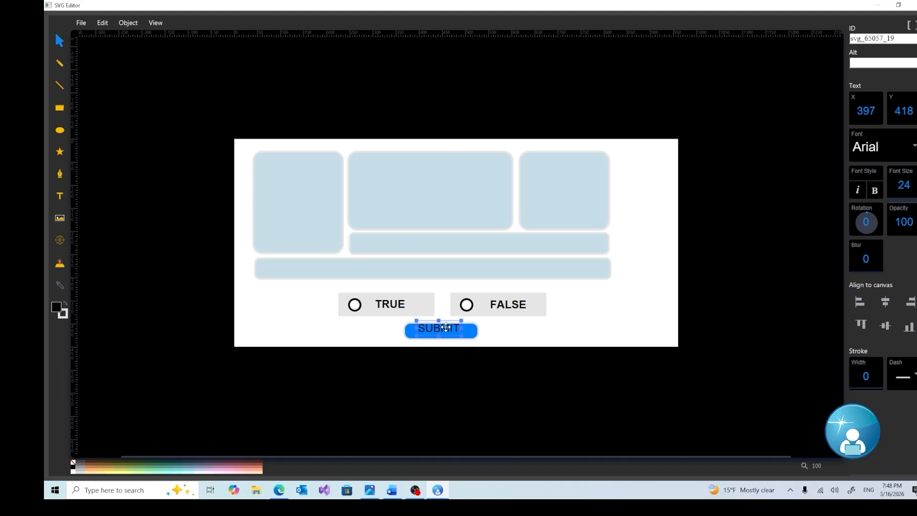
# Centre the SUBMIT label on the blue button and fill its text with white ffffff.
pyautogui.moveTo(449, 328); pyautogui.dragTo(446, 331)
pyautogui.click(59, 308)
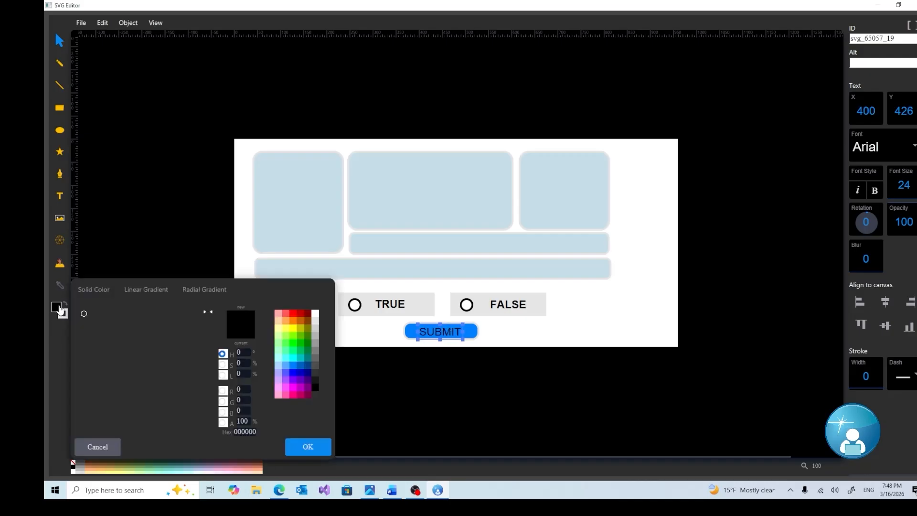
pyautogui.click(315, 313)
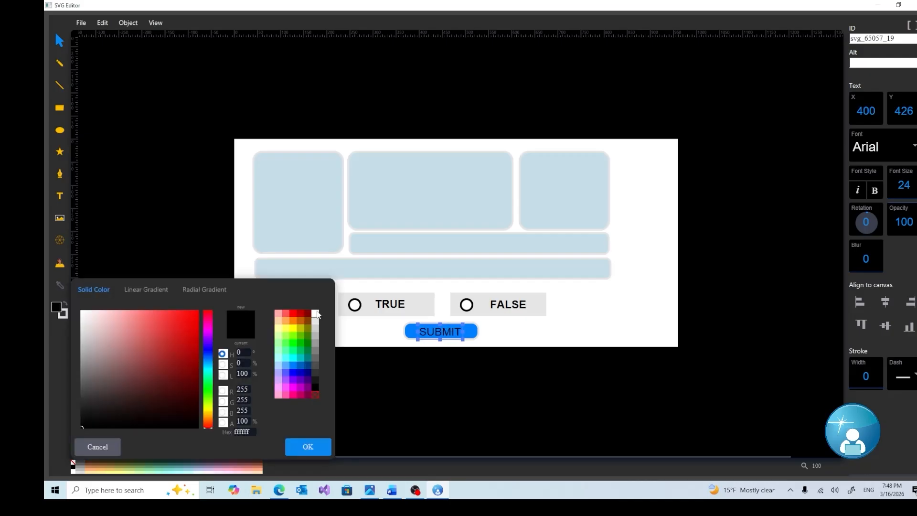
pyautogui.click(307, 447)
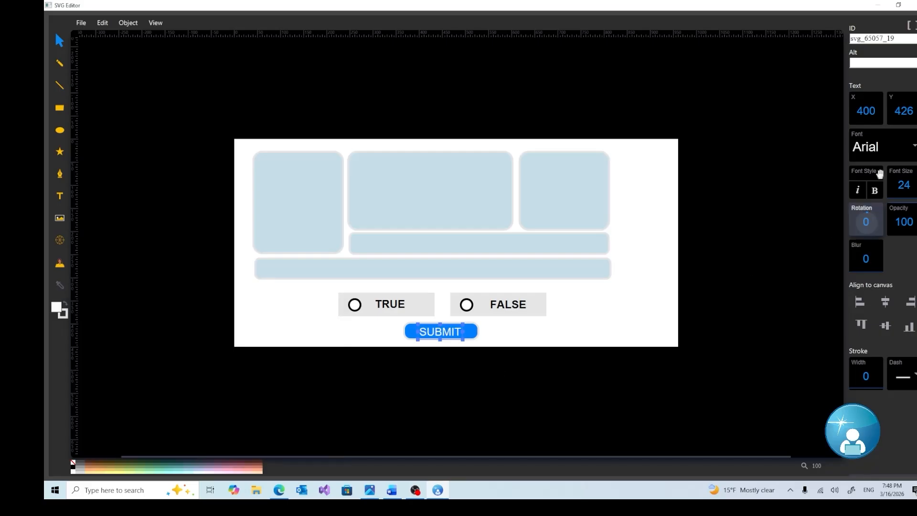
# Try bold on the white SUBMIT label and return it to regular weight.
pyautogui.click(873, 191)
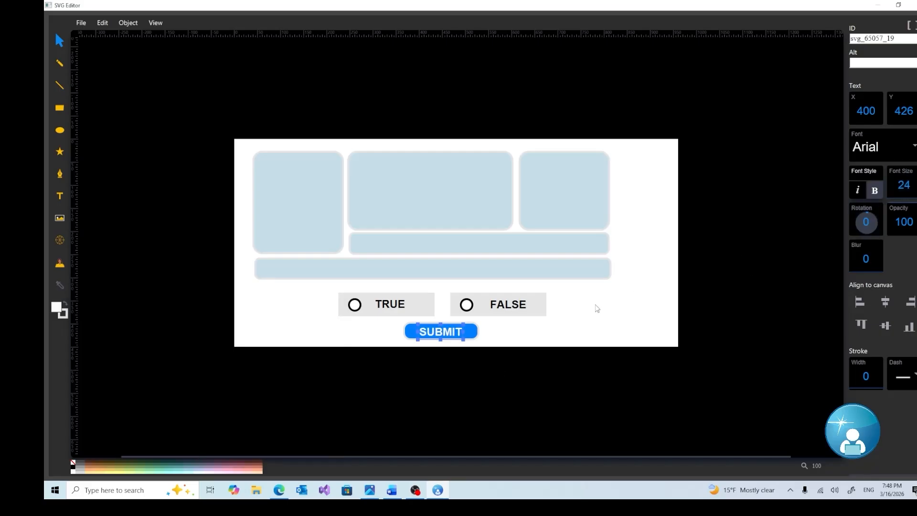
pyautogui.click(609, 315)
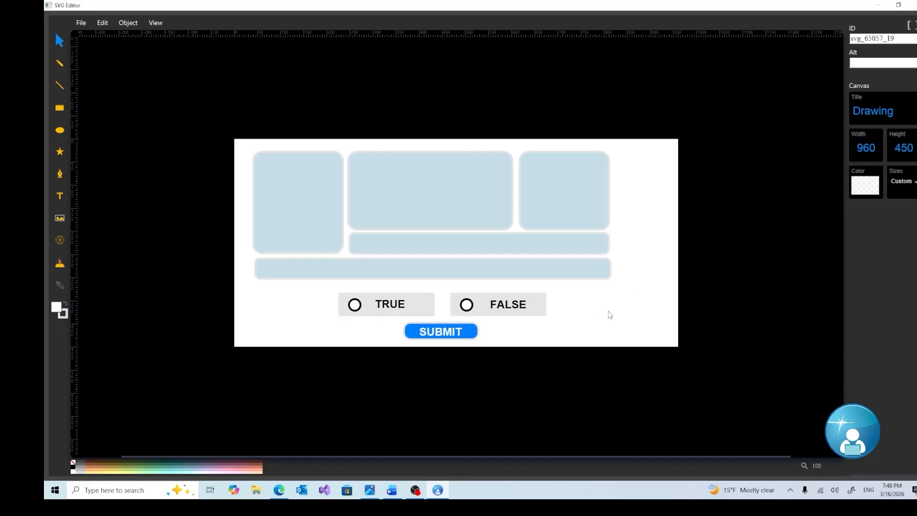
pyautogui.click(445, 336)
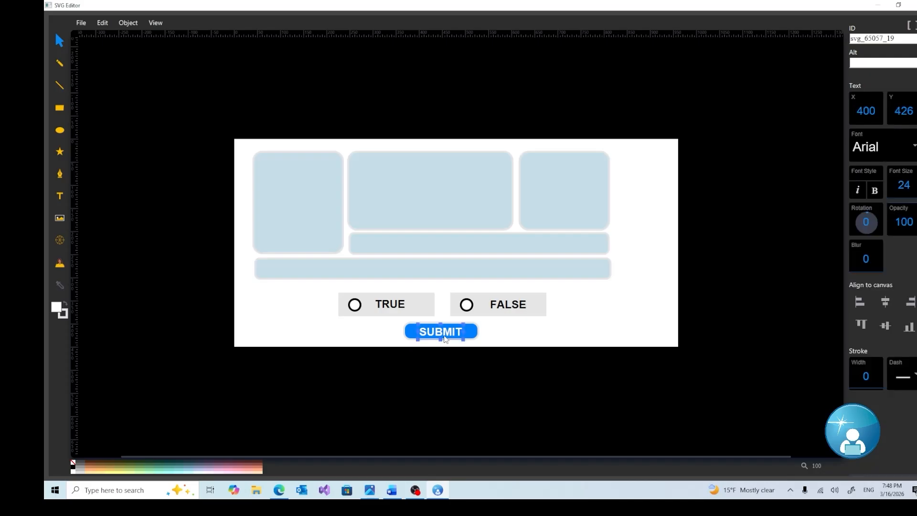
pyautogui.click(874, 190)
pyautogui.click(603, 330)
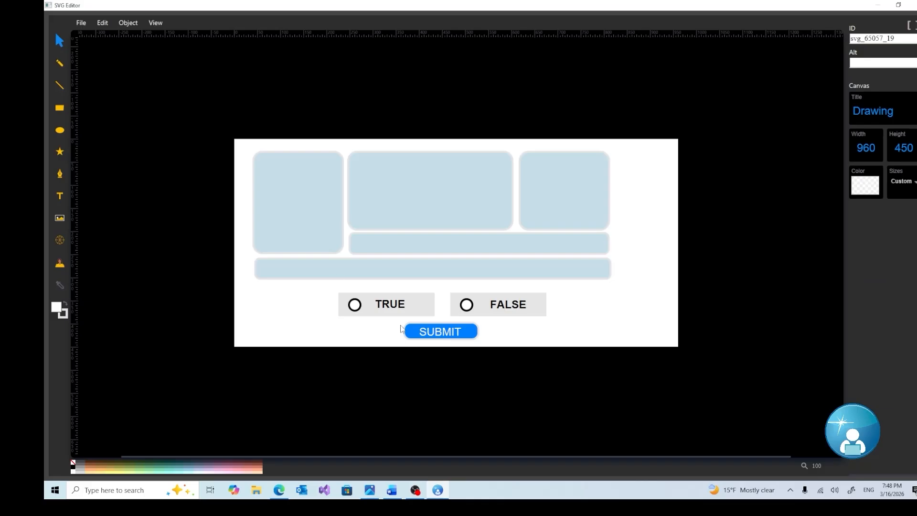
# Duplicate the blue rounded rectangle and place one of the two in the lower part of the top row's last panel.
pyautogui.moveTo(398, 323); pyautogui.dragTo(487, 344)
pyautogui.click(537, 340)
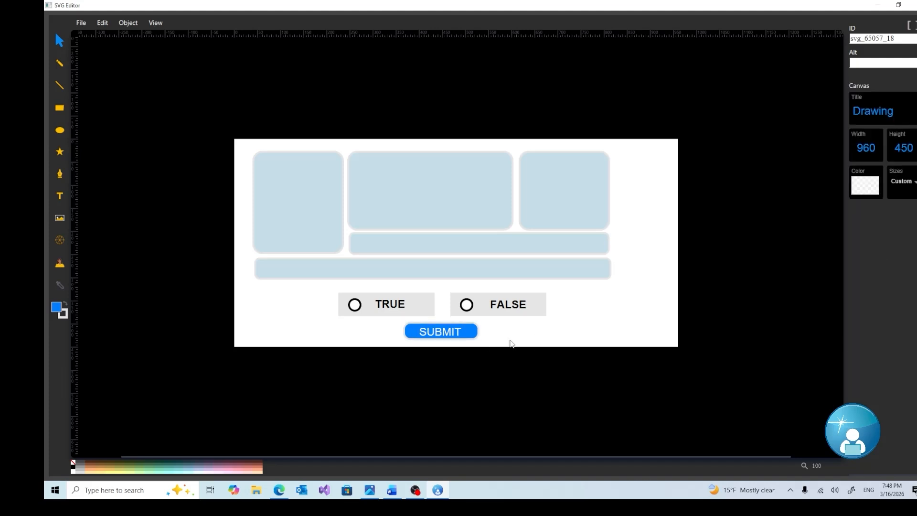
pyautogui.click(474, 335)
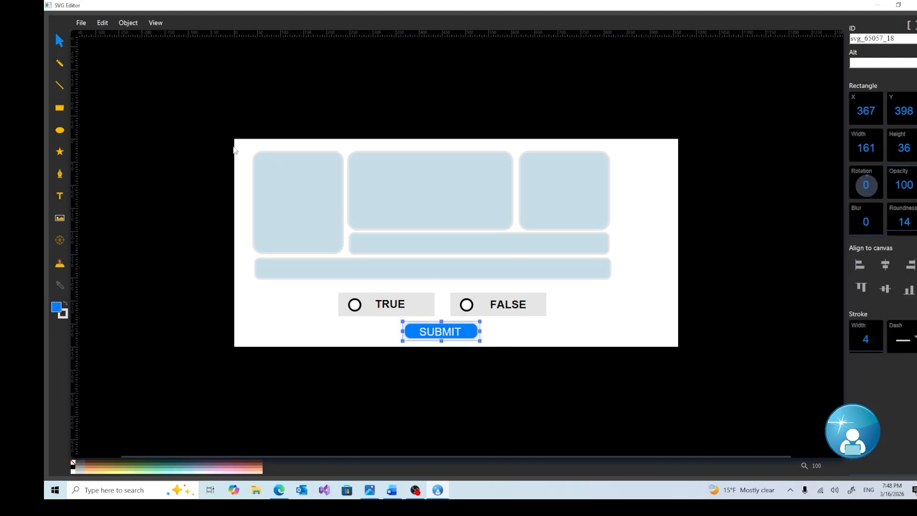
pyautogui.click(107, 28)
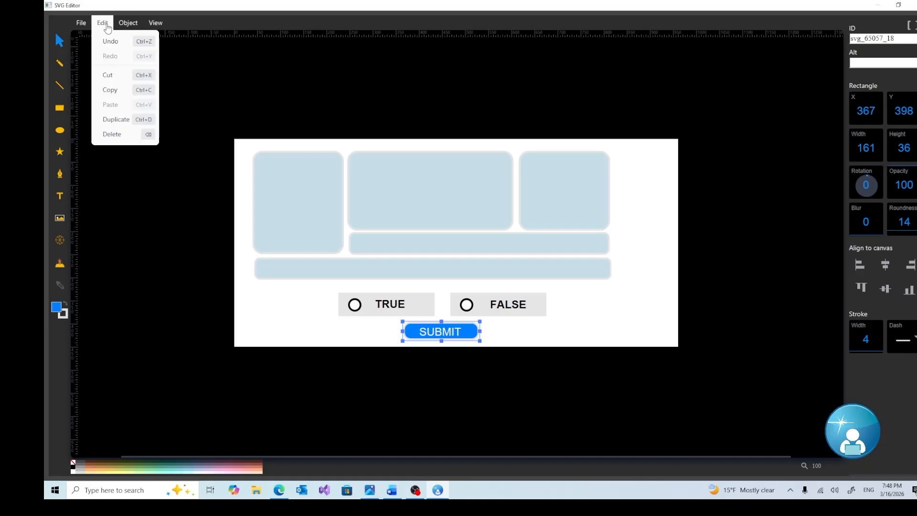
pyautogui.click(114, 123)
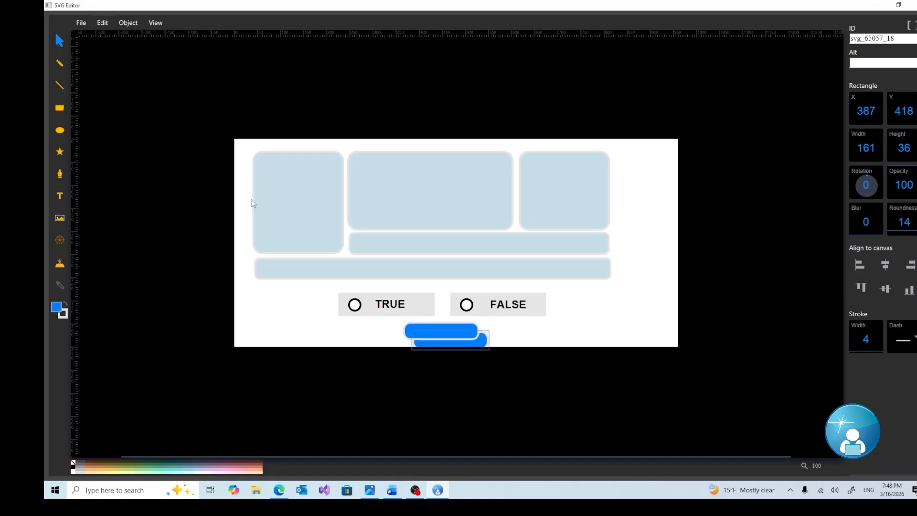
pyautogui.moveTo(589, 304); pyautogui.dragTo(596, 221)
# Pull the hidden white SUBMIT label out from under the blue rectangle and reposition the rectangle at about X 367, Y 400.
pyautogui.click(440, 336)
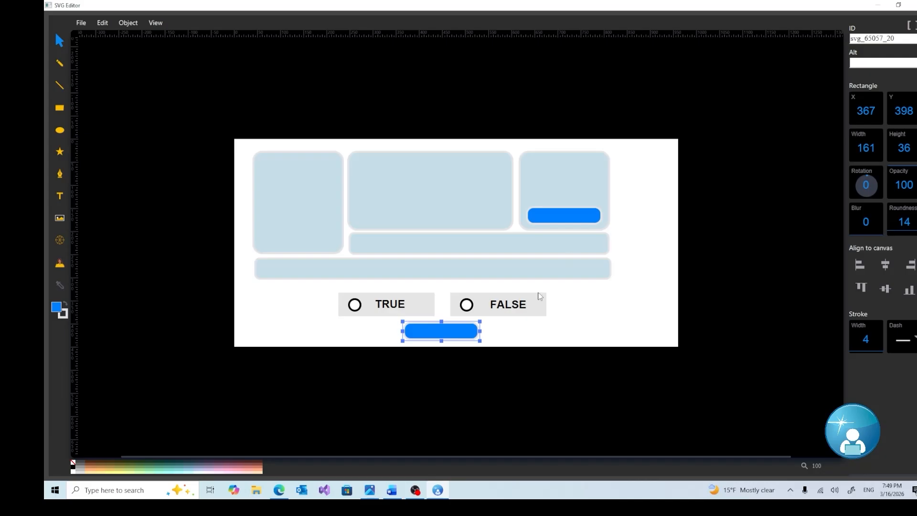
pyautogui.click(503, 338)
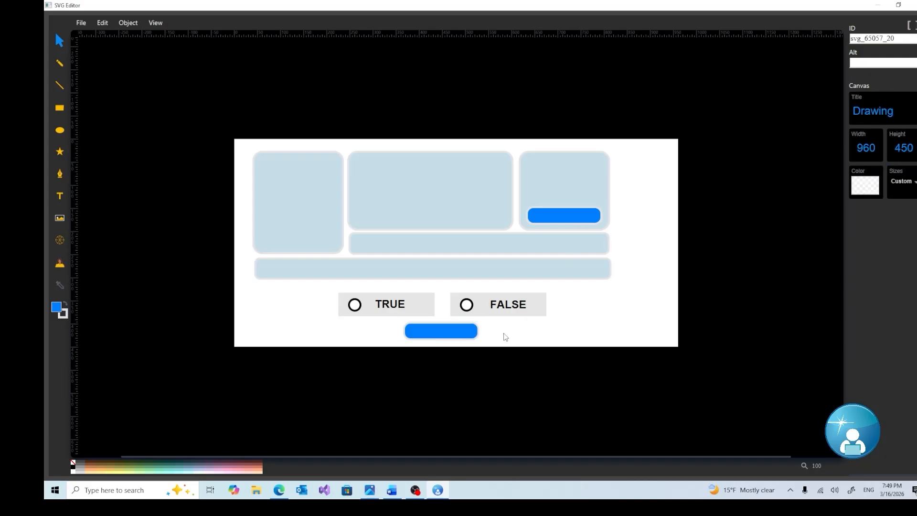
pyautogui.click(421, 338)
pyautogui.moveTo(420, 338); pyautogui.dragTo(342, 333)
pyautogui.moveTo(443, 331); pyautogui.dragTo(525, 334)
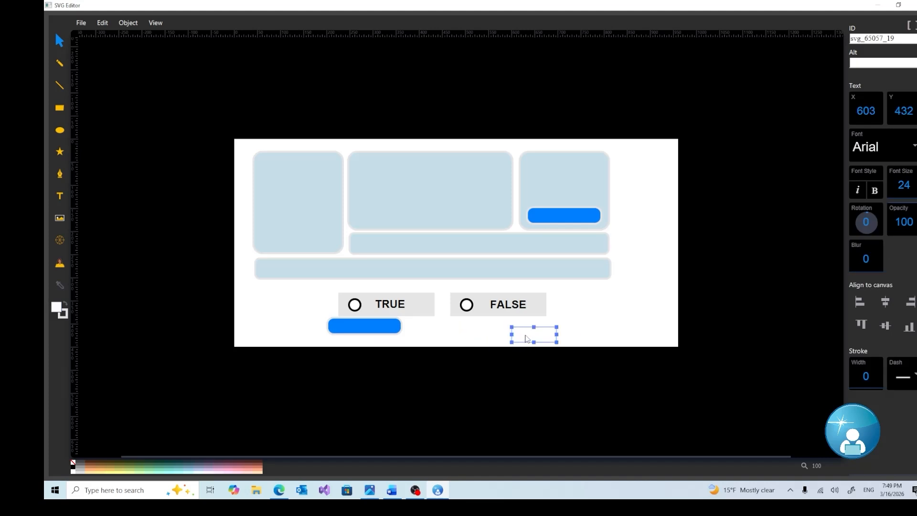
pyautogui.click(415, 348)
pyautogui.click(381, 337)
pyautogui.moveTo(396, 338); pyautogui.dragTo(435, 337)
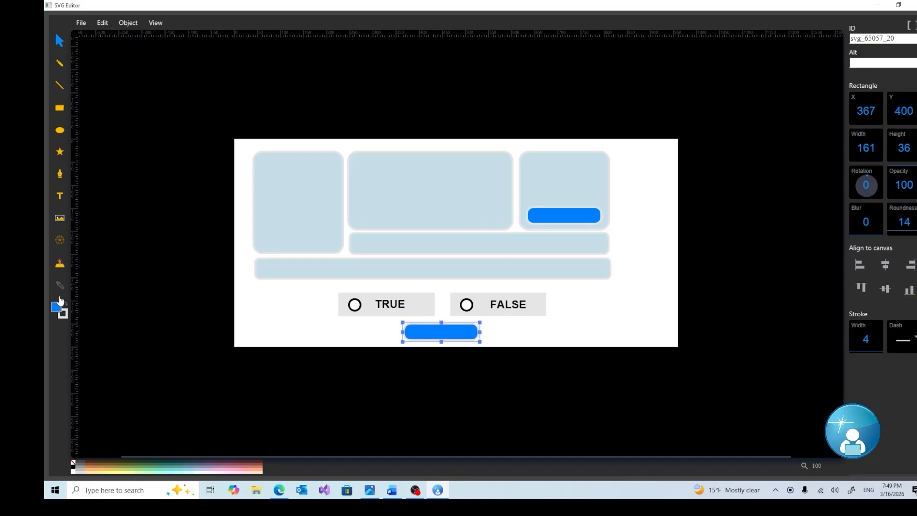
# Fill the rounded rectangle inside the top row's last panel with green 5fbf00.
pyautogui.click(562, 222)
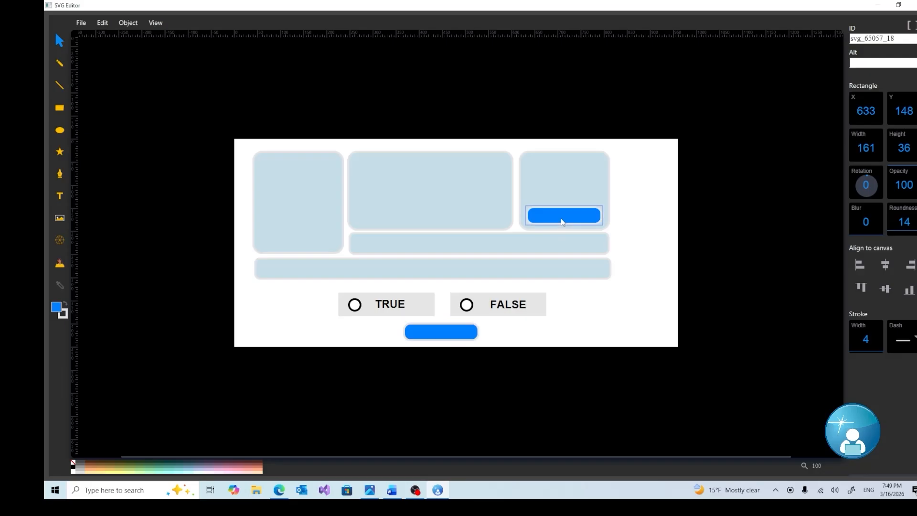
pyautogui.click(57, 307)
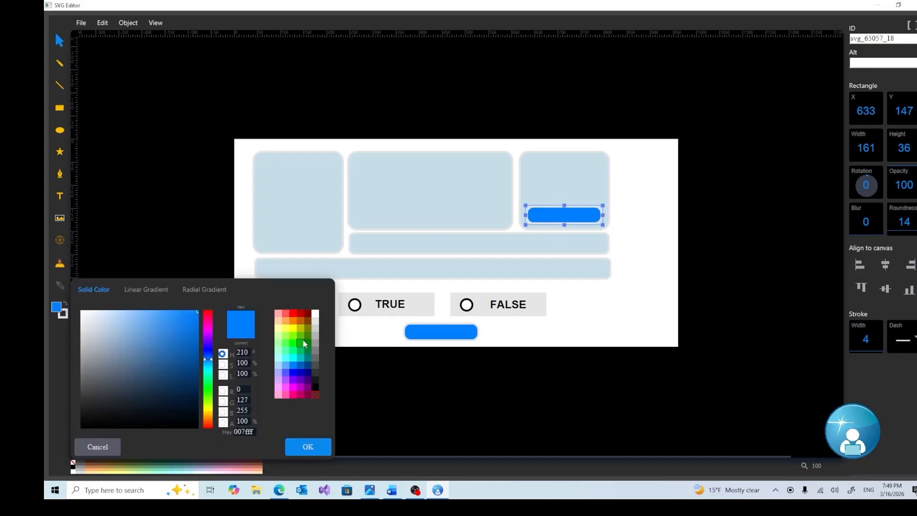
pyautogui.click(296, 336)
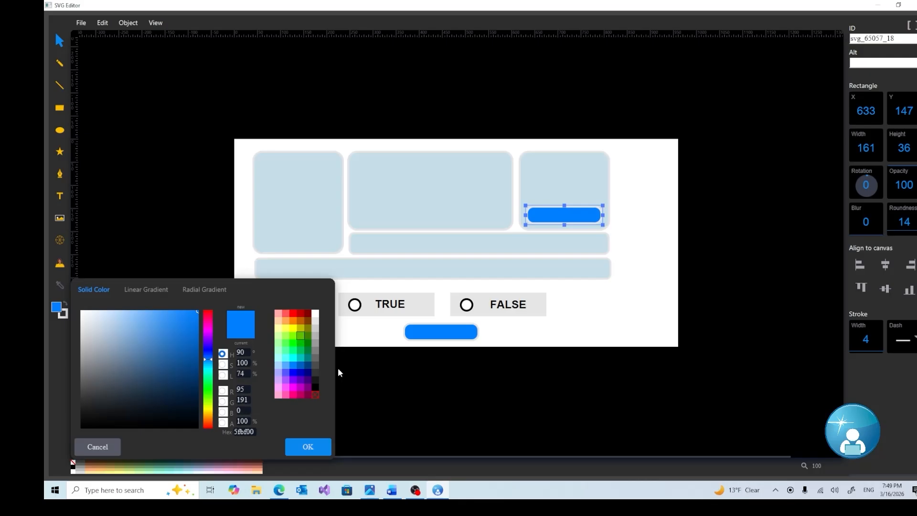
pyautogui.click(312, 448)
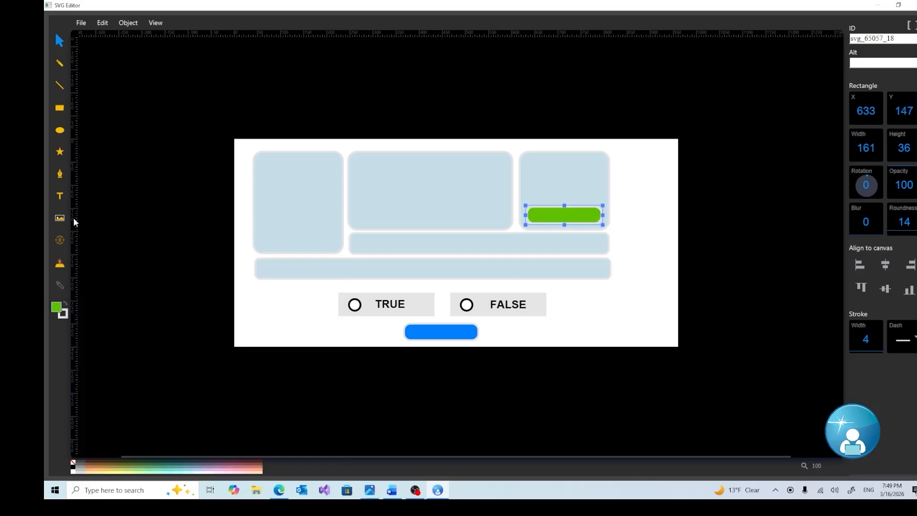
# Add a new white text label reading SUBMIT on the blue rectangle below the TRUE and FALSE options.
pyautogui.click(62, 200)
pyautogui.click(459, 354)
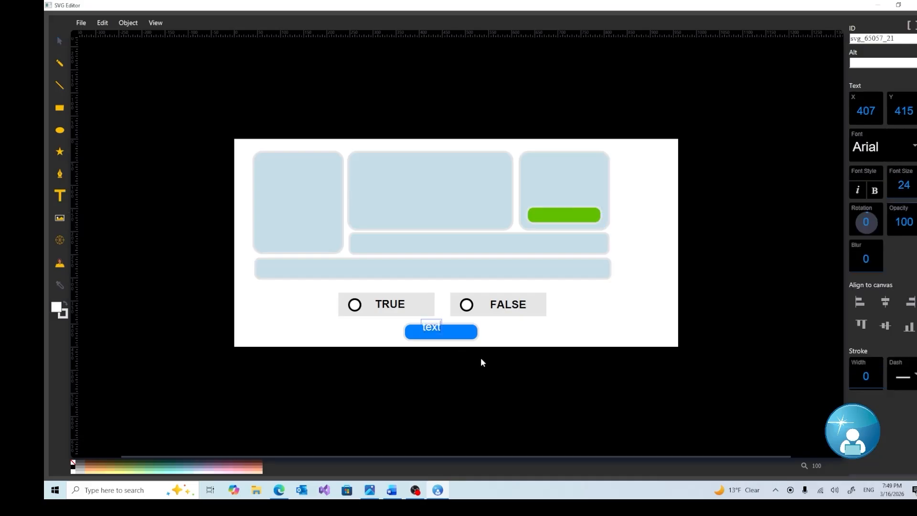
pyautogui.press('BackSpace')
pyautogui.write('SUBMIT')
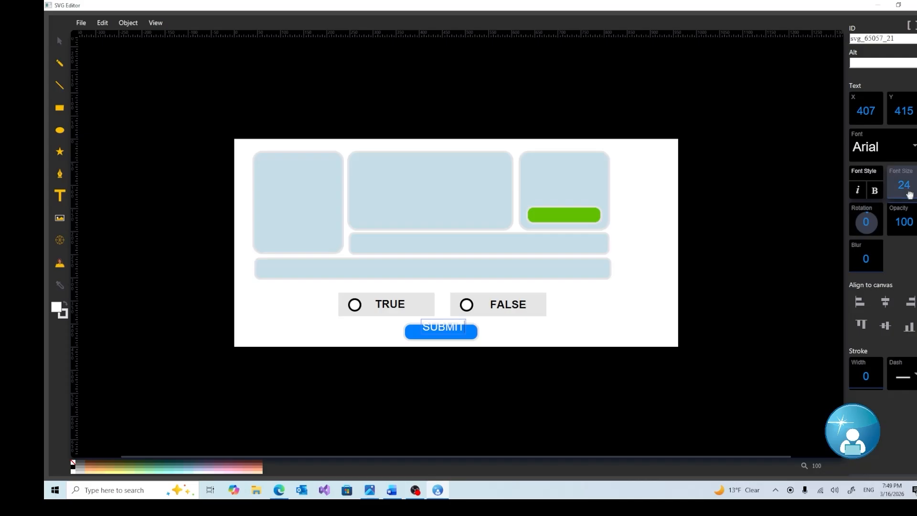
# Set the new SUBMIT label to font size 14 in bold and centre it on the blue button.
pyautogui.moveTo(909, 195); pyautogui.dragTo(908, 226)
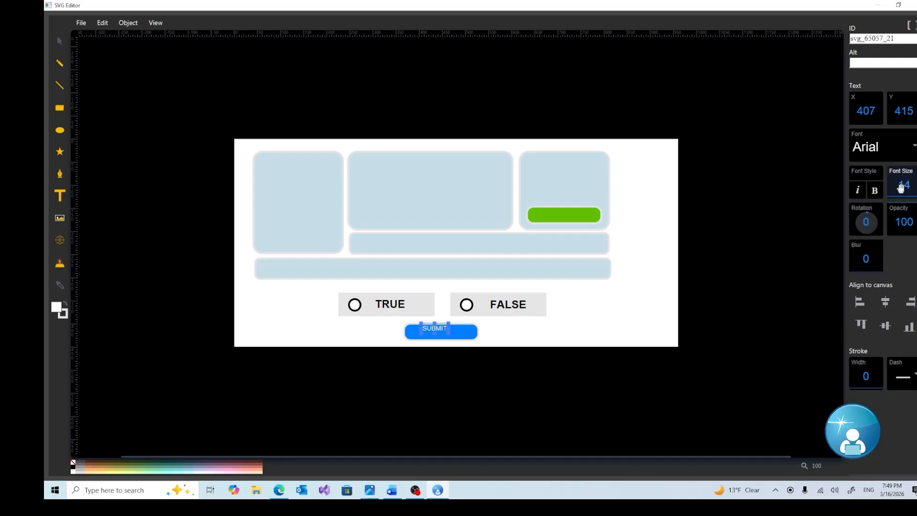
pyautogui.click(874, 190)
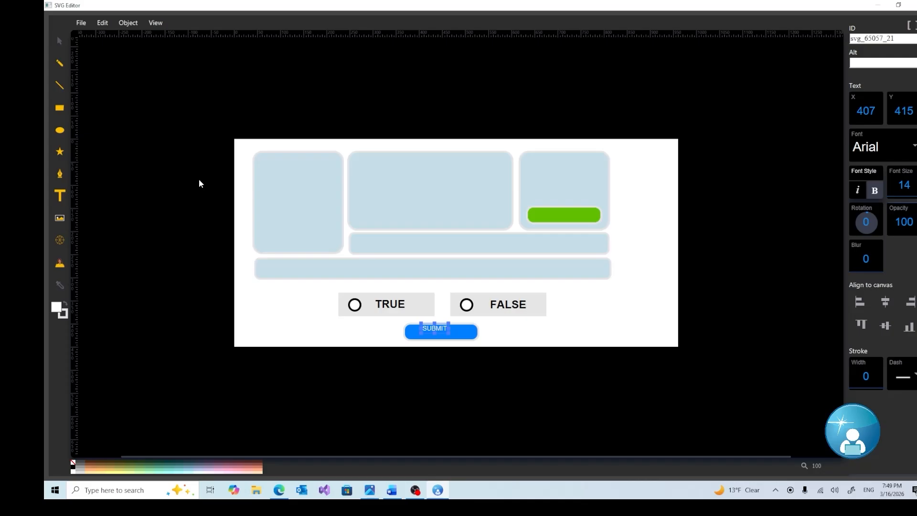
pyautogui.click(59, 41)
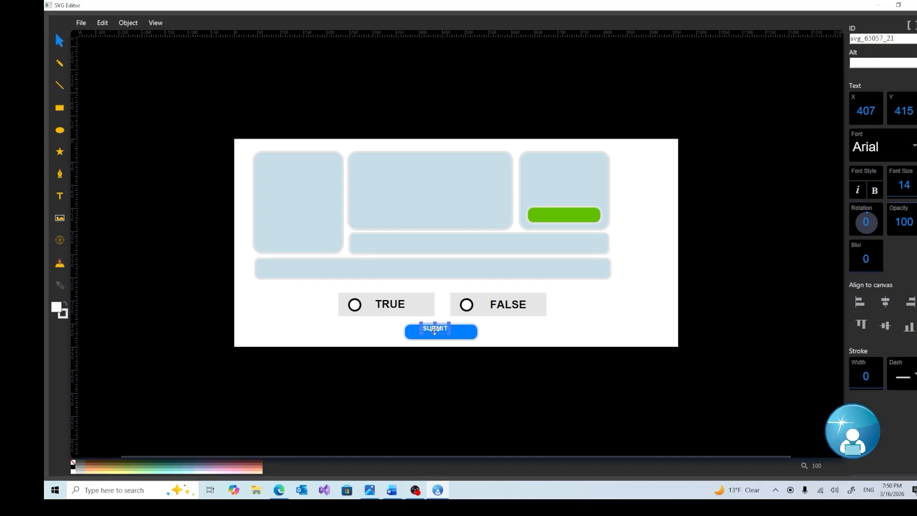
pyautogui.moveTo(434, 328); pyautogui.dragTo(441, 331)
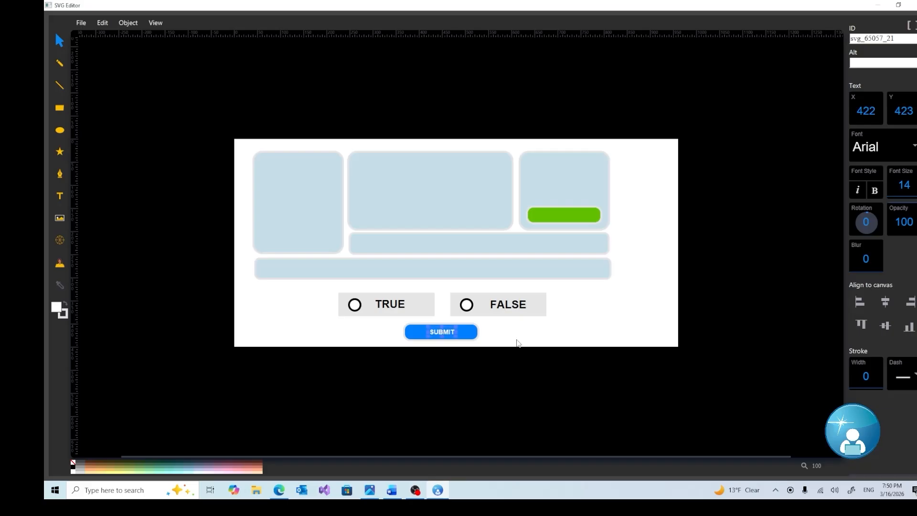
# Group the blue rounded rectangle with its SUBMIT label.
pyautogui.click(518, 341)
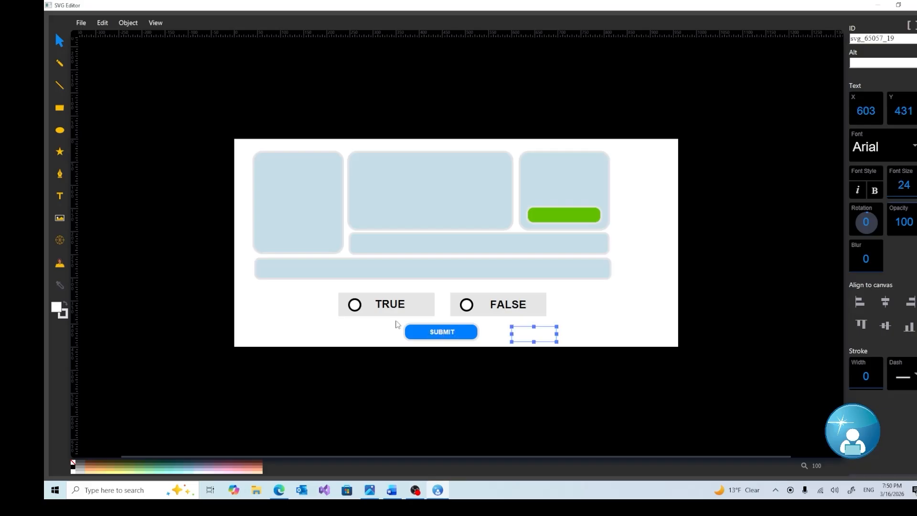
pyautogui.click(475, 344)
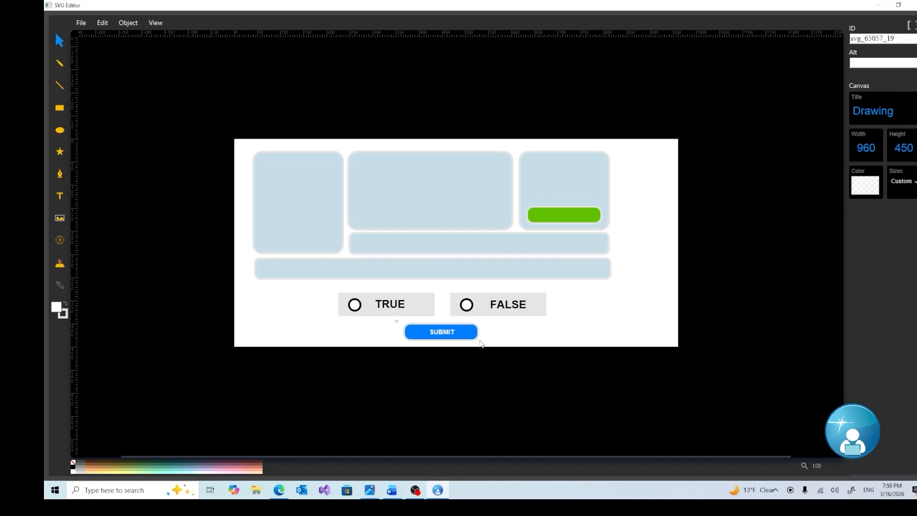
pyautogui.moveTo(396, 320); pyautogui.dragTo(481, 341)
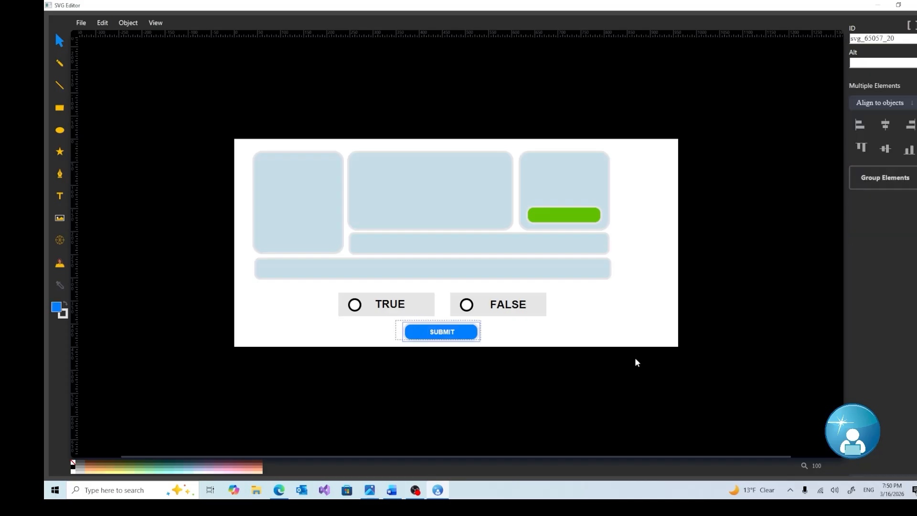
pyautogui.click(882, 184)
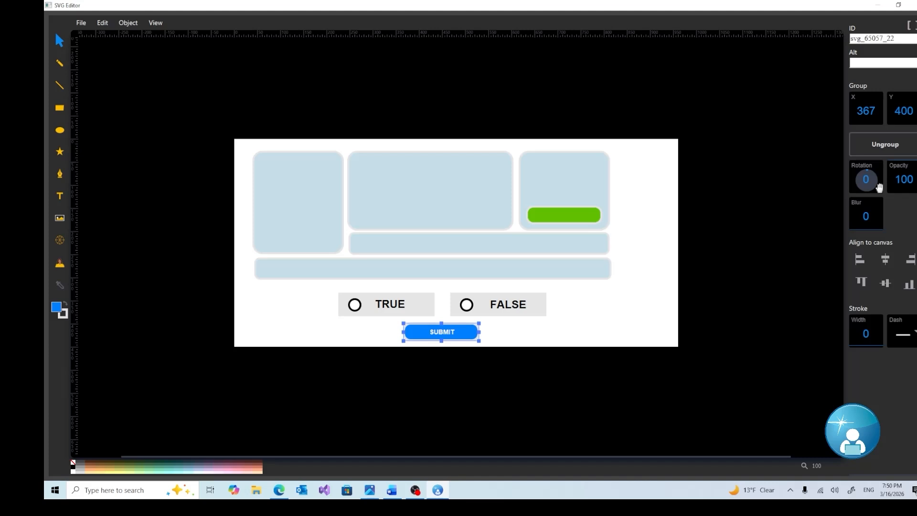
# Add a white text label reading CONTINUE on the green rounded rectangle and select the label.
pyautogui.click(60, 196)
pyautogui.click(556, 214)
pyautogui.press('BackSpace')
pyautogui.press('BackSpace')
pyautogui.press('BackSpace')
pyautogui.press('BackSpace')
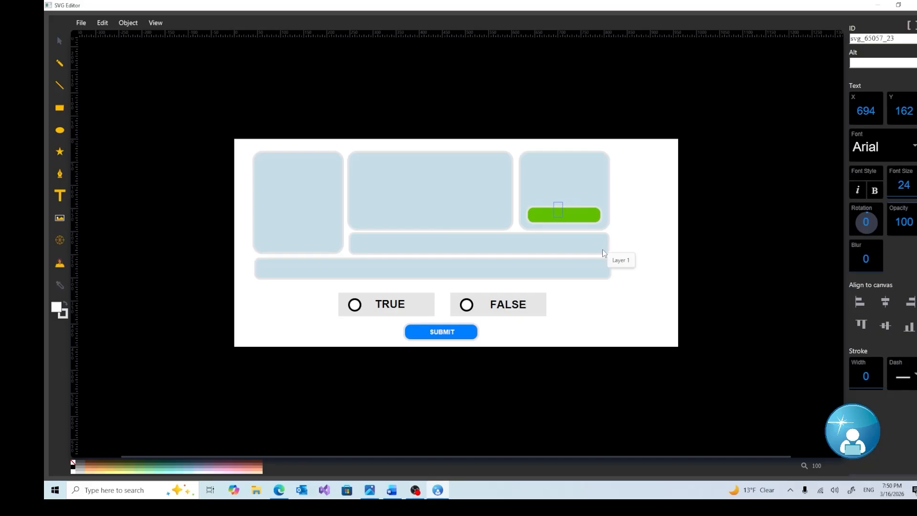
pyautogui.write('CONTINUE')
pyautogui.press('BackSpace')
pyautogui.press('BackSpace')
pyautogui.write('UE')
pyautogui.click(60, 41)
pyautogui.click(619, 215)
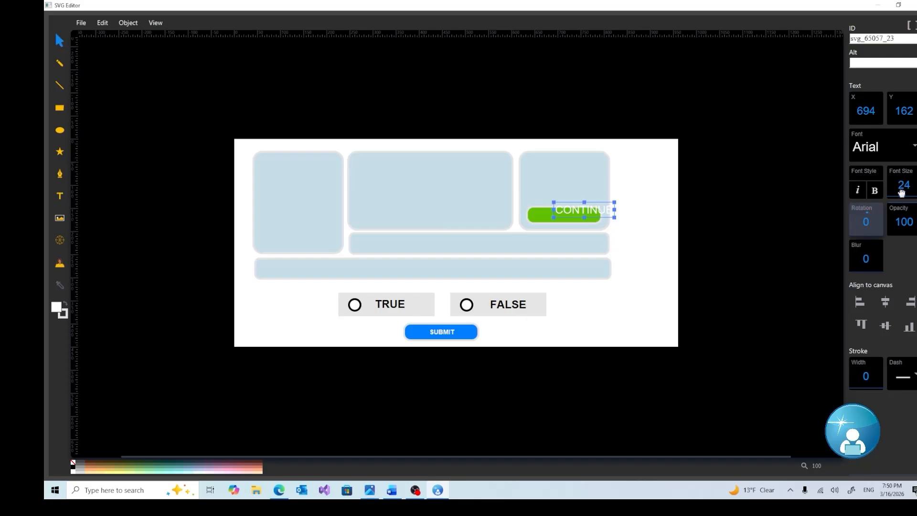
# Restyle the CONTINUE label as bold size 16 text centred on the green rectangle and group the two.
pyautogui.moveTo(902, 196); pyautogui.dragTo(901, 185)
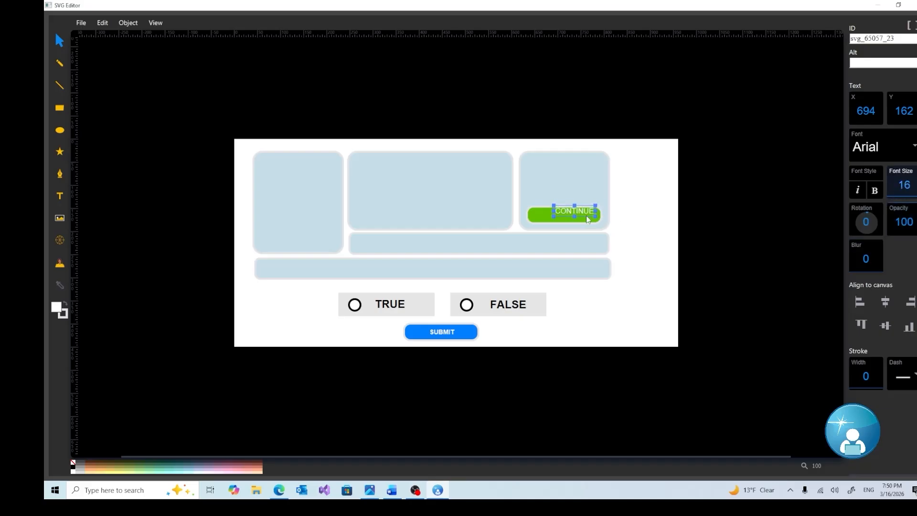
pyautogui.moveTo(581, 211); pyautogui.dragTo(573, 215)
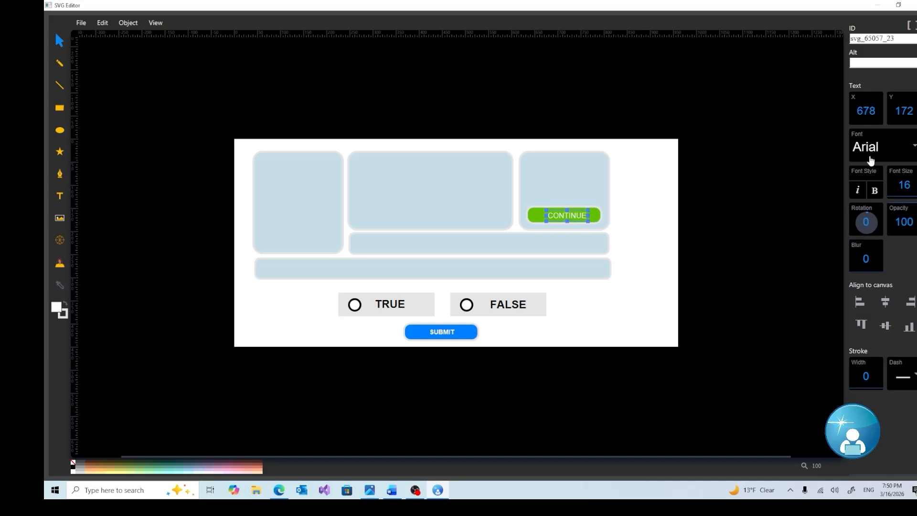
pyautogui.click(874, 191)
pyautogui.keyDown('shift'); pyautogui.click(537, 217); pyautogui.keyUp('shift')
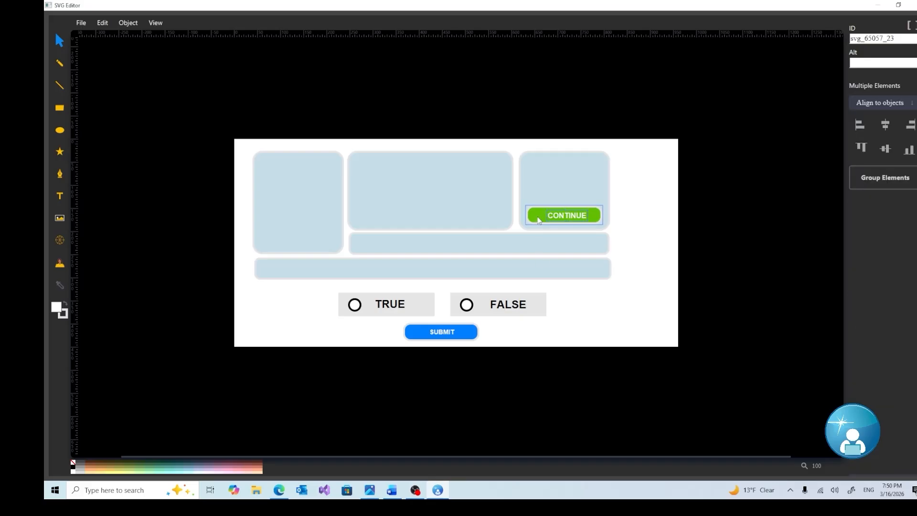
pyautogui.click(883, 181)
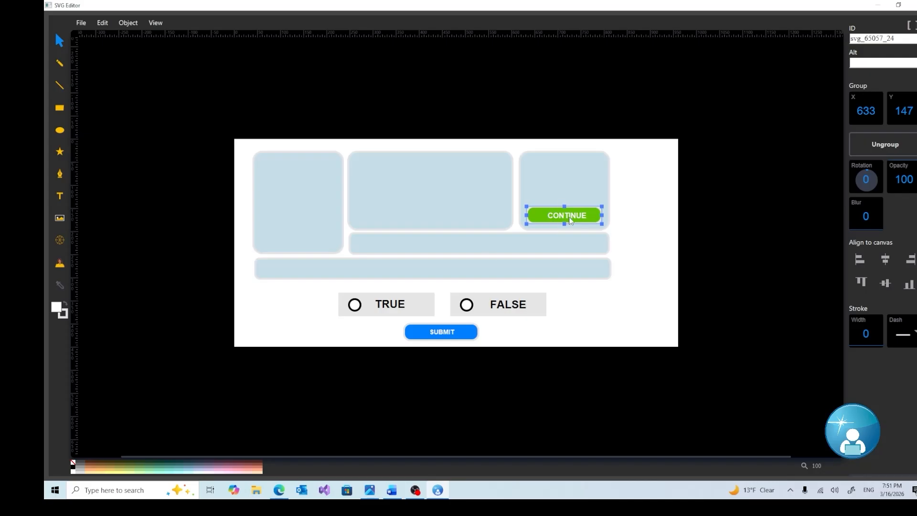
# Insert the image persona3.png onto the canvas near the light-blue panel above the long bar.
pyautogui.click(600, 325)
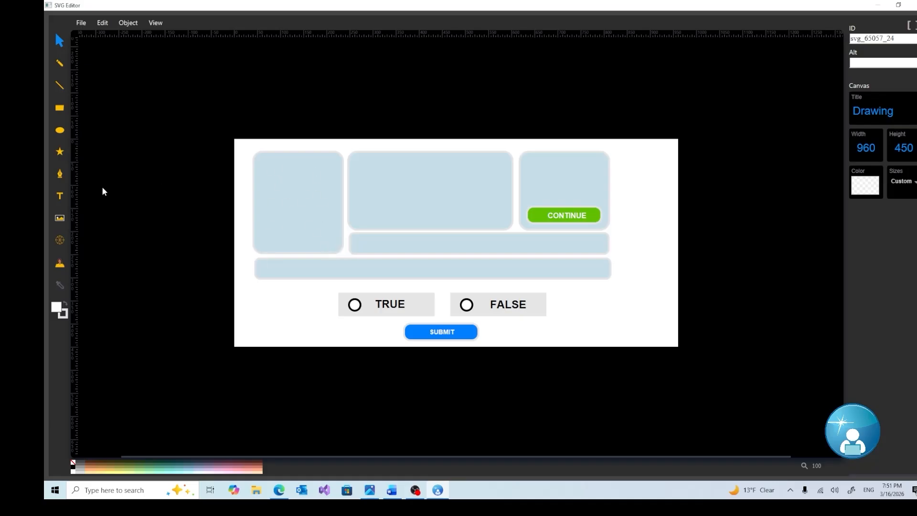
pyautogui.click(60, 220)
pyautogui.click(278, 190)
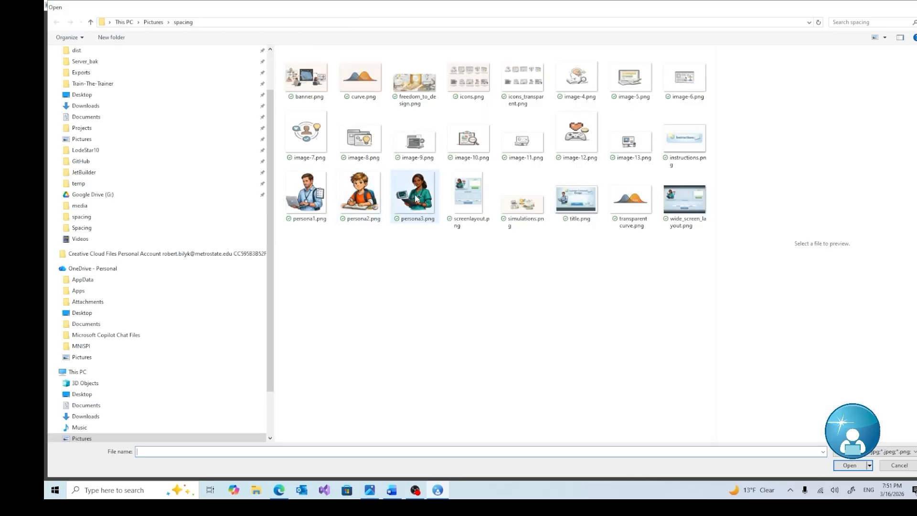
pyautogui.click(416, 198)
pyautogui.click(848, 464)
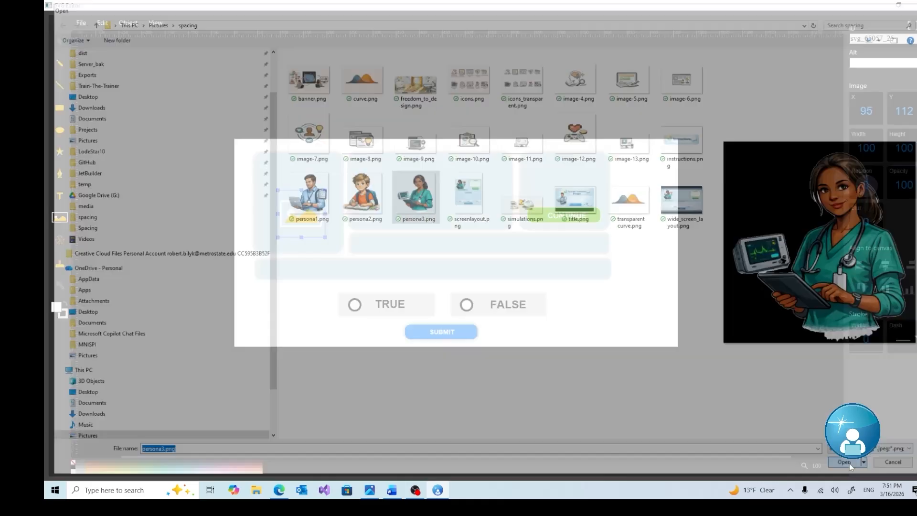
pyautogui.click(292, 303)
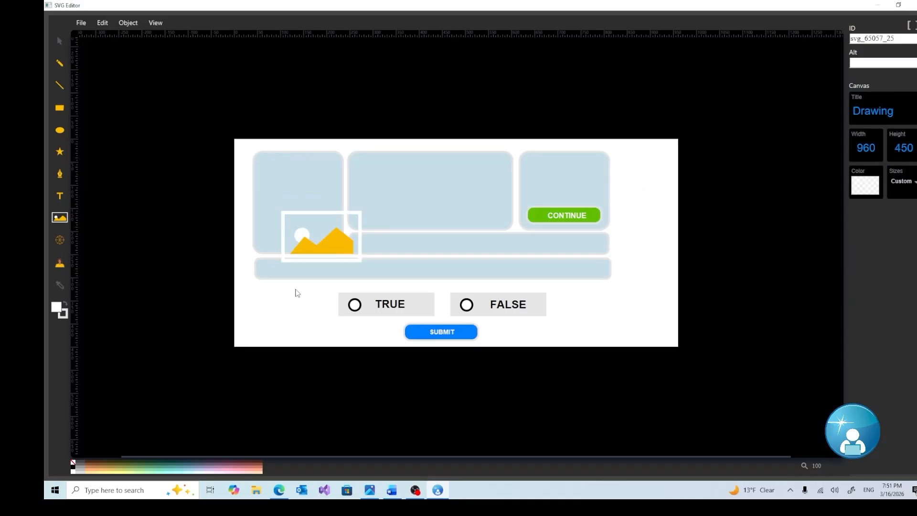
pyautogui.click(312, 215)
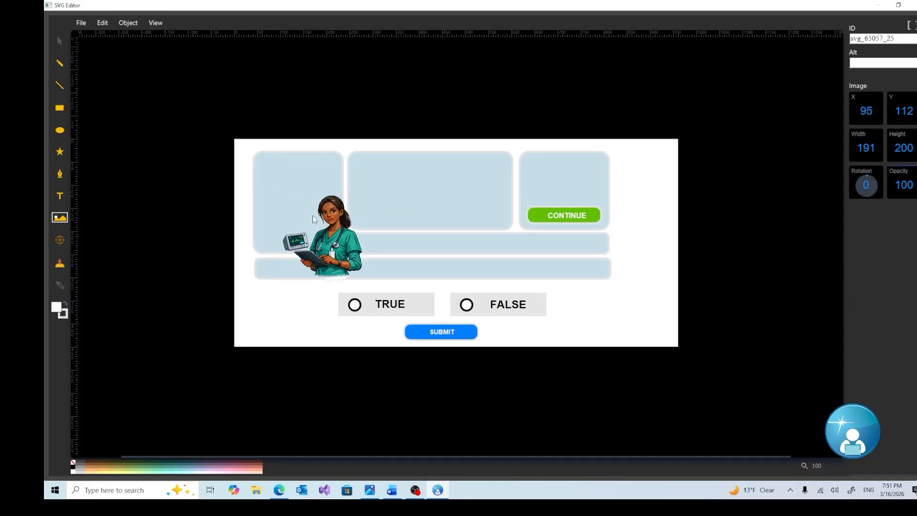
# Move the nurse image onto the tall light-blue panel and fine-tune its position to X 38, Y 43.
pyautogui.moveTo(313, 216)
pyautogui.mouseDown()
pyautogui.moveTo(271, 152)
pyautogui.moveTo(307, 215)
pyautogui.mouseUp()
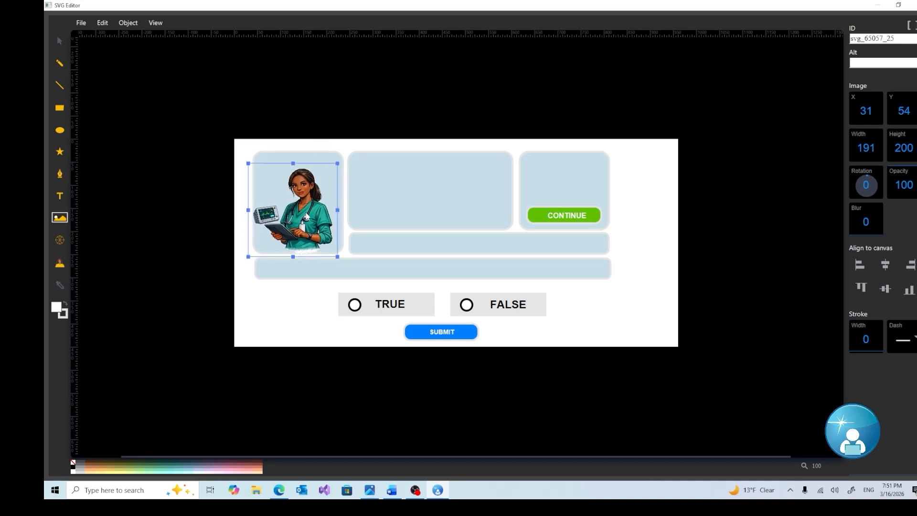
pyautogui.press('Up')
pyautogui.press('Up')
pyautogui.press('Up')
pyautogui.press('Up')
pyautogui.press('Up')
pyautogui.press('Up')
pyautogui.press('Up')
pyautogui.press('Up')
pyautogui.press('Up')
pyautogui.press('Up')
pyautogui.press('Up')
pyautogui.press('Right')
pyautogui.press('Right')
pyautogui.press('Right')
pyautogui.press('Right')
pyautogui.press('Right')
pyautogui.press('Right')
pyautogui.press('Right')
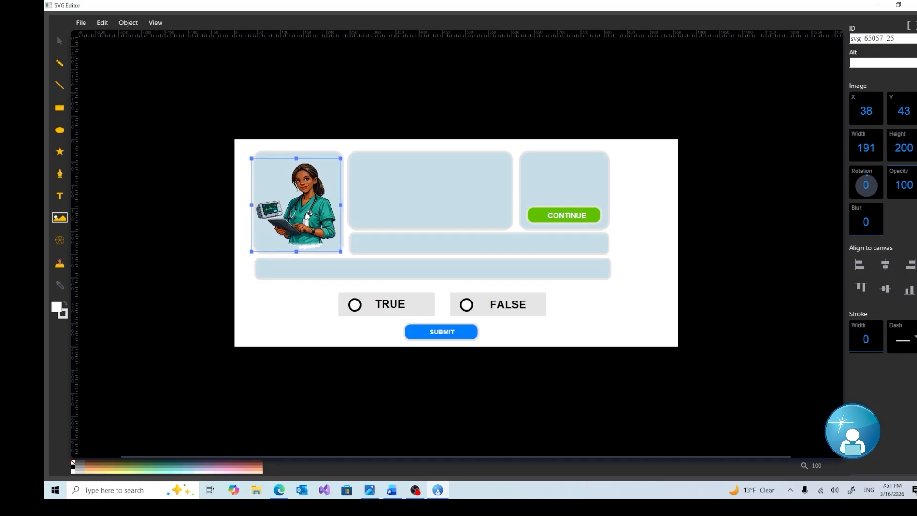
# Add a placeholder text in the large middle panel and set its fill colour to black (000000).
pyautogui.click(60, 195)
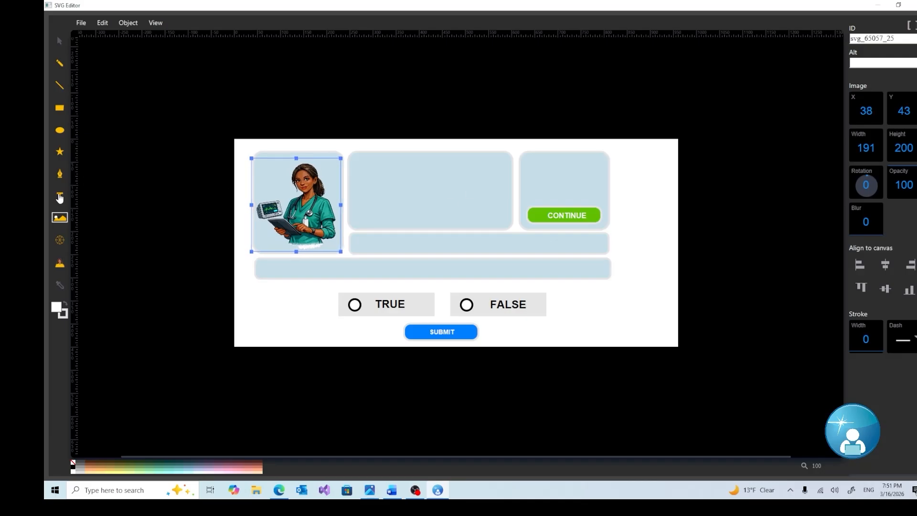
pyautogui.click(363, 163)
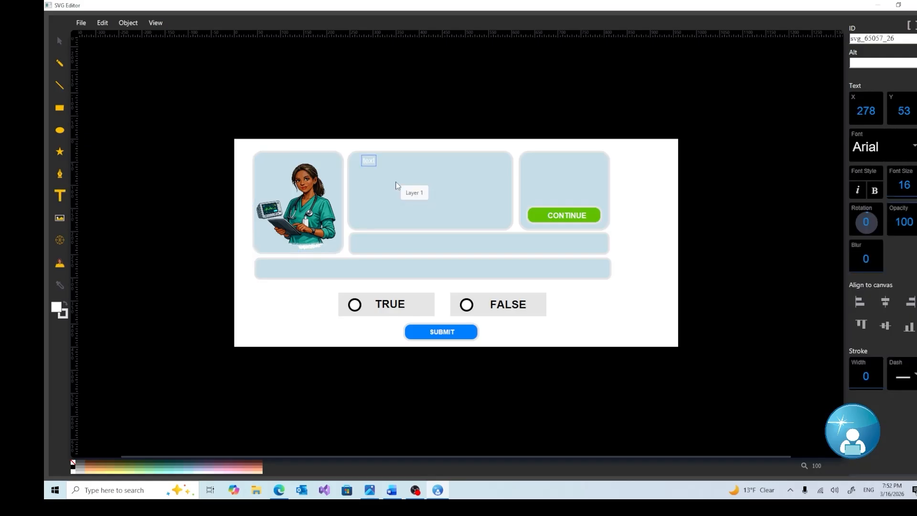
pyautogui.click(60, 41)
pyautogui.press('Escape')
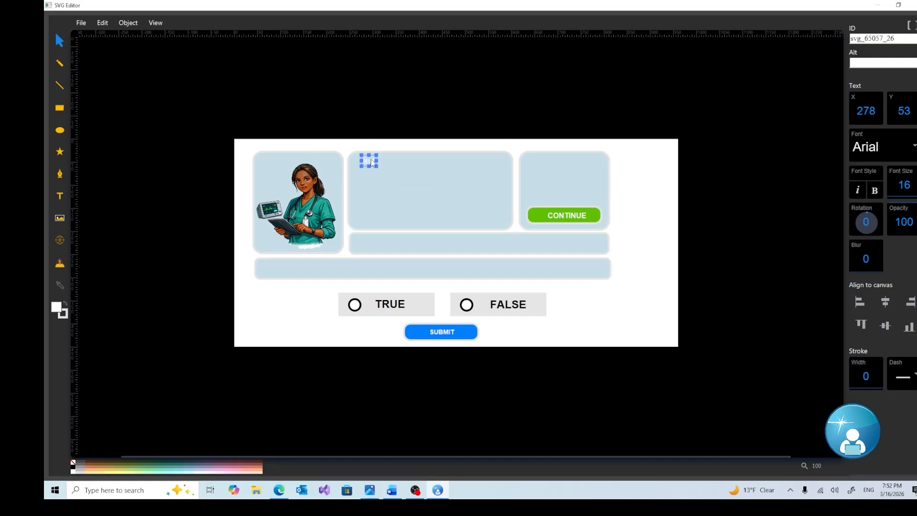
pyautogui.click(58, 307)
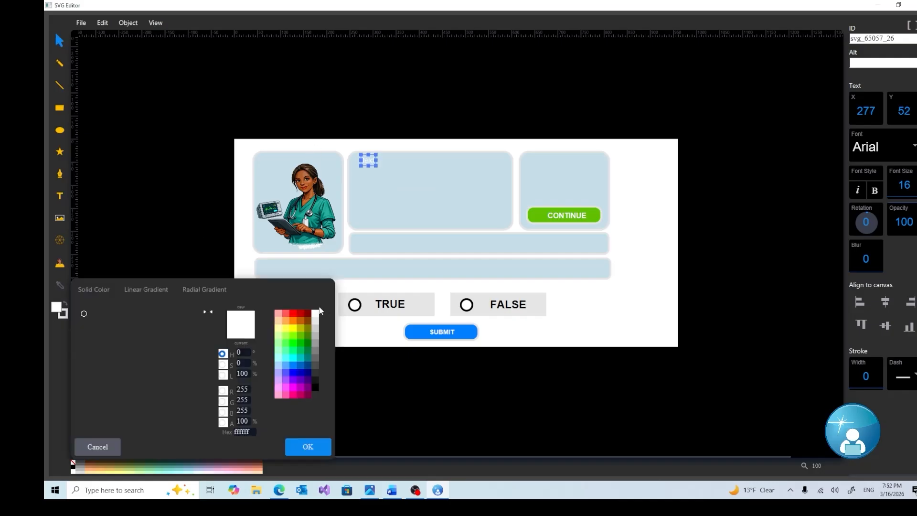
pyautogui.click(316, 386)
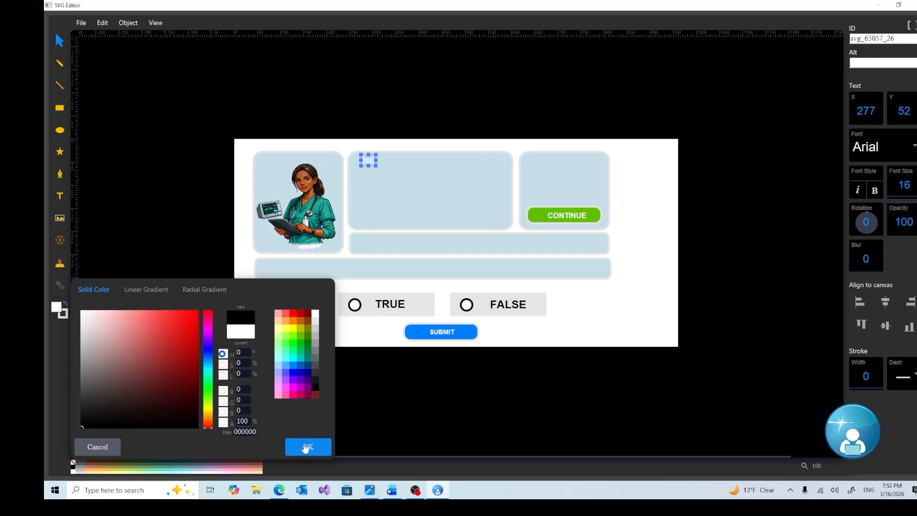
pyautogui.click(305, 443)
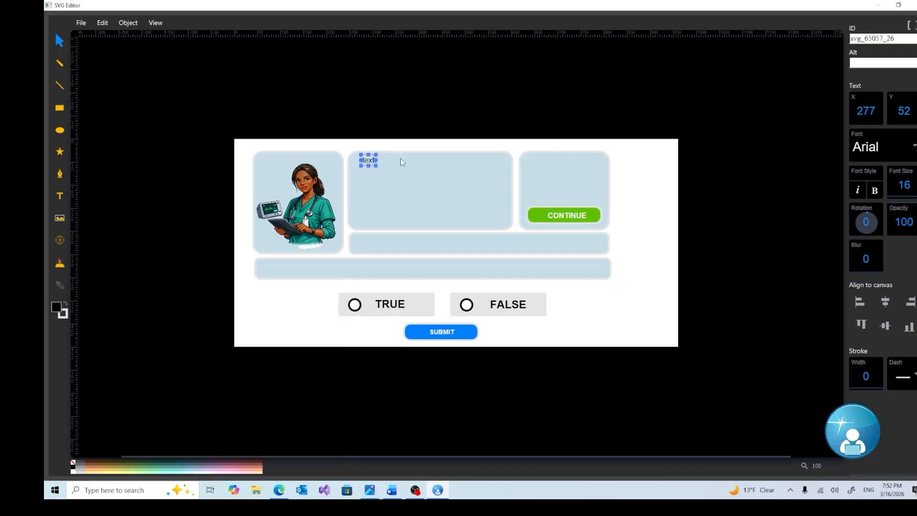
# Make the placeholder text in the large middle panel bold and delete it.
pyautogui.click(874, 192)
pyautogui.doubleClick(368, 162)
pyautogui.press('Delete')
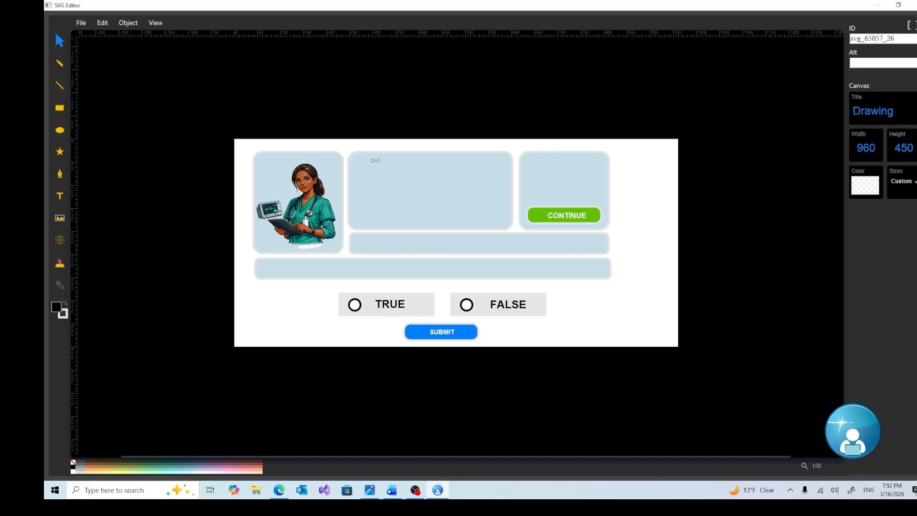
# Add a bold heading reading People Characteristics at X 279, Y 57 in the large middle panel.
pyautogui.click(67, 201)
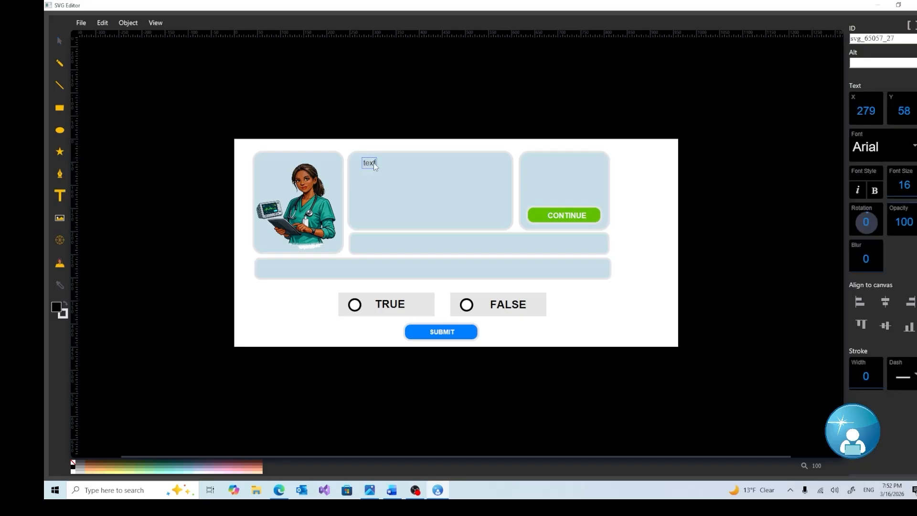
pyautogui.doubleClick(374, 162)
pyautogui.click(375, 164)
pyautogui.write('le Characteristics')
pyautogui.click(58, 43)
pyautogui.click(376, 161)
pyautogui.click(876, 193)
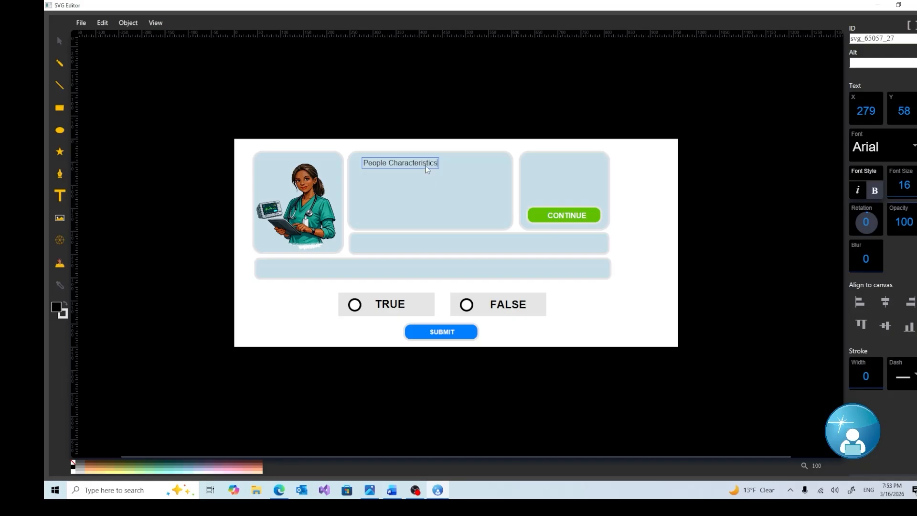
pyautogui.click(400, 165)
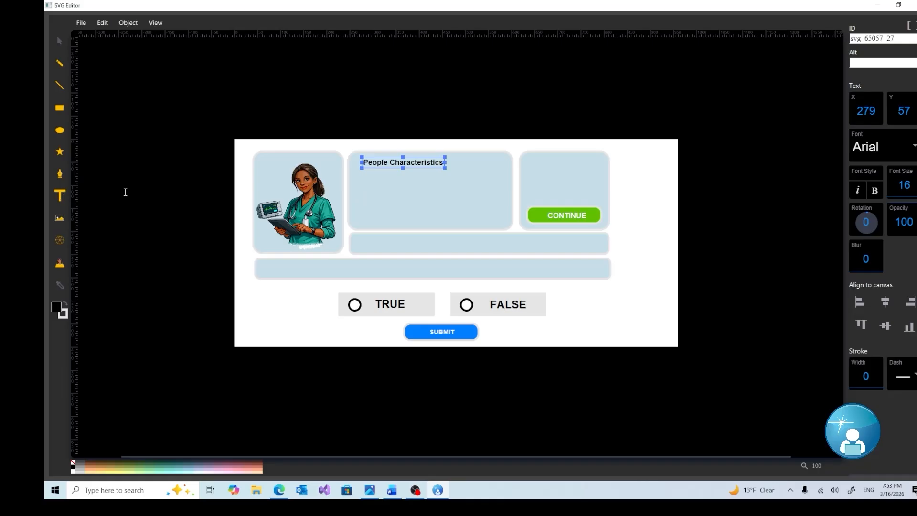
# Add a regular-weight placeholder text reading text below the People Characteristics heading, placed at X 282, Y 87.
pyautogui.click(362, 180)
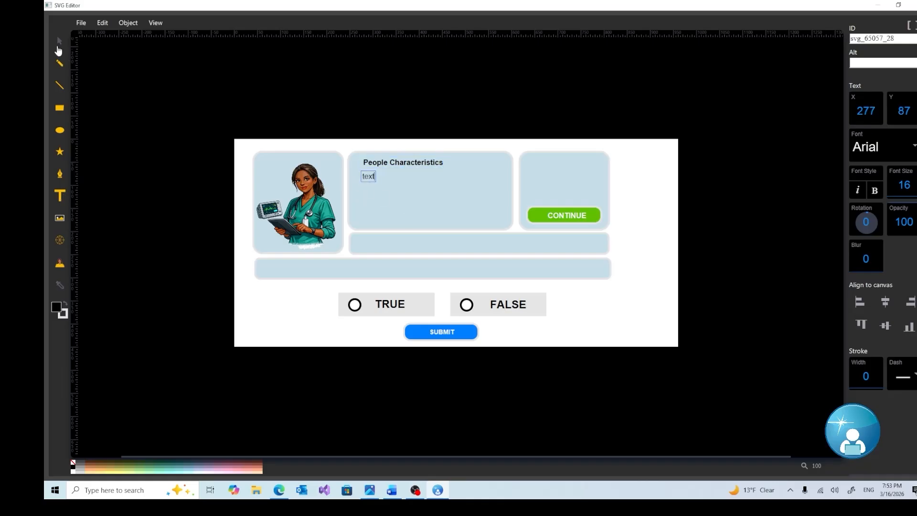
pyautogui.click(367, 171)
pyautogui.moveTo(368, 176); pyautogui.dragTo(371, 176)
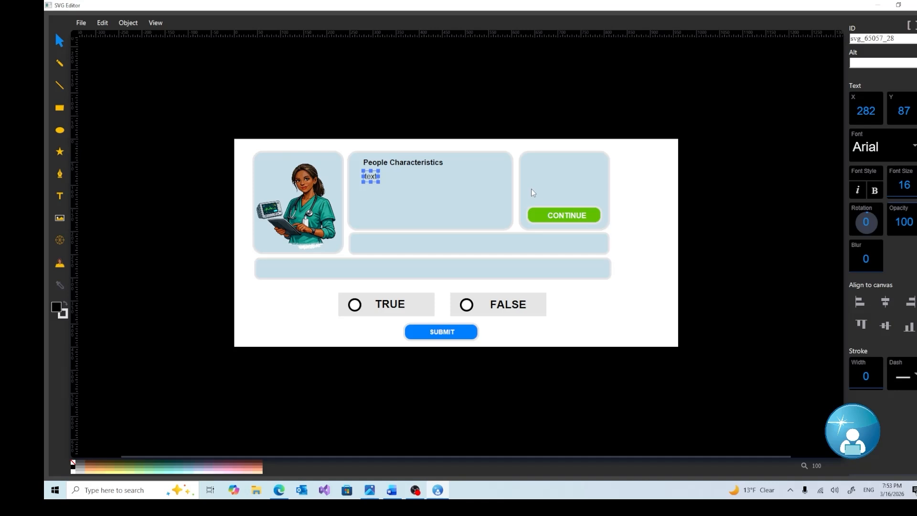
# Draw a rectangle about 156 by 20 near the top of the CONTINUE button's panel and fill it light green (aaff56).
pyautogui.click(59, 108)
pyautogui.moveTo(528, 159); pyautogui.dragTo(600, 169)
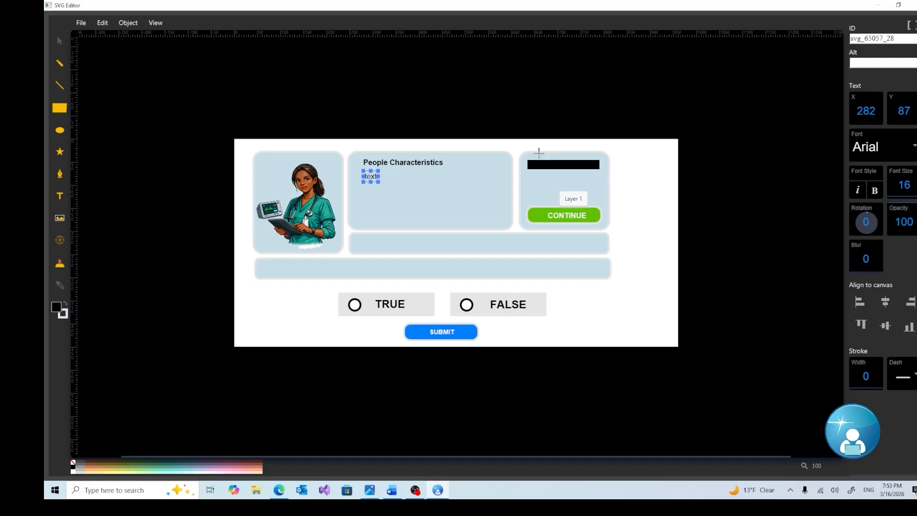
pyautogui.click(59, 42)
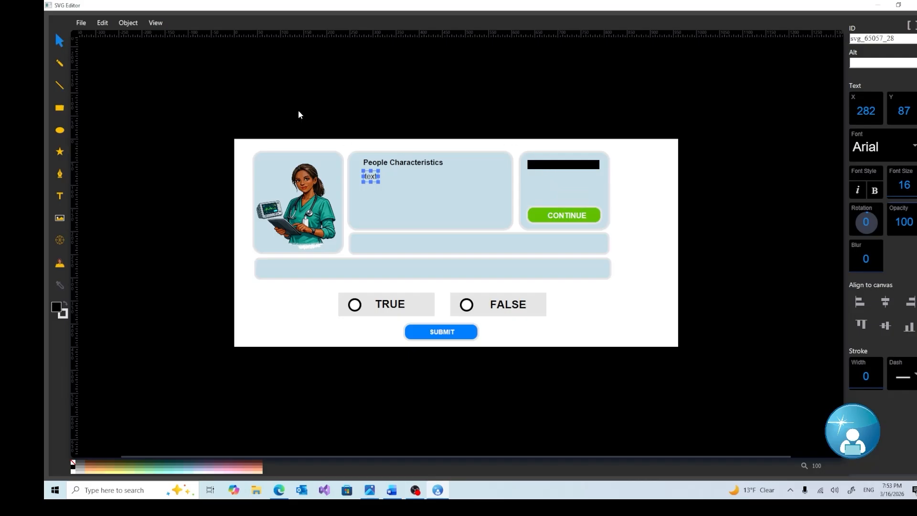
pyautogui.click(564, 164)
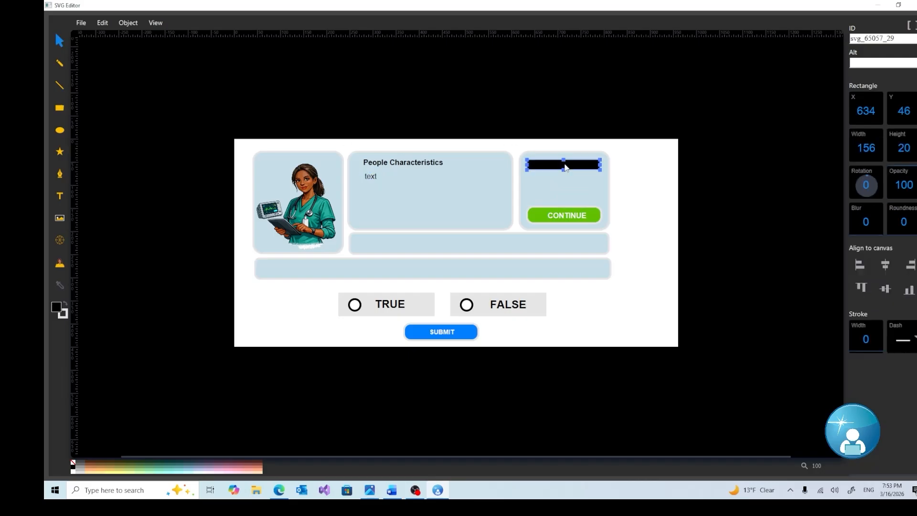
pyautogui.click(58, 309)
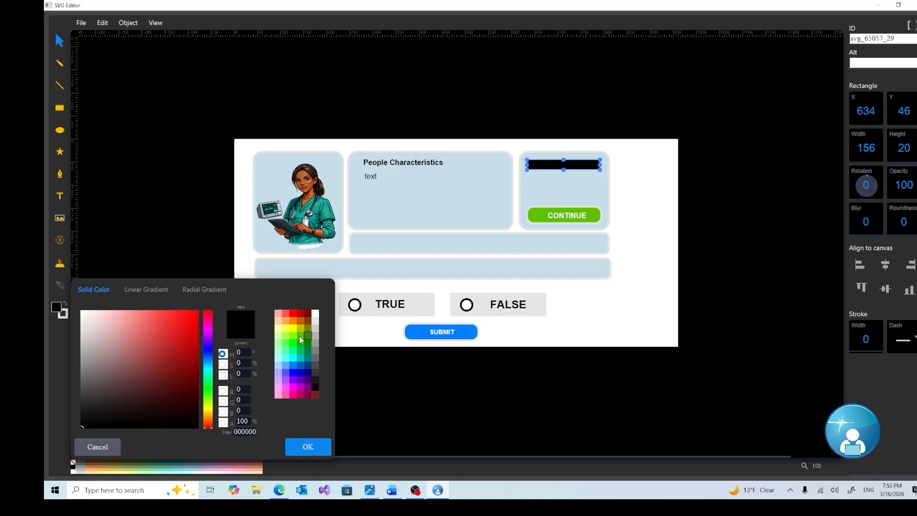
pyautogui.click(286, 335)
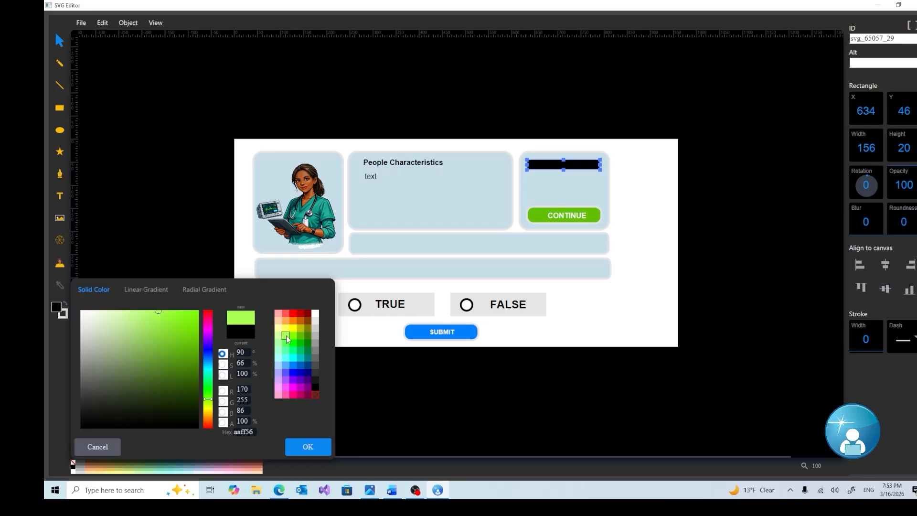
pyautogui.click(307, 446)
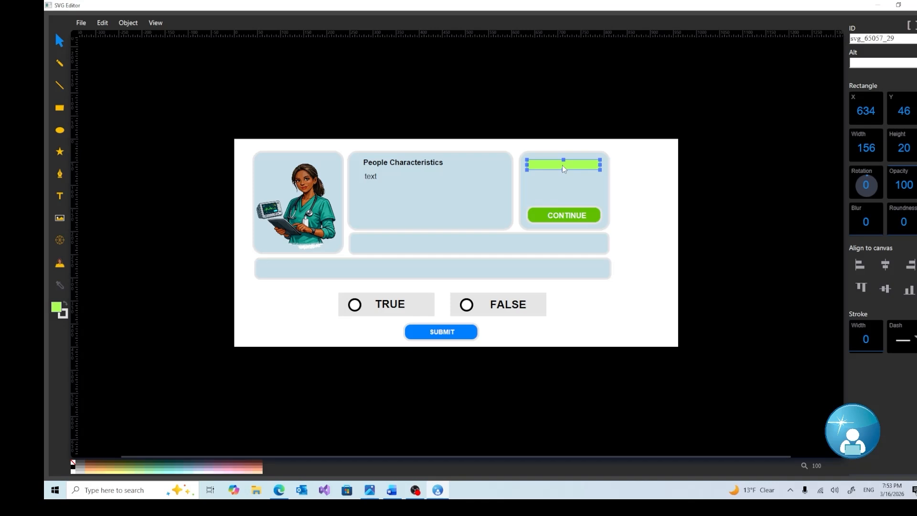
# Stretch the light-green rectangle upward to height 28, reduce its opacity to 23 and shift it to Y 37.
pyautogui.moveTo(564, 157); pyautogui.dragTo(564, 153)
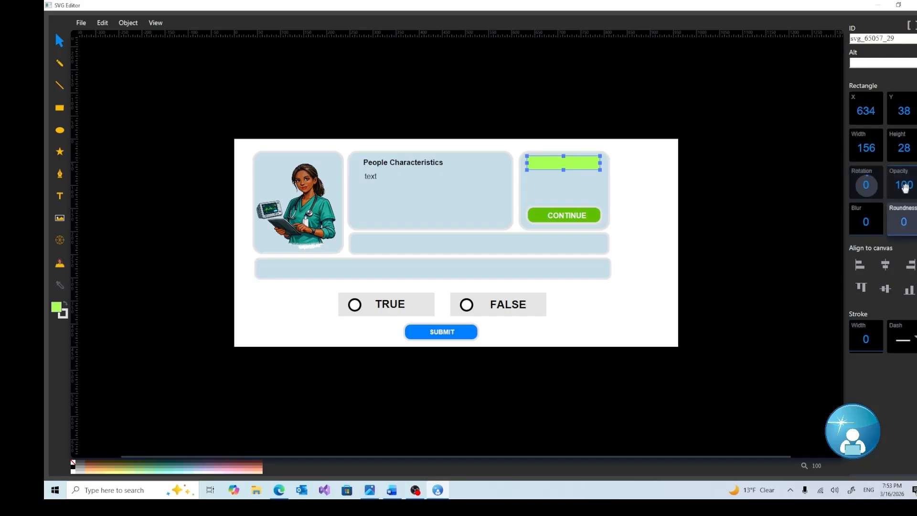
pyautogui.moveTo(905, 190); pyautogui.dragTo(908, 218)
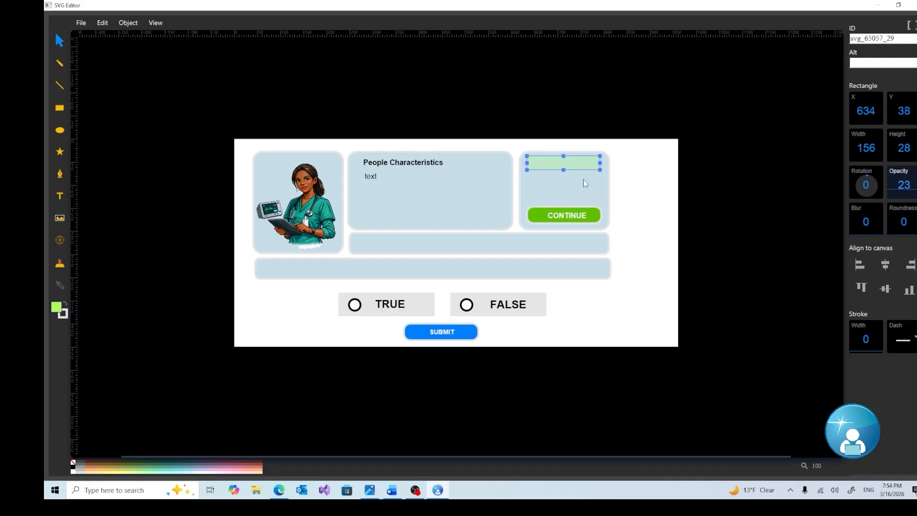
pyautogui.click(555, 160)
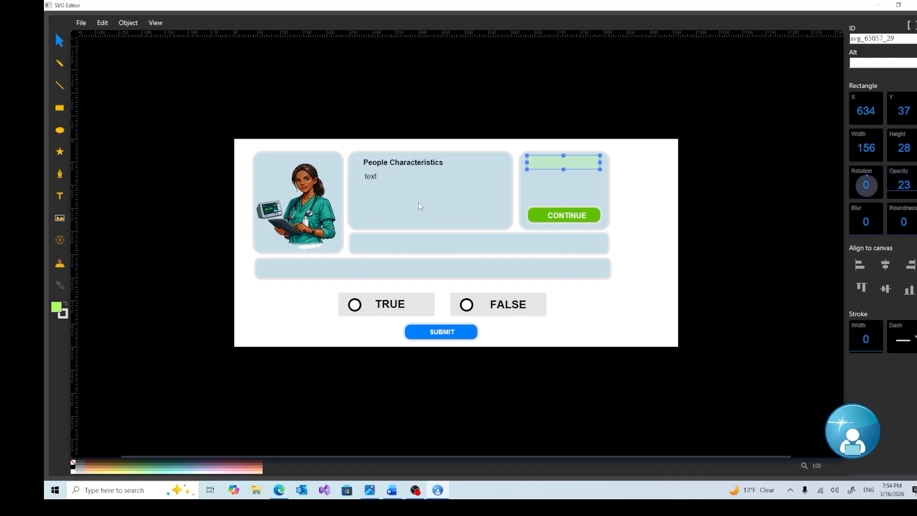
# Add a bold black label reading Feedback, positioned at X 674, Y 54 on the pale green strip.
pyautogui.click(59, 196)
pyautogui.click(541, 163)
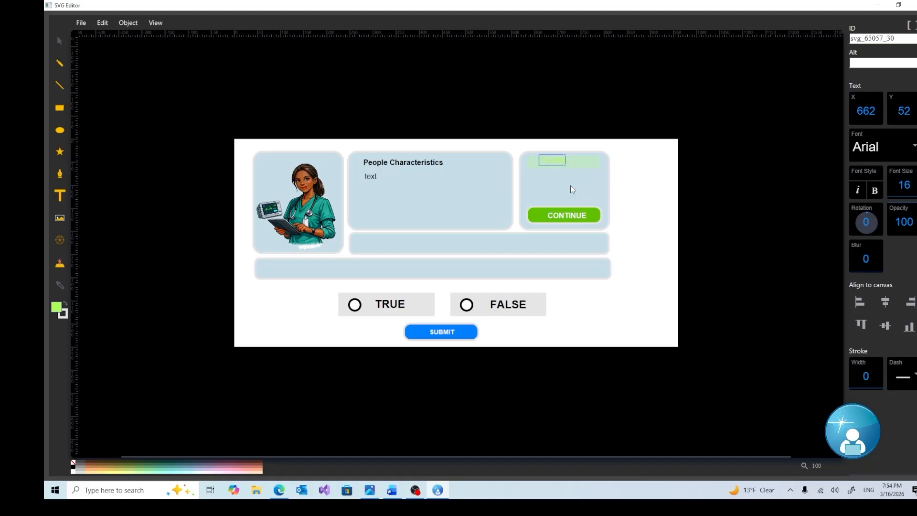
pyautogui.click(59, 41)
pyautogui.click(554, 162)
pyautogui.click(56, 311)
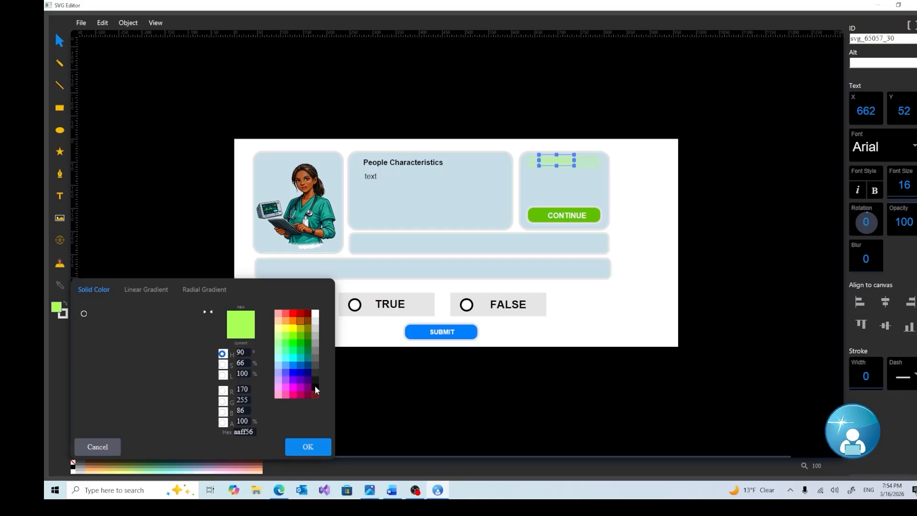
pyautogui.click(315, 386)
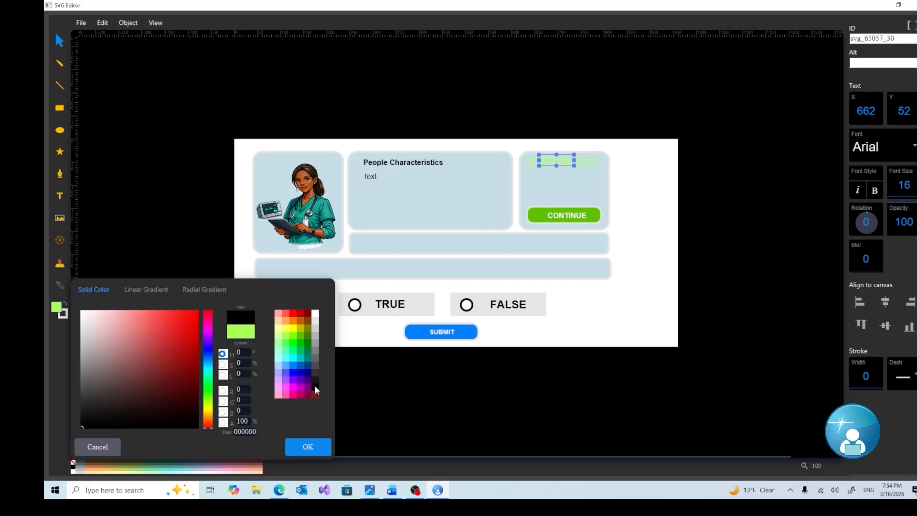
pyautogui.click(308, 447)
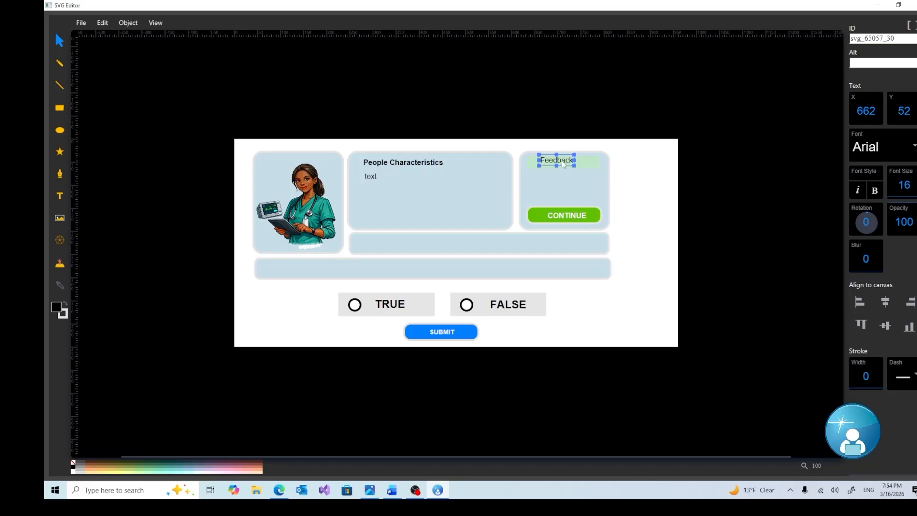
pyautogui.moveTo(564, 163); pyautogui.dragTo(569, 163)
pyautogui.click(874, 191)
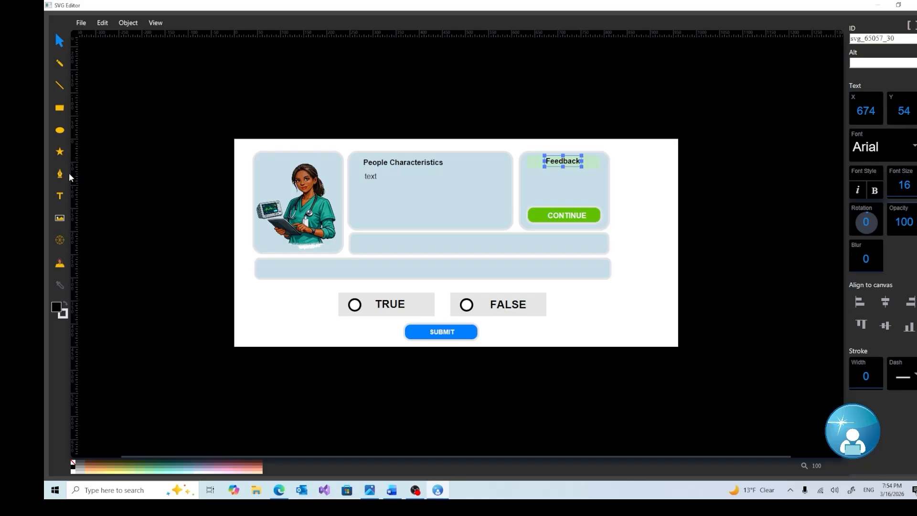
# Draw a rectangle about 150 by 65 between the Feedback label and the CONTINUE button and select it.
pyautogui.click(60, 110)
pyautogui.moveTo(530, 173); pyautogui.dragTo(601, 205)
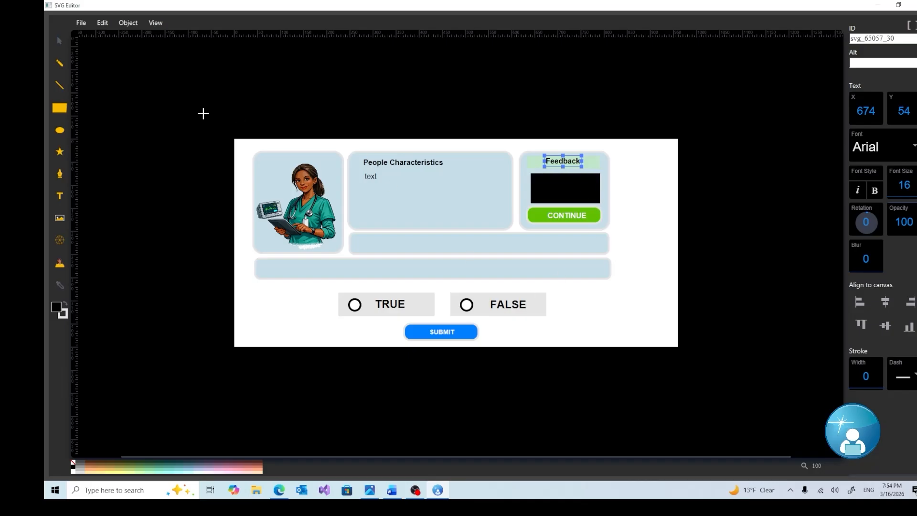
pyautogui.click(57, 42)
pyautogui.click(555, 198)
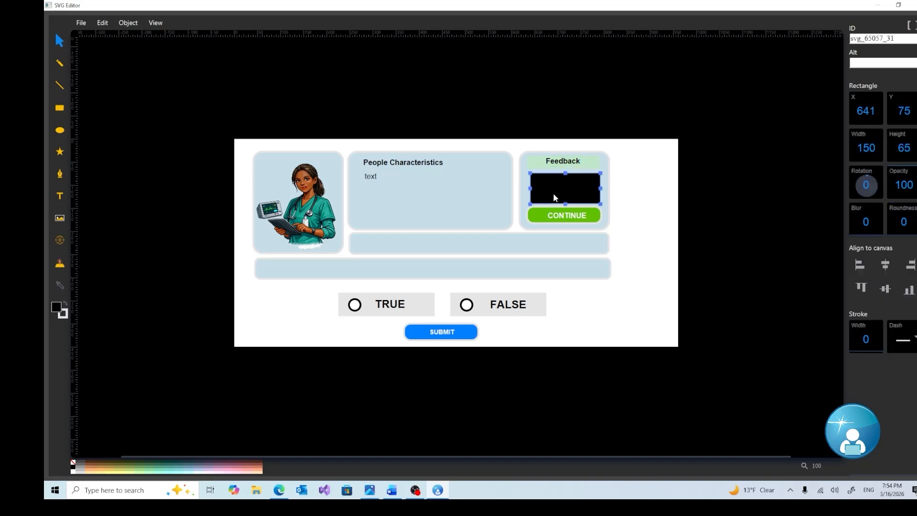
# Fill the black rectangle between the Feedback label and the CONTINUE button white and round its corners.
pyautogui.click(56, 307)
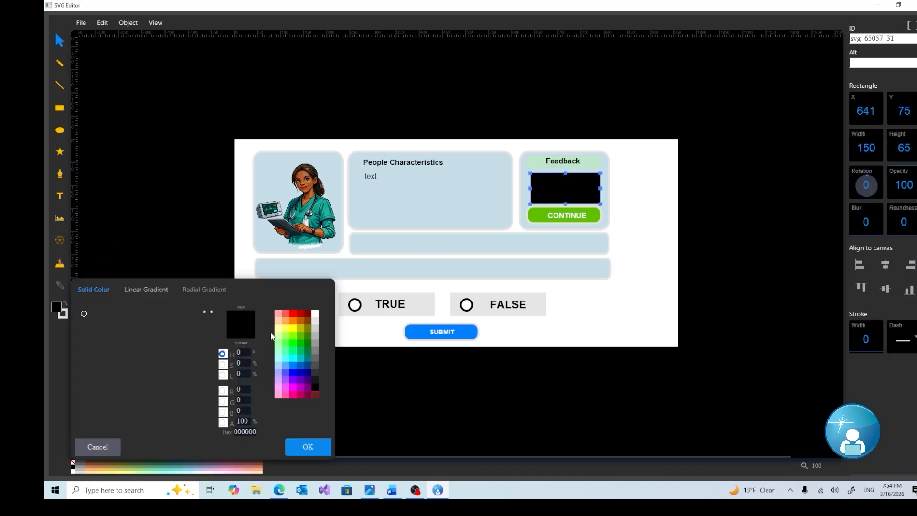
pyautogui.click(316, 313)
pyautogui.click(324, 449)
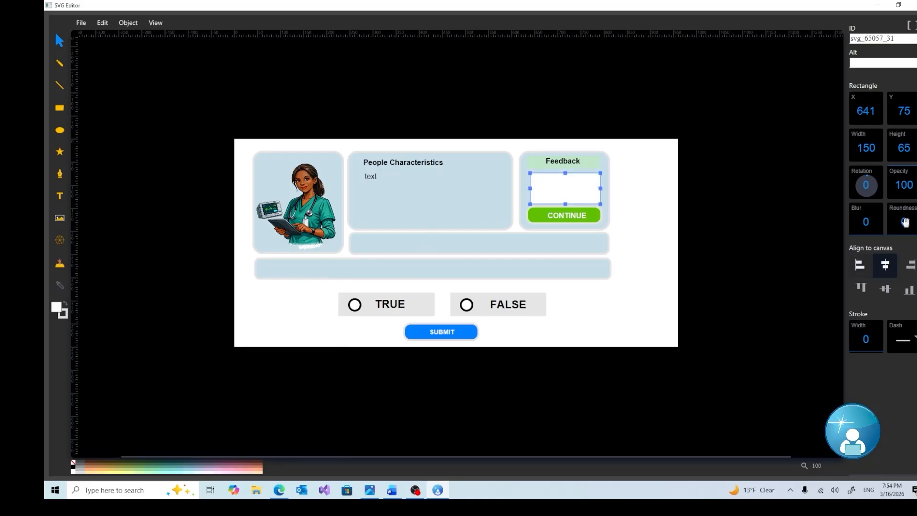
pyautogui.scroll(1, 905, 220)
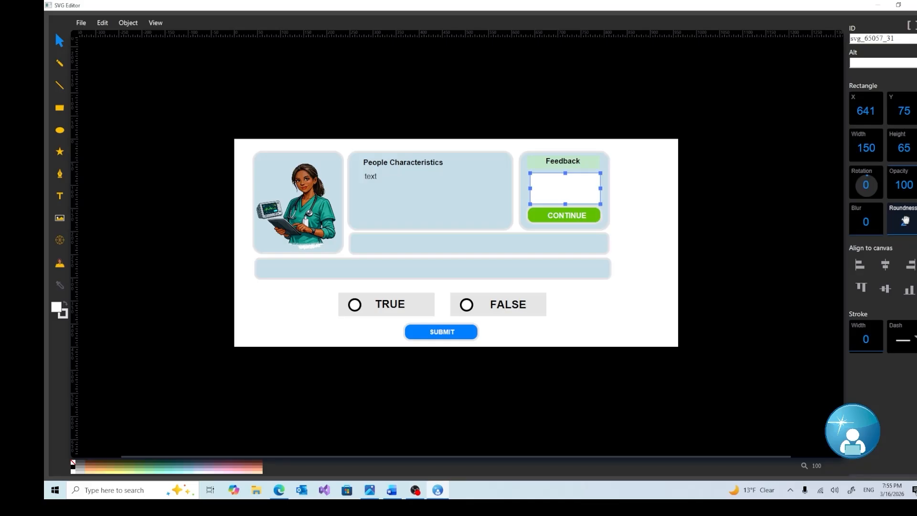
pyautogui.scroll(4, 905, 219)
pyautogui.click(627, 203)
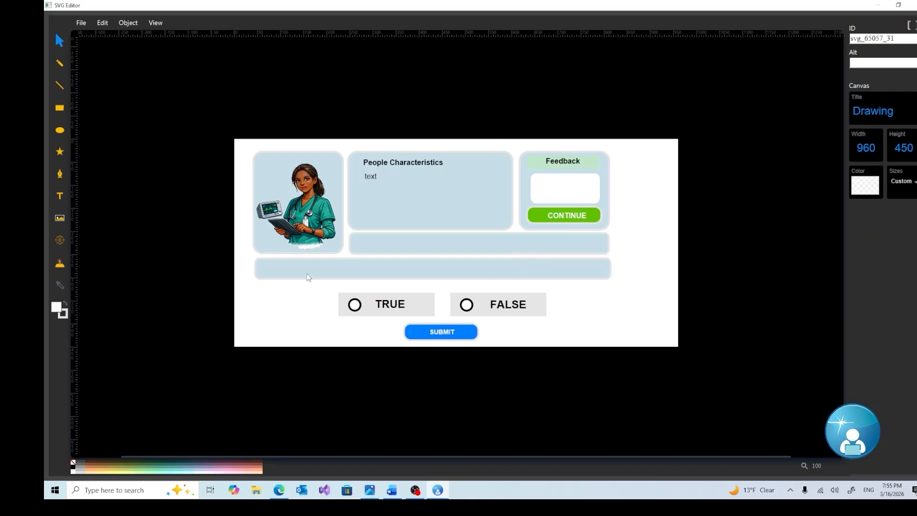
# Add a bold text label reading Question Stem at X 432, Y 226 in the narrow panel below People Characteristics.
pyautogui.click(60, 195)
pyautogui.click(435, 243)
pyautogui.press('BackSpace')
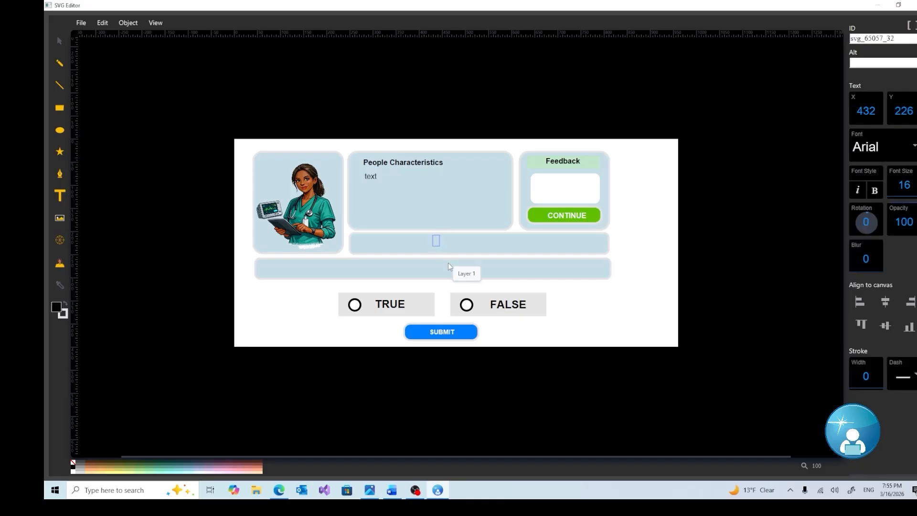
pyautogui.write('Question')
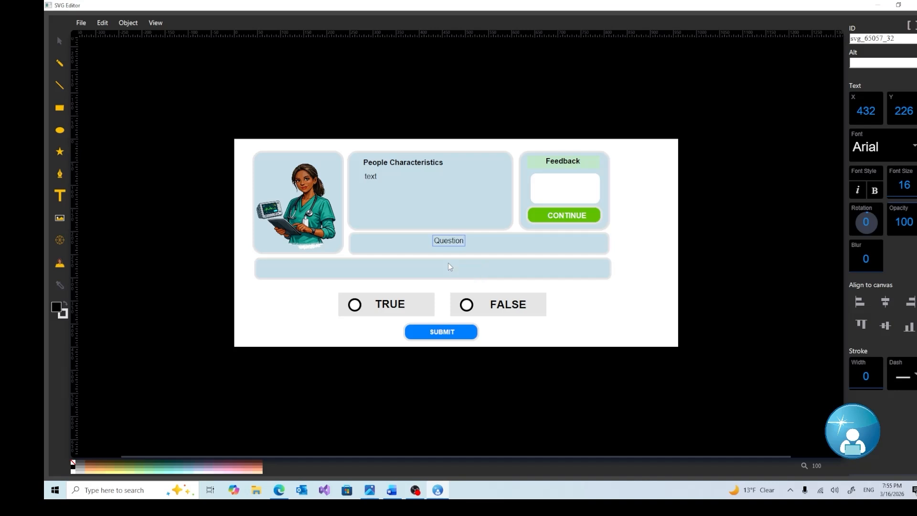
pyautogui.write(' Sten')
pyautogui.press('BackSpace')
pyautogui.write('m')
pyautogui.click(58, 42)
pyautogui.click(453, 242)
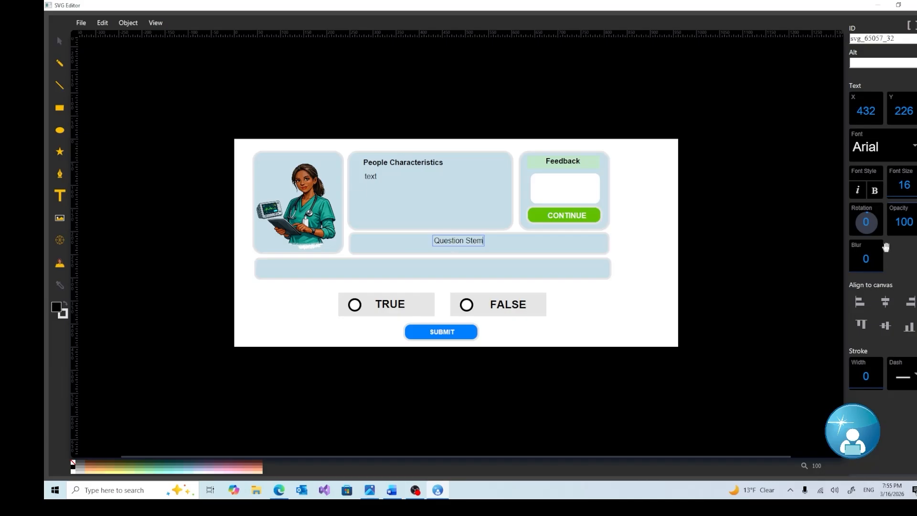
pyautogui.click(875, 193)
# Add default text placeholders at X 92, Y 281 in the lower wide panel and X 661, Y 98 in the white feedback box.
pyautogui.click(59, 197)
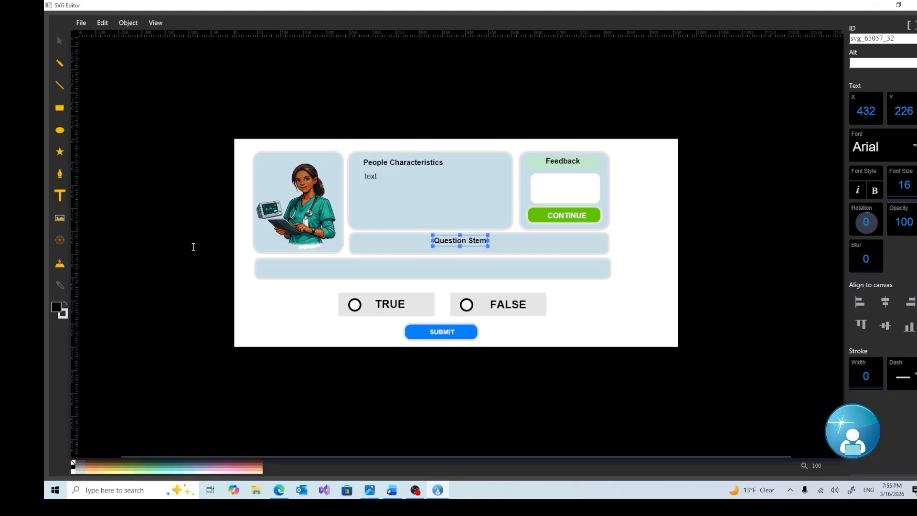
pyautogui.click(278, 269)
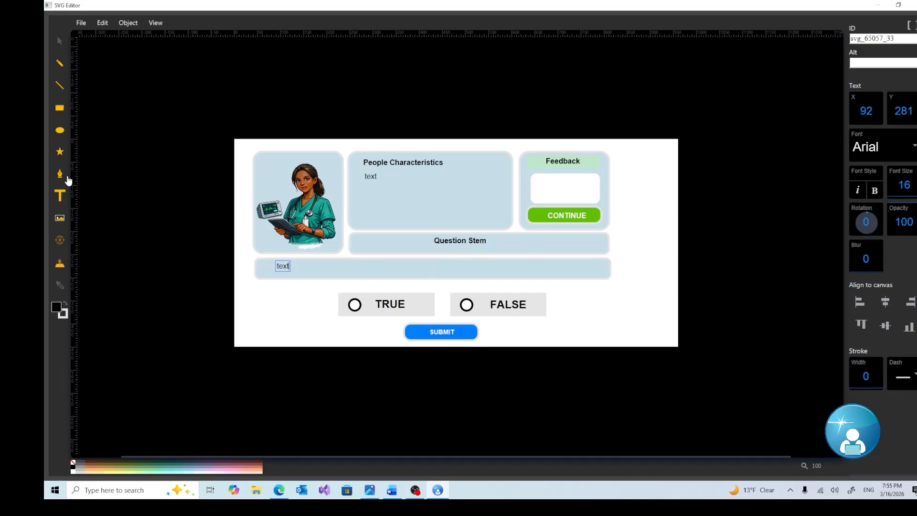
pyautogui.click(59, 197)
pyautogui.click(541, 180)
pyautogui.click(60, 41)
pyautogui.click(546, 179)
pyautogui.moveTo(548, 182); pyautogui.dragTo(547, 181)
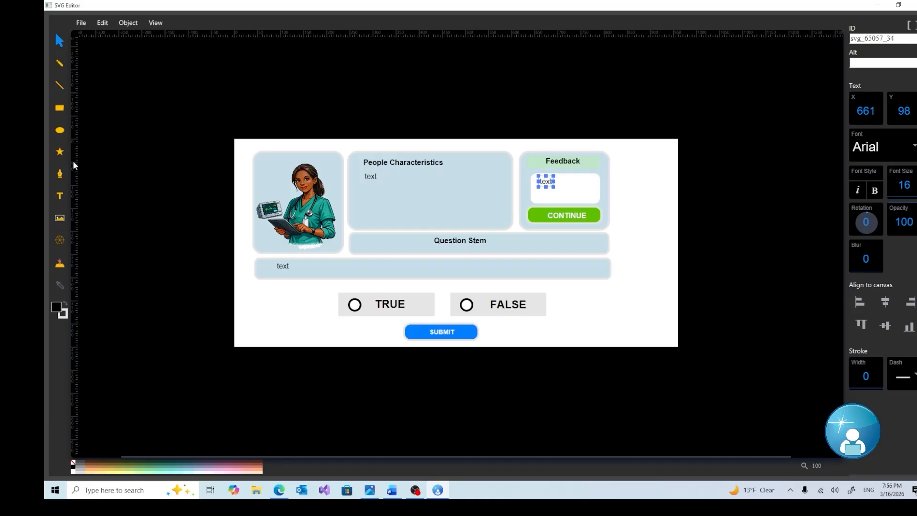
# Draw a rectangle about 957 by 407 over the canvas down to the SUBMIT button and select it.
pyautogui.click(61, 109)
pyautogui.moveTo(235, 138)
pyautogui.mouseDown()
pyautogui.moveTo(415, 270)
pyautogui.moveTo(585, 326)
pyautogui.moveTo(678, 327)
pyautogui.mouseUp()
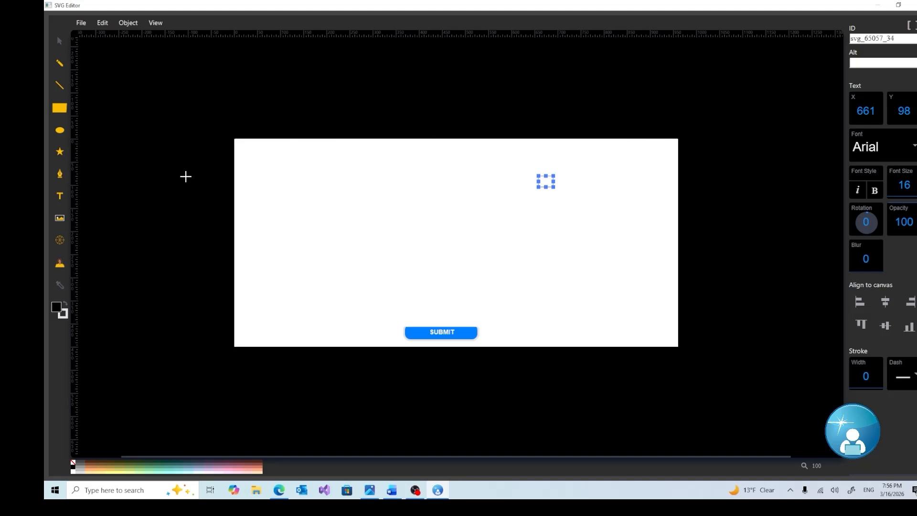
pyautogui.click(59, 43)
pyautogui.click(354, 200)
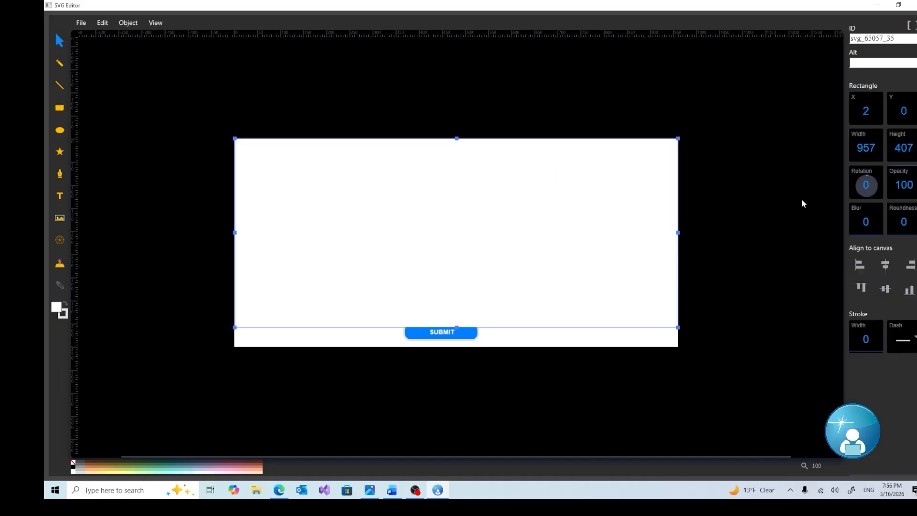
# Fill the large rectangle light blue (c7dee9) and send it to the back behind all the other elements.
pyautogui.click(57, 312)
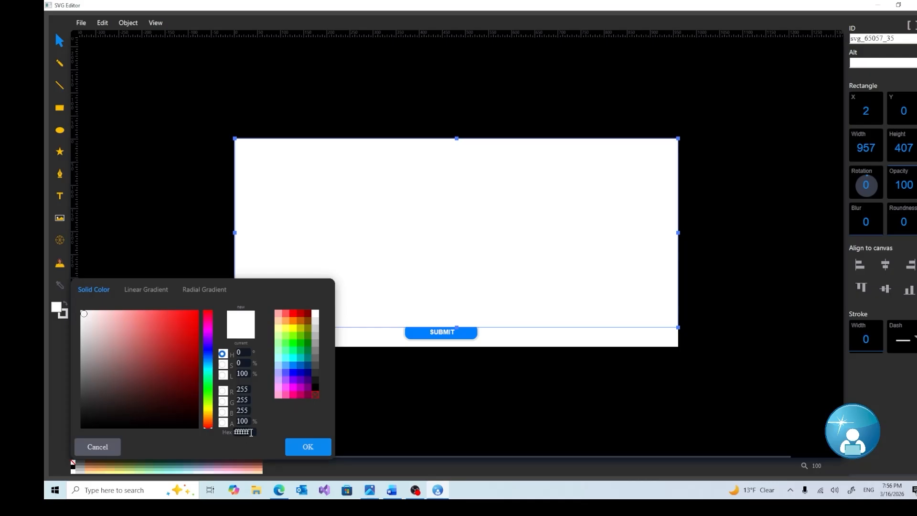
pyautogui.press('BackSpace')
pyautogui.write('c7')
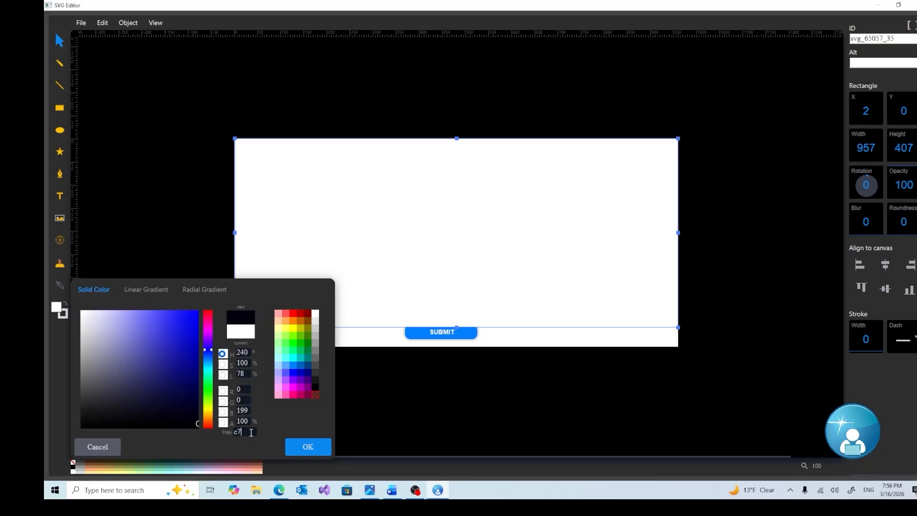
pyautogui.write('dee')
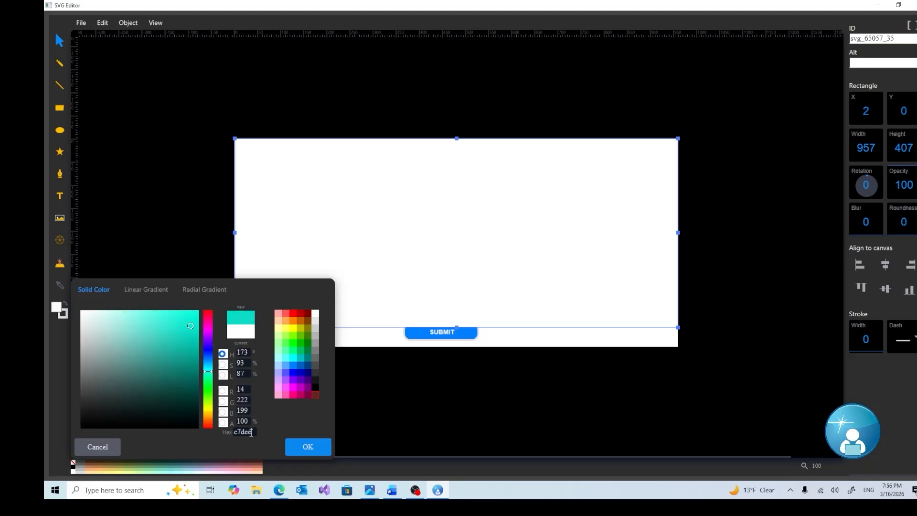
pyautogui.write('9')
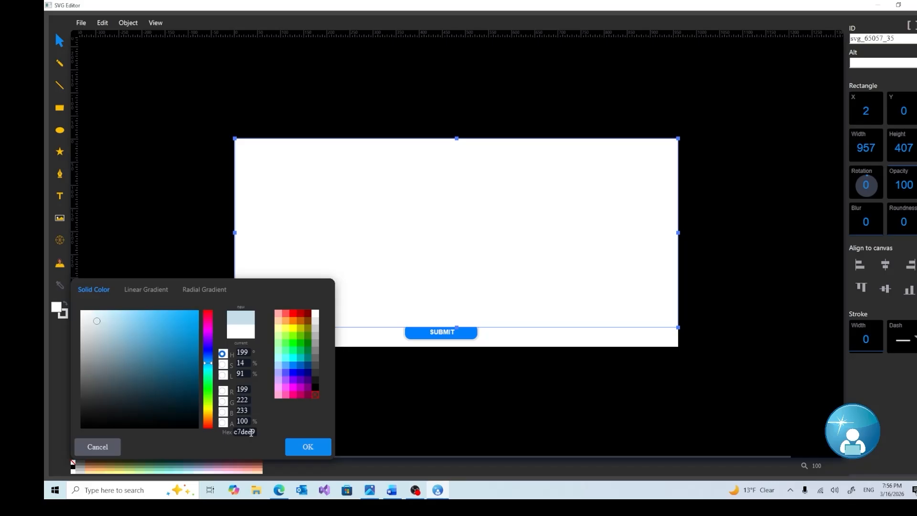
pyautogui.click(308, 450)
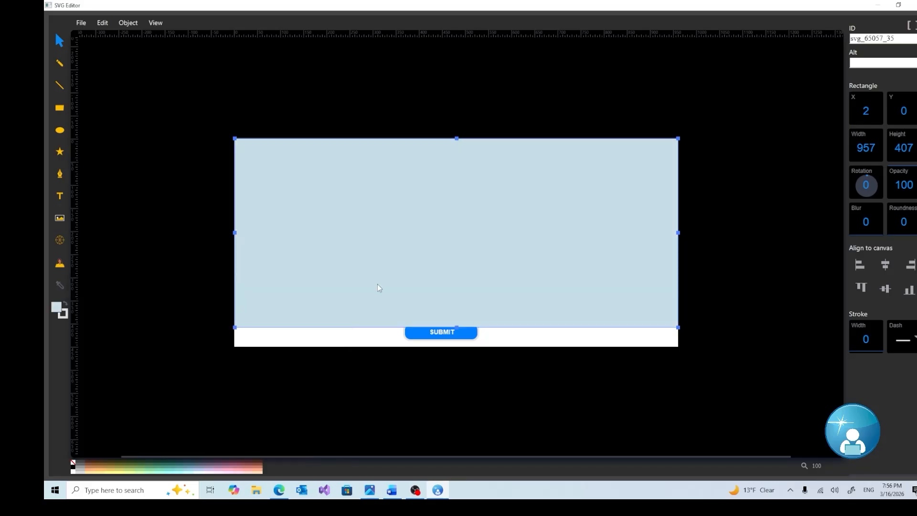
pyautogui.rightClick(393, 265)
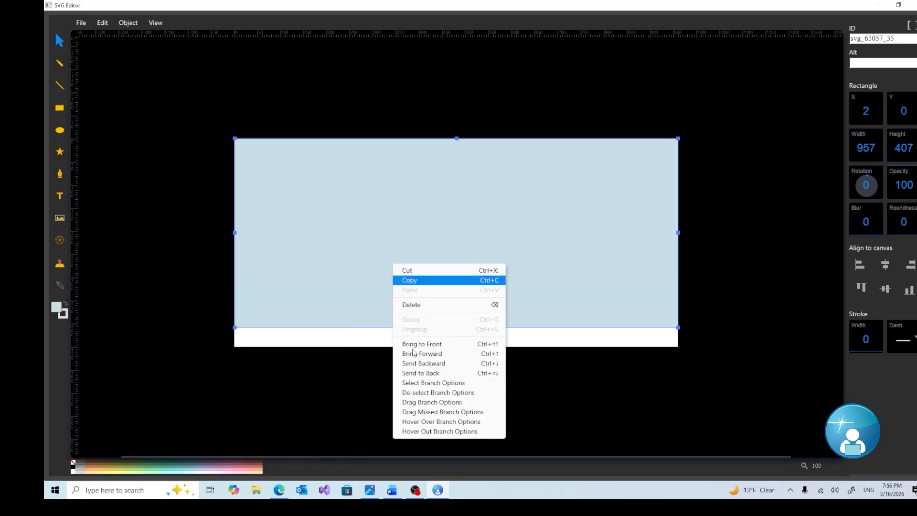
pyautogui.click(410, 374)
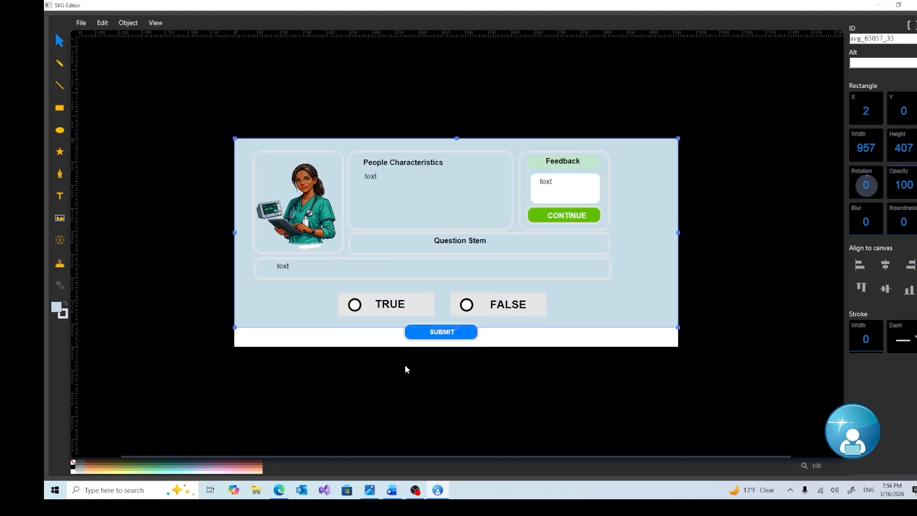
# Draw a rectangle about 954 by 31 across the uncovered strip at the bottom of the canvas.
pyautogui.click(60, 110)
pyautogui.moveTo(236, 330); pyautogui.dragTo(677, 345)
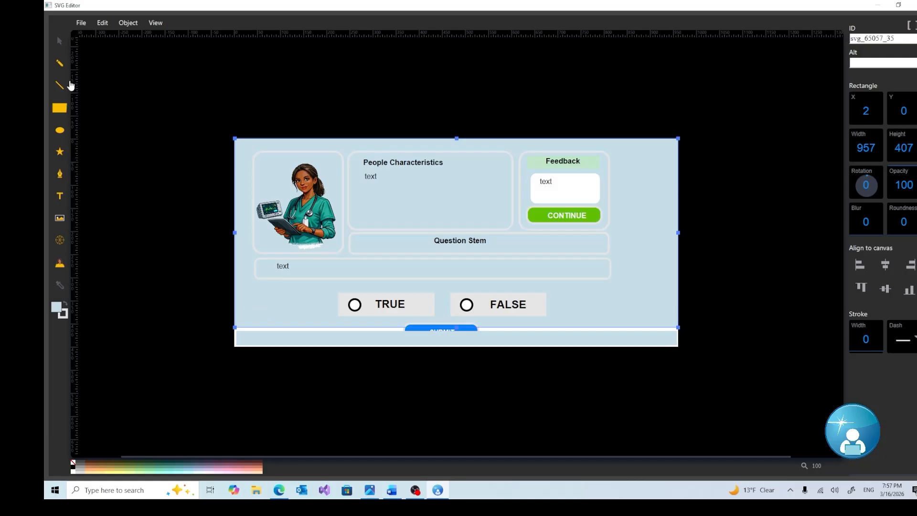
# Fill the large background rectangle dark grey (4c4c4c).
pyautogui.click(56, 308)
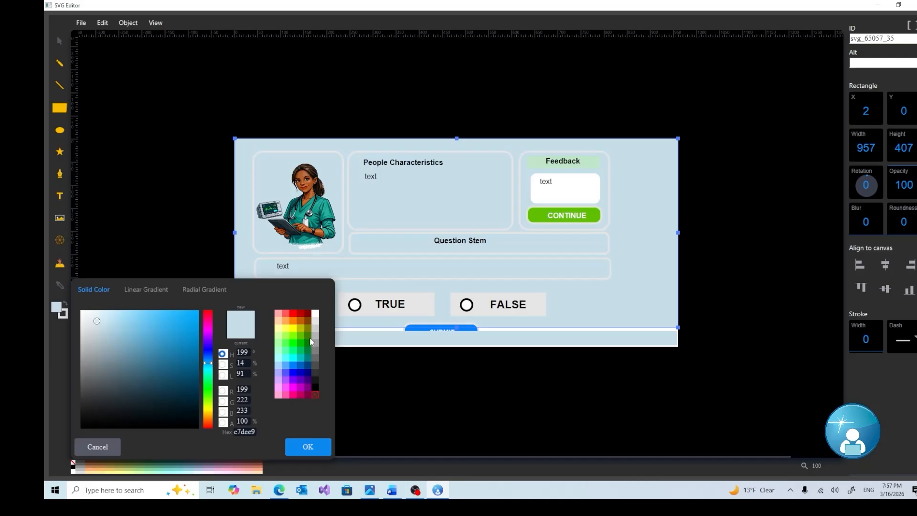
pyautogui.click(316, 356)
pyautogui.click(304, 449)
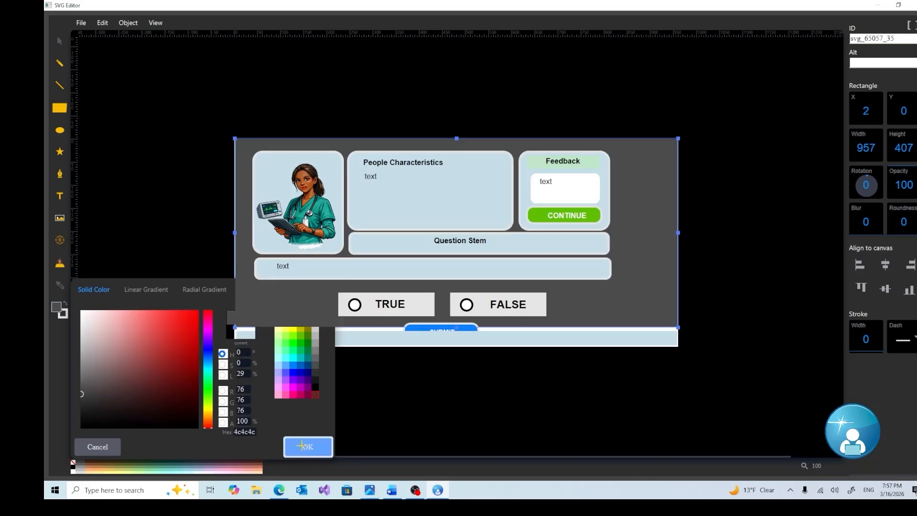
# Undo the last three edits, from the background's reordering back to adding the feedback box's placeholder text.
pyautogui.click(102, 23)
pyautogui.click(108, 40)
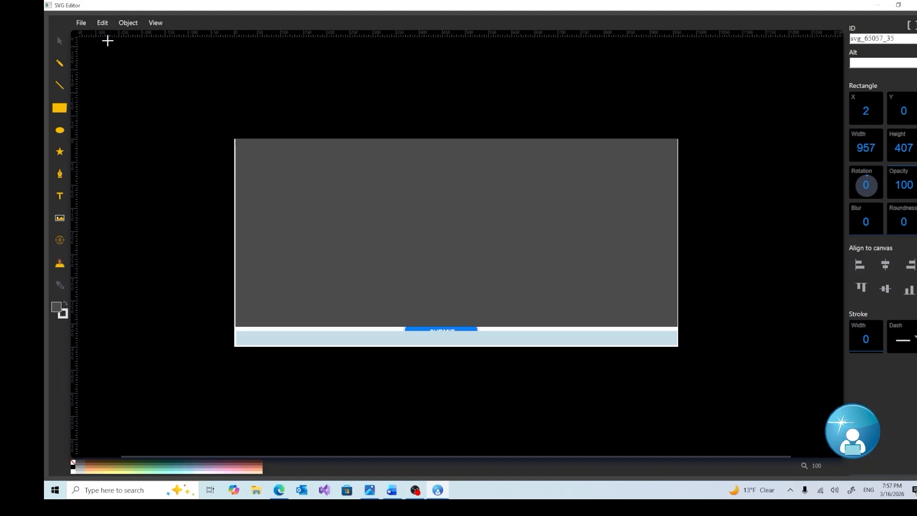
pyautogui.click(104, 24)
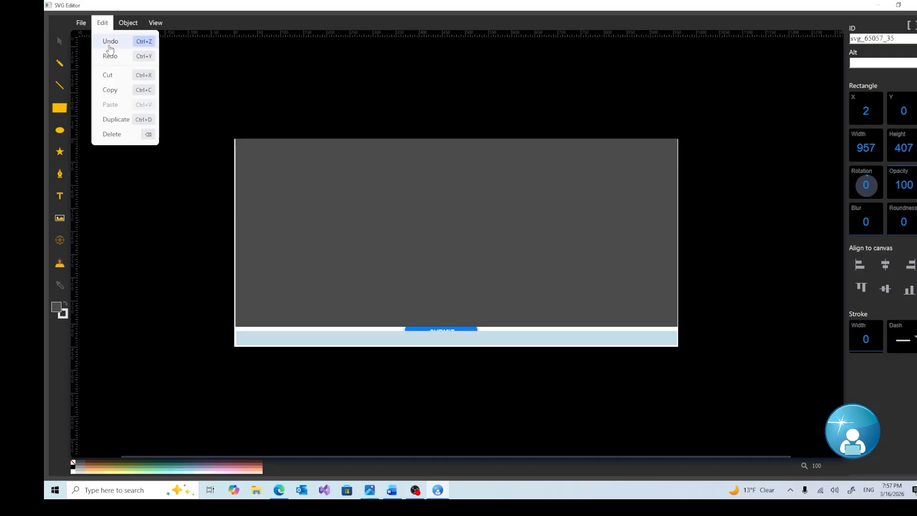
pyautogui.click(109, 41)
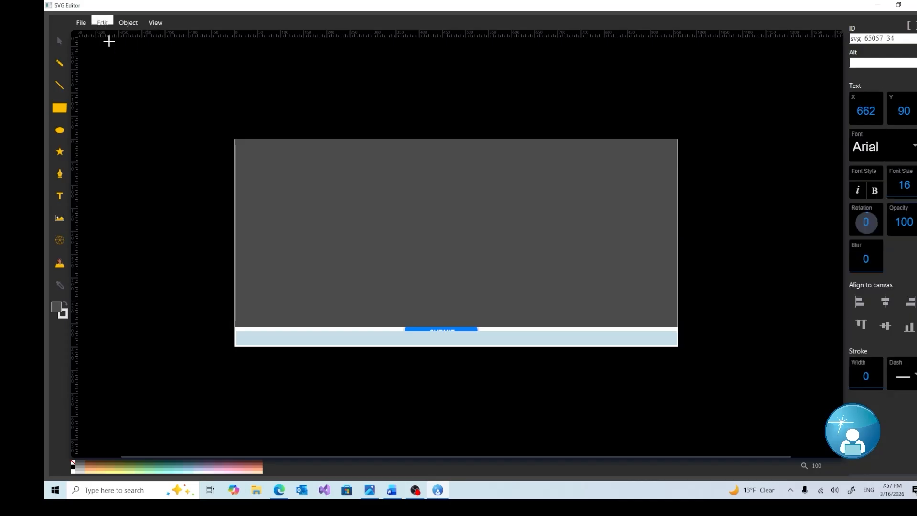
pyautogui.click(104, 23)
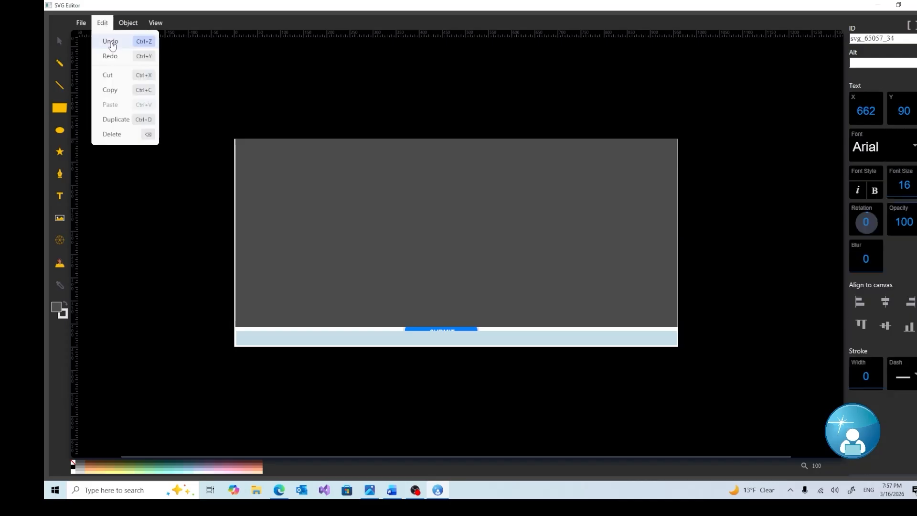
pyautogui.click(109, 40)
# Refill the large grey rectangle with light blue (c7dee9) and send it behind all the other elements.
pyautogui.click(59, 41)
pyautogui.click(309, 181)
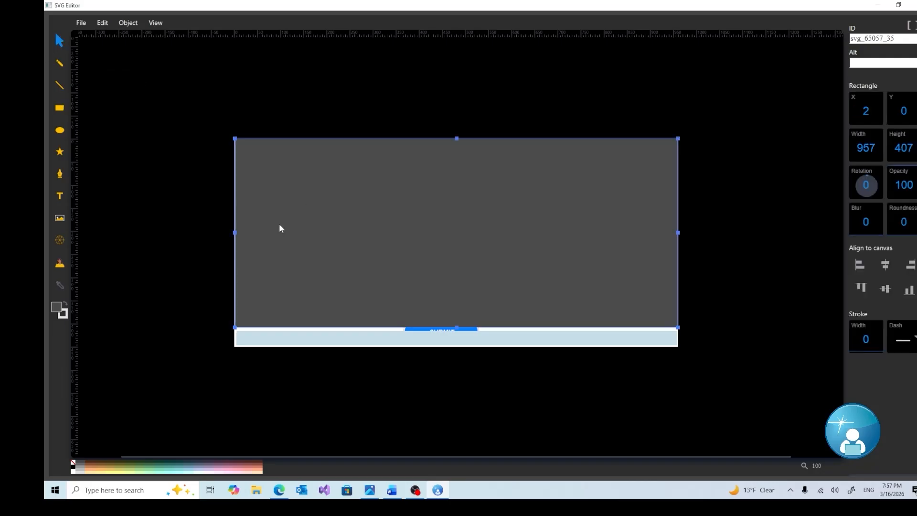
pyautogui.click(56, 306)
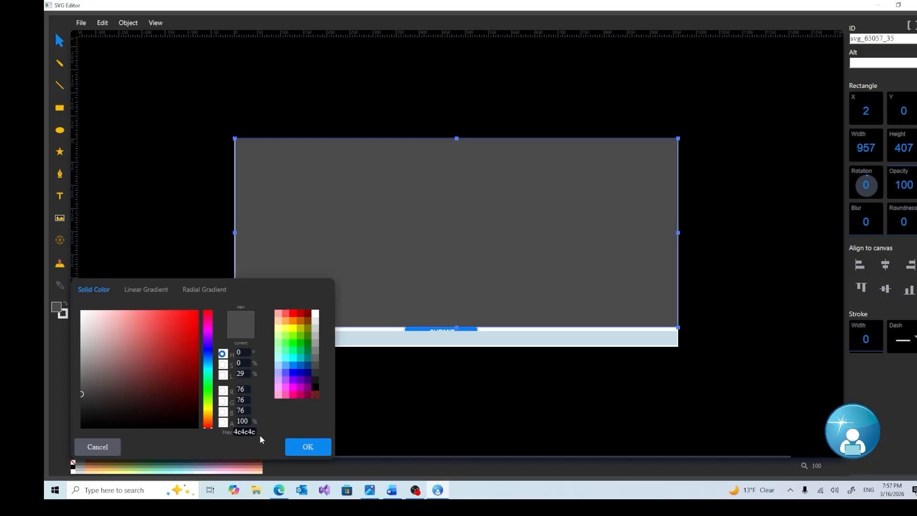
pyautogui.press('BackSpace')
pyautogui.write('c7')
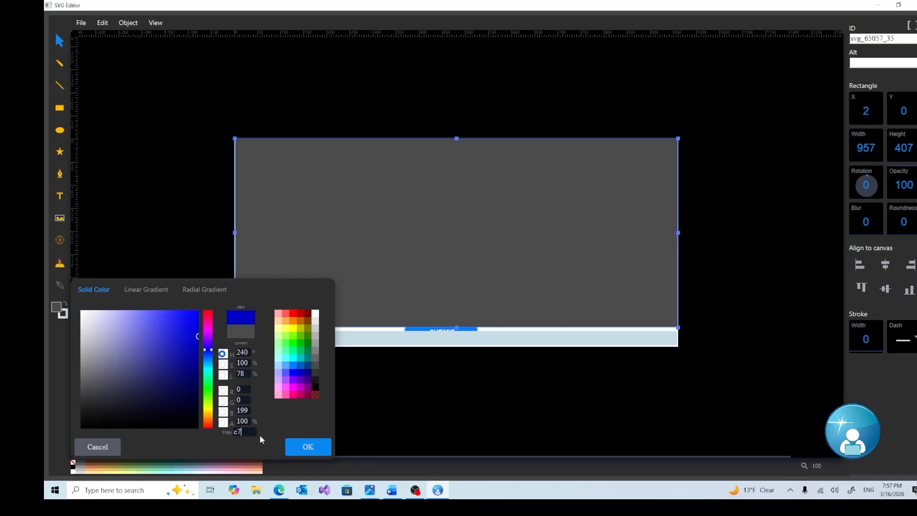
pyautogui.write('dee')
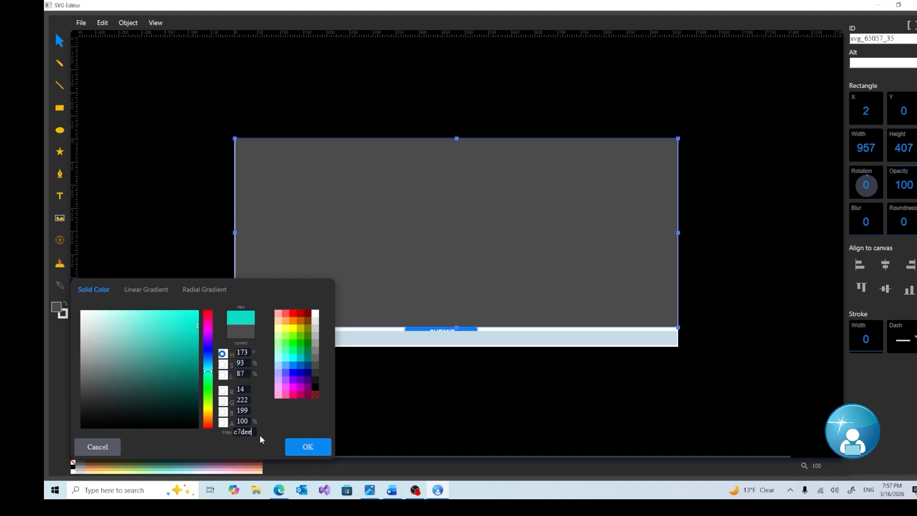
pyautogui.write('9')
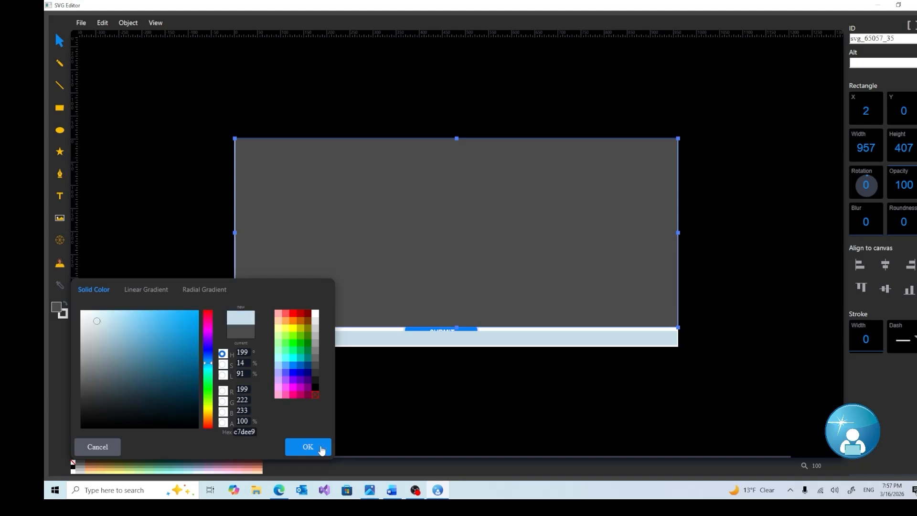
pyautogui.click(317, 446)
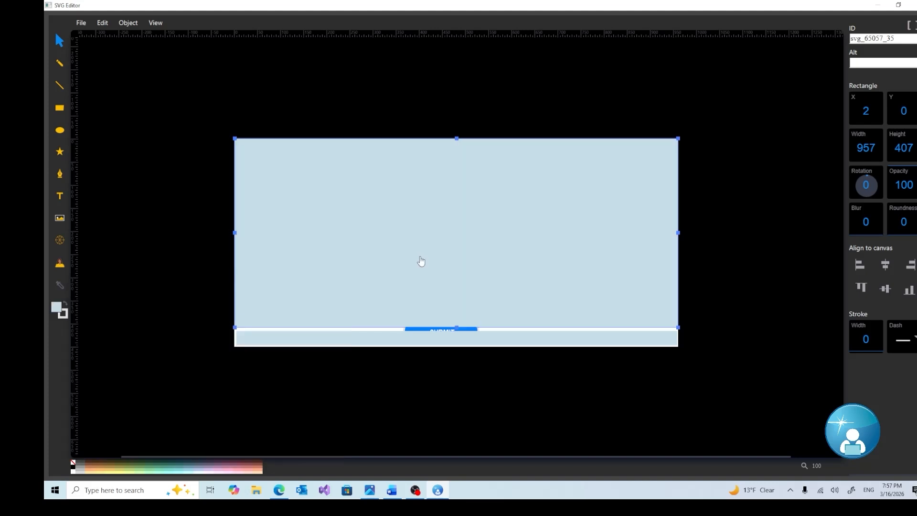
pyautogui.rightClick(417, 254)
pyautogui.click(445, 364)
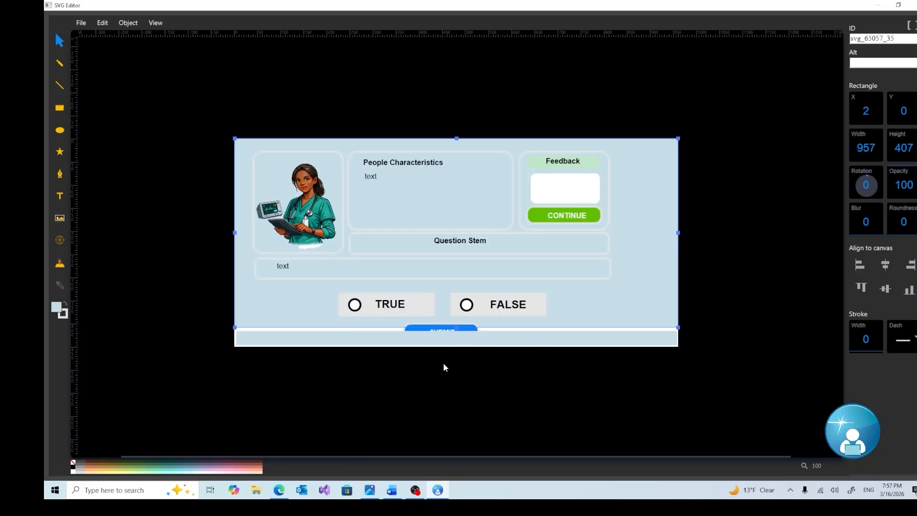
# Send the thin bottom strip behind all other elements and delete the stray white SUBMIT text beside the blue button.
pyautogui.click(388, 339)
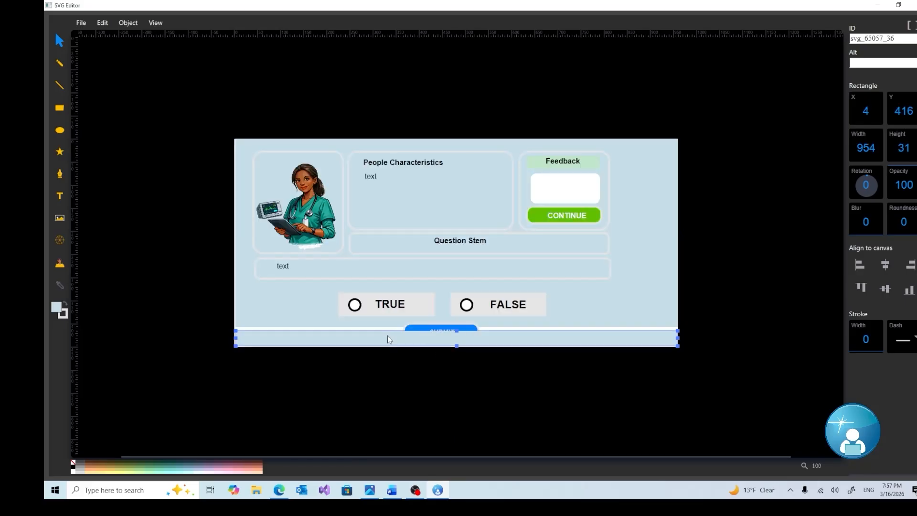
pyautogui.rightClick(388, 340)
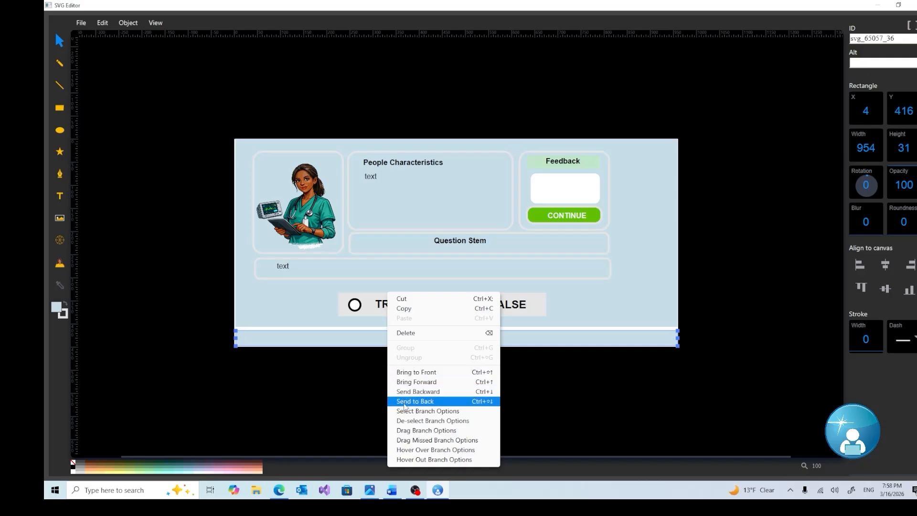
pyautogui.click(405, 402)
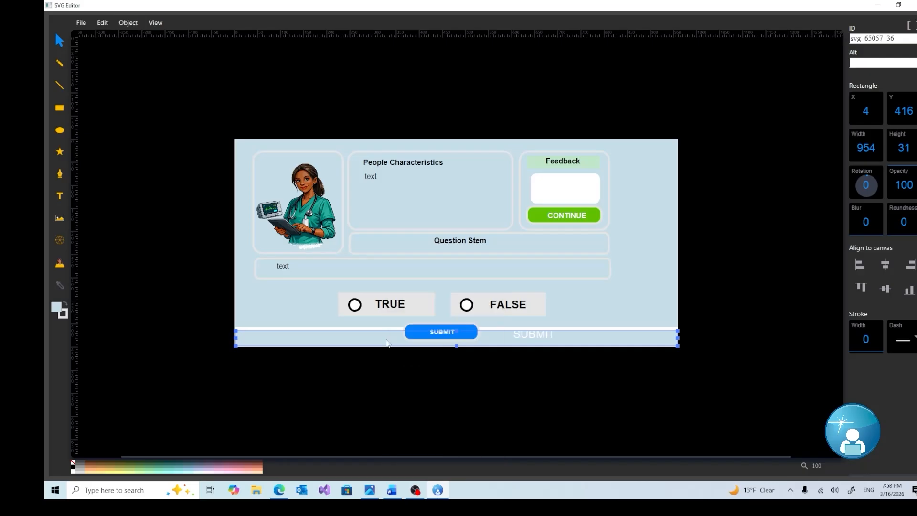
pyautogui.click(522, 338)
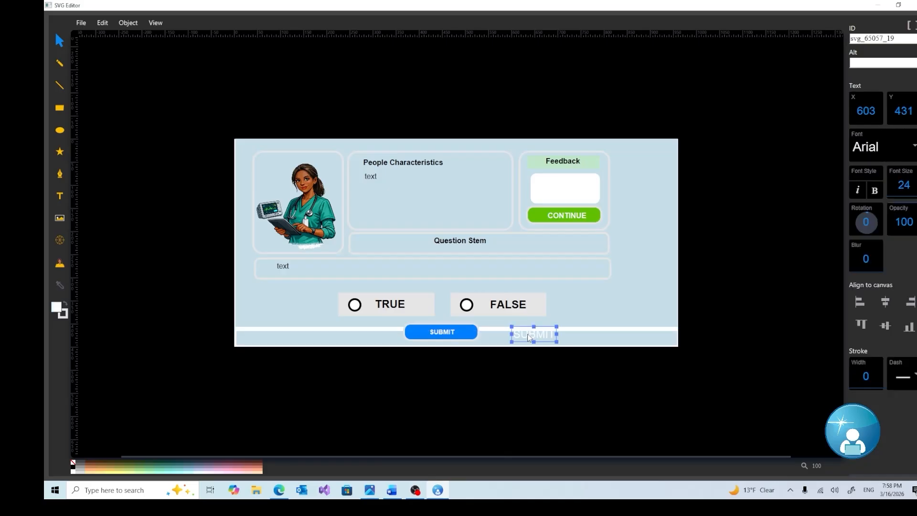
pyautogui.press('Delete')
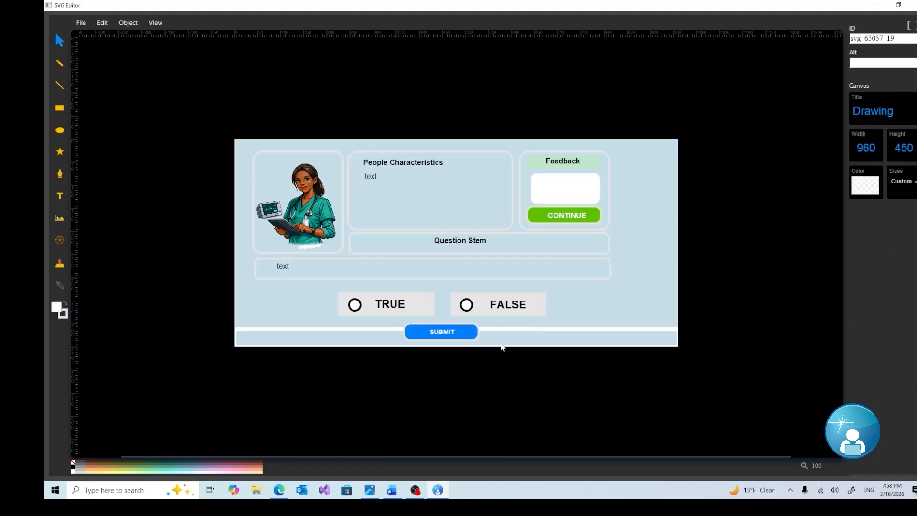
# Fill the thin strip along the canvas bottom with dark grey (4c4c4c).
pyautogui.click(502, 345)
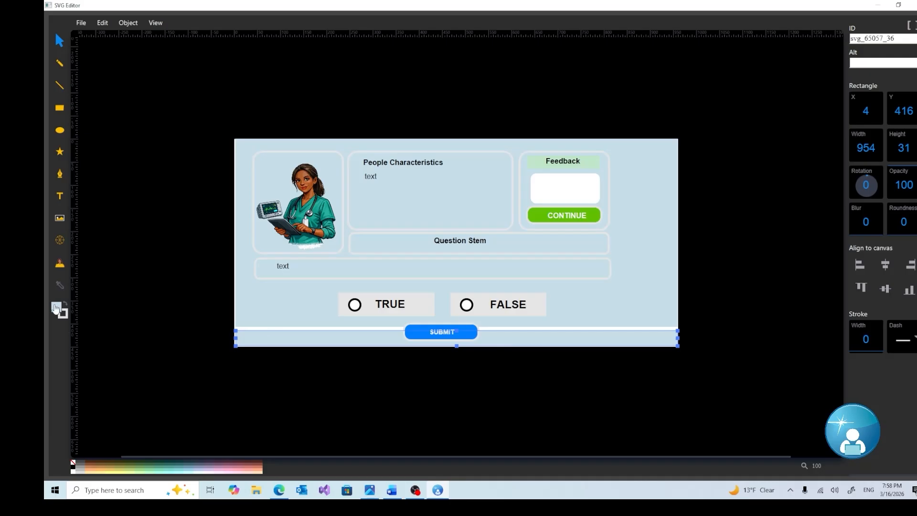
pyautogui.click(55, 308)
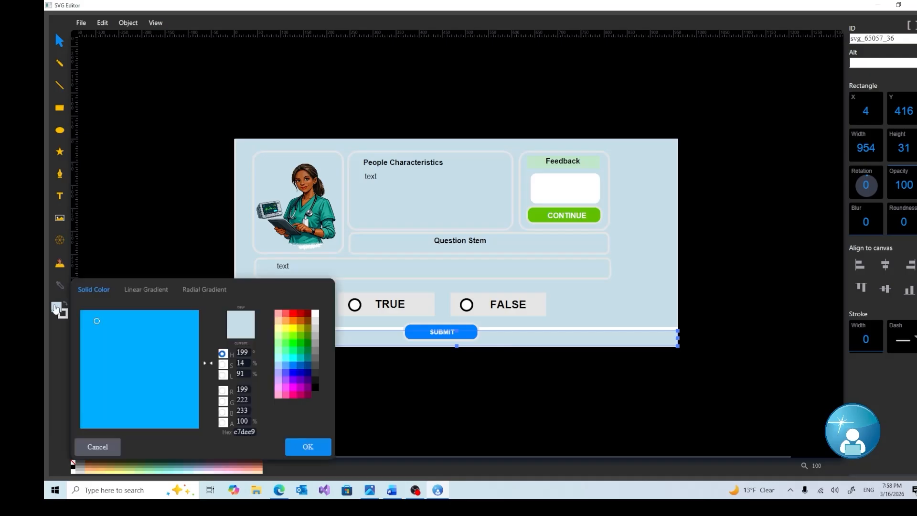
pyautogui.click(317, 375)
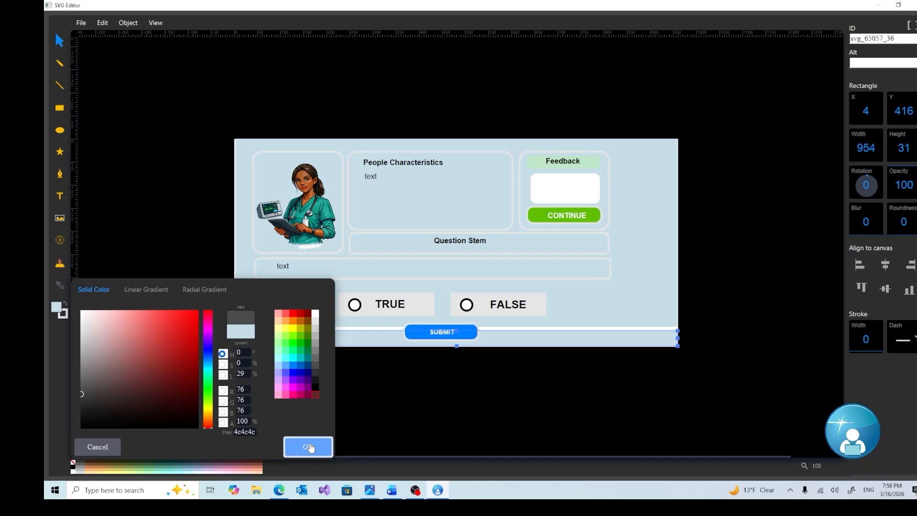
pyautogui.click(309, 446)
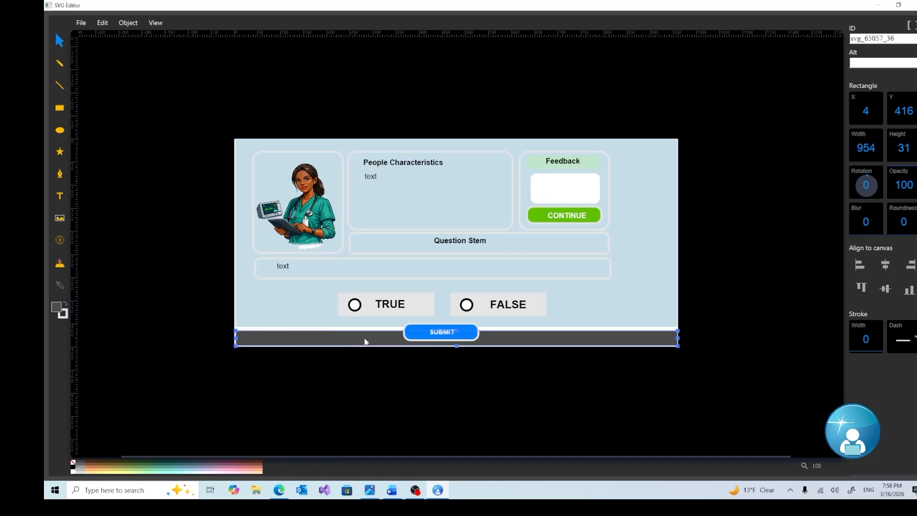
# Stretch the dark grey strip to about 960 by 46 so it spans the canvas bottom and meets the light-blue background.
pyautogui.moveTo(232, 327); pyautogui.dragTo(234, 330)
pyautogui.moveTo(457, 347); pyautogui.dragTo(457, 355)
pyautogui.moveTo(547, 339); pyautogui.dragTo(545, 337)
pyautogui.moveTo(675, 337); pyautogui.dragTo(679, 337)
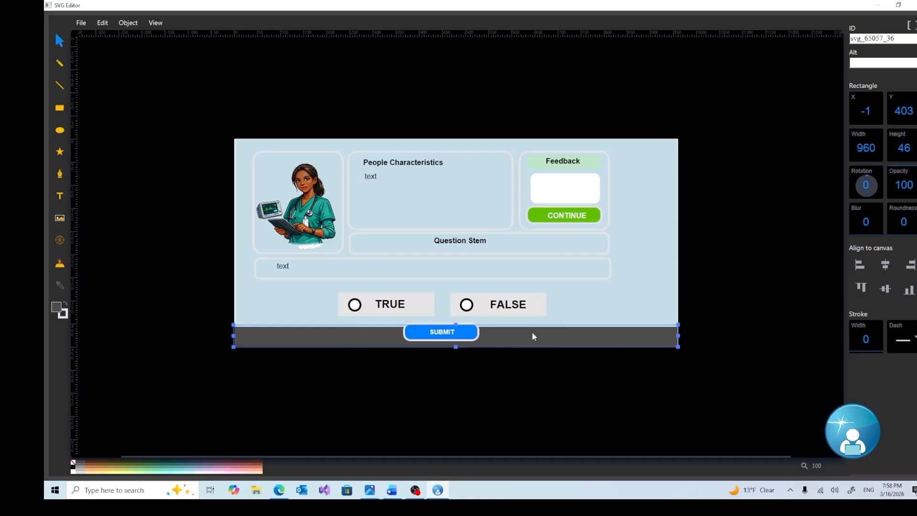
# Nudge the blue SUBMIT button group up so it straddles the upper edge of the dark grey strip.
pyautogui.click(471, 336)
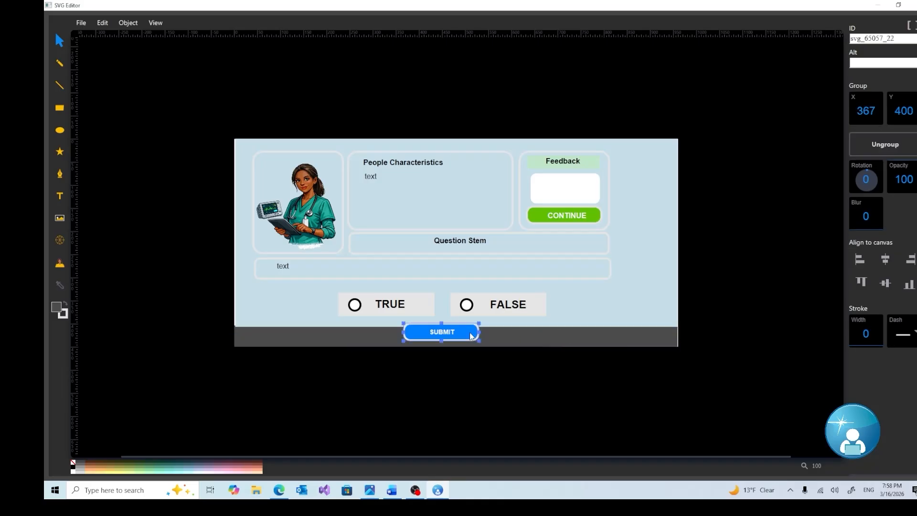
pyautogui.press('Up')
pyautogui.press('Up')
pyautogui.press('Up')
pyautogui.press('Up')
pyautogui.press('Up')
pyautogui.press('Up')
pyautogui.press('Up')
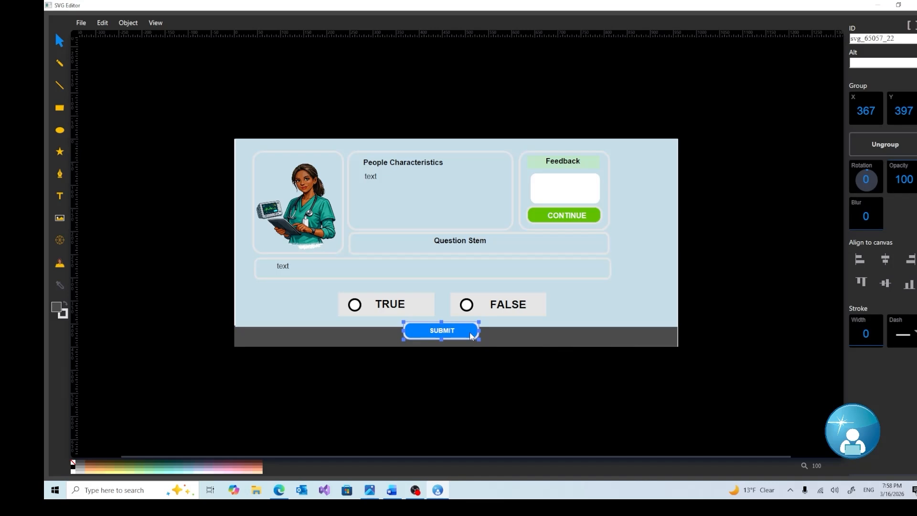
pyautogui.press('Up')
pyautogui.press('Up')
pyautogui.press('Up')
pyautogui.press('Up')
# Move the TRUE and FALSE option groups up together by 12 units, away from the SUBMIT button.
pyautogui.click(505, 313)
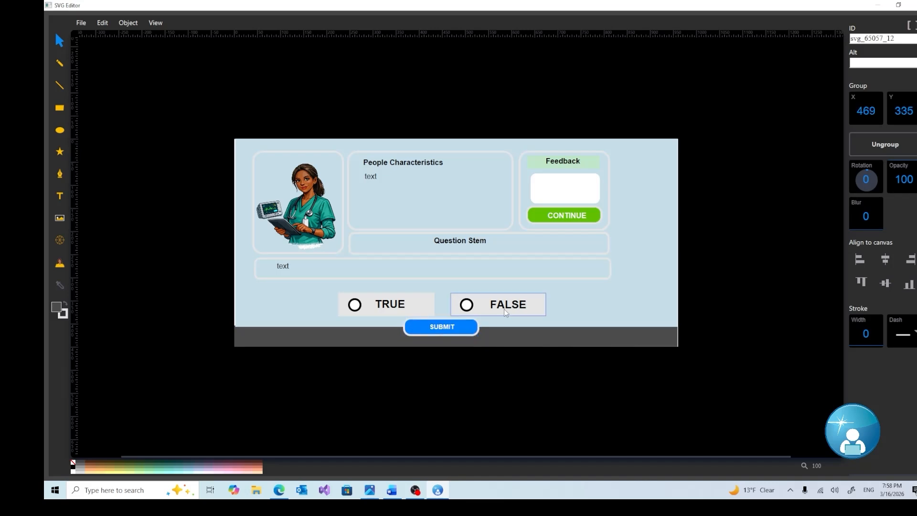
pyautogui.keyDown('shift'); pyautogui.click(416, 304); pyautogui.keyUp('shift')
pyautogui.press('Up')
pyautogui.press('Up')
pyautogui.press('Up')
pyautogui.press('Up')
pyautogui.press('Up')
pyautogui.press('Up')
pyautogui.press('Up')
pyautogui.press('Up')
pyautogui.press('Up')
pyautogui.press('Up')
pyautogui.press('Up')
pyautogui.press('Up')
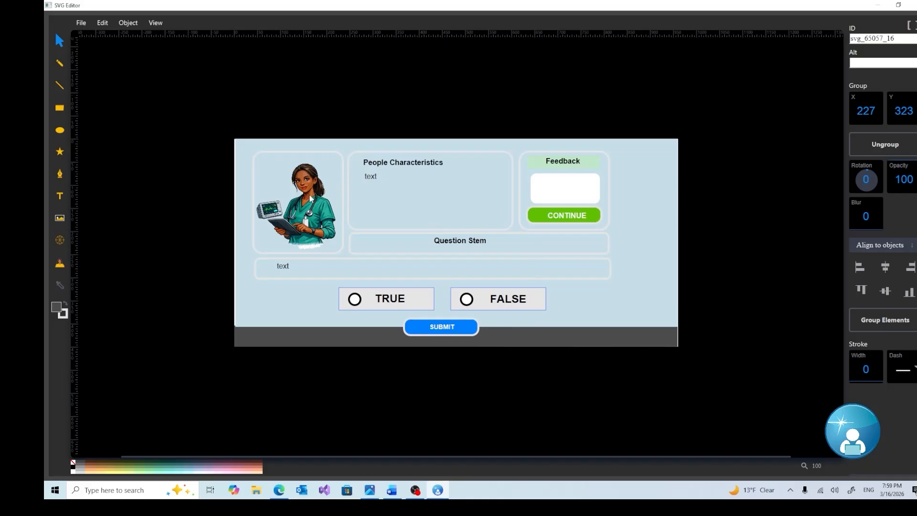
# Add a placeholder text element in the white feedback box and colour it black (000000).
pyautogui.click(553, 193)
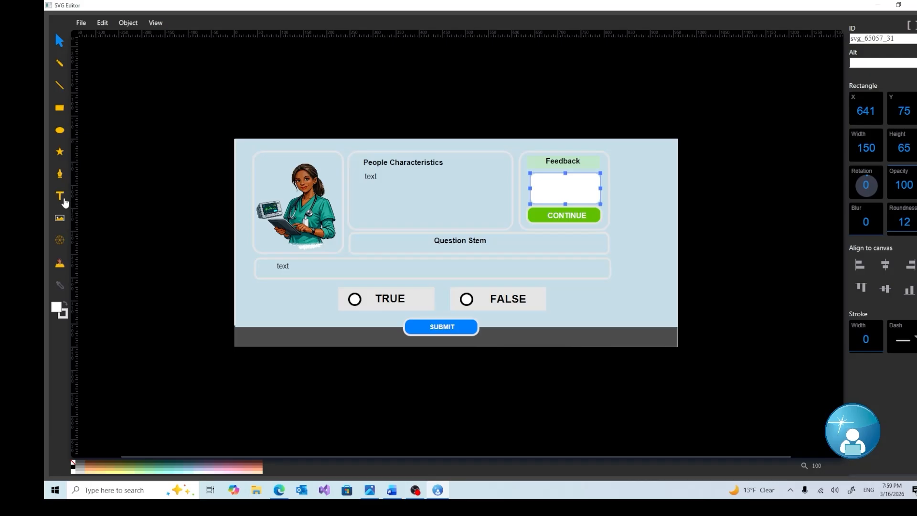
pyautogui.click(61, 199)
pyautogui.click(538, 181)
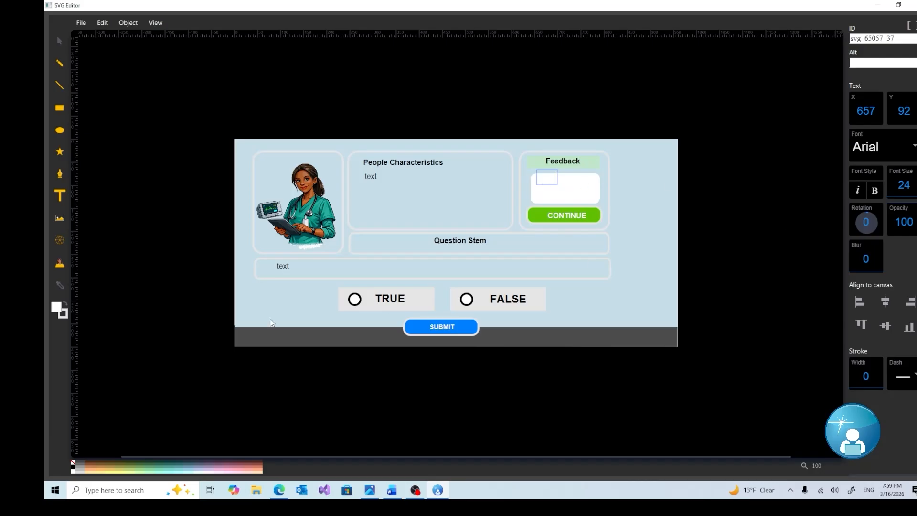
pyautogui.click(58, 310)
pyautogui.click(313, 389)
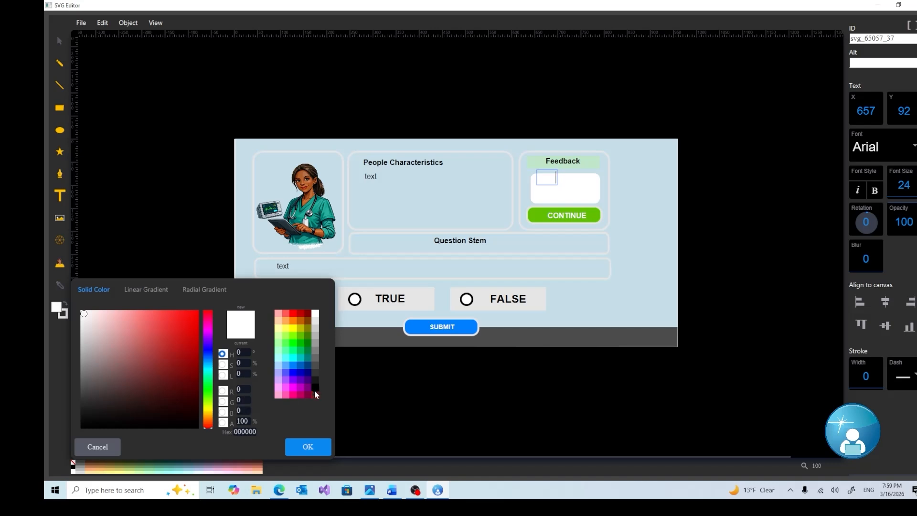
pyautogui.click(307, 447)
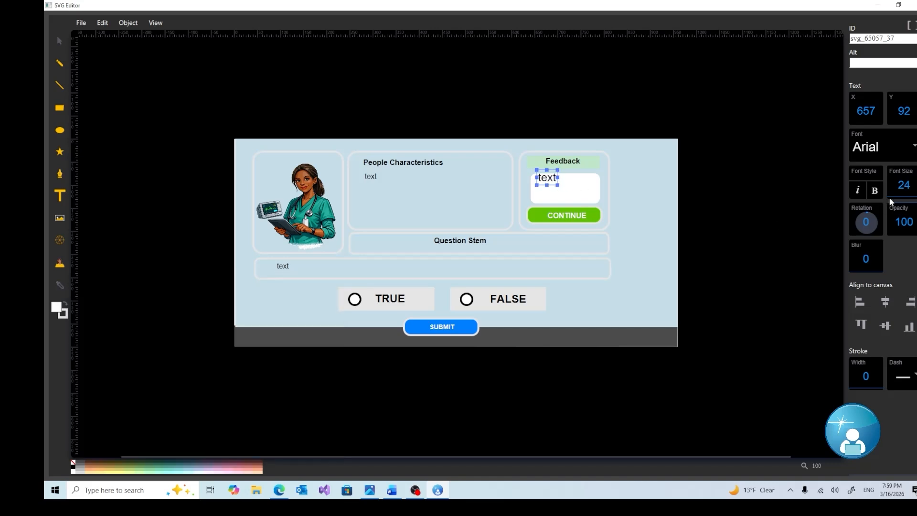
# Set the feedback placeholder's font size to 13 and shift it slightly down inside the white box.
pyautogui.scroll(-11, 903, 194)
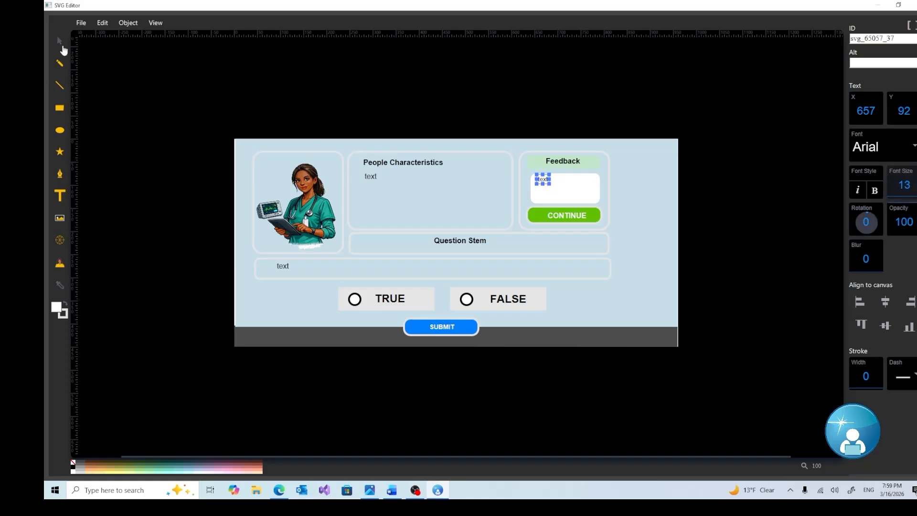
pyautogui.click(61, 42)
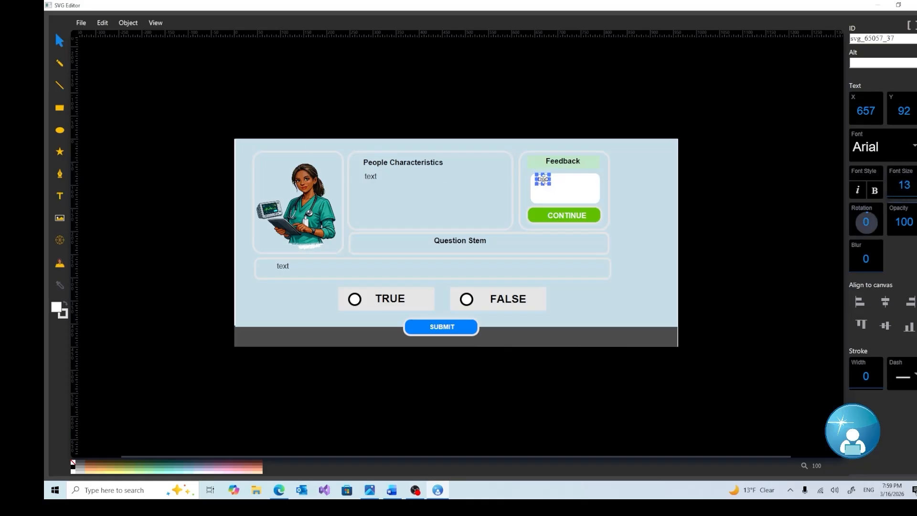
pyautogui.moveTo(543, 179); pyautogui.dragTo(544, 185)
# Move the Question Stem label slightly lower in its box and close the SVG Editor to return to the Challenge page.
pyautogui.click(439, 241)
pyautogui.moveTo(440, 243); pyautogui.dragTo(440, 246)
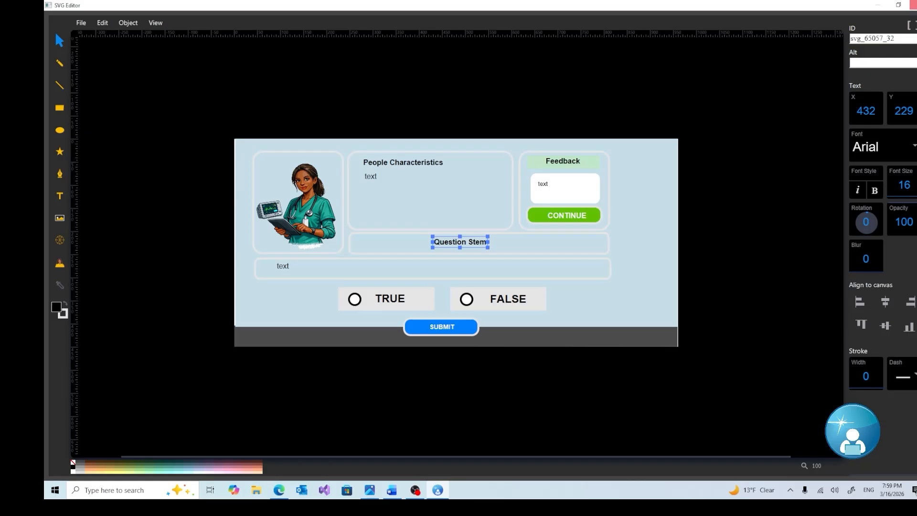
pyautogui.click(913, 5)
pyautogui.click(477, 200)
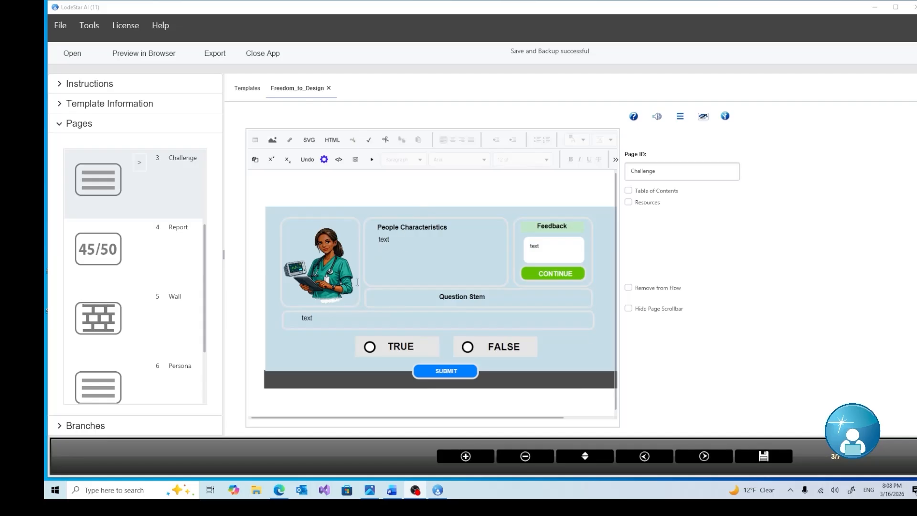
# Set the width of the SVG layout image on the Challenge page to 100%.
pyautogui.doubleClick(373, 242)
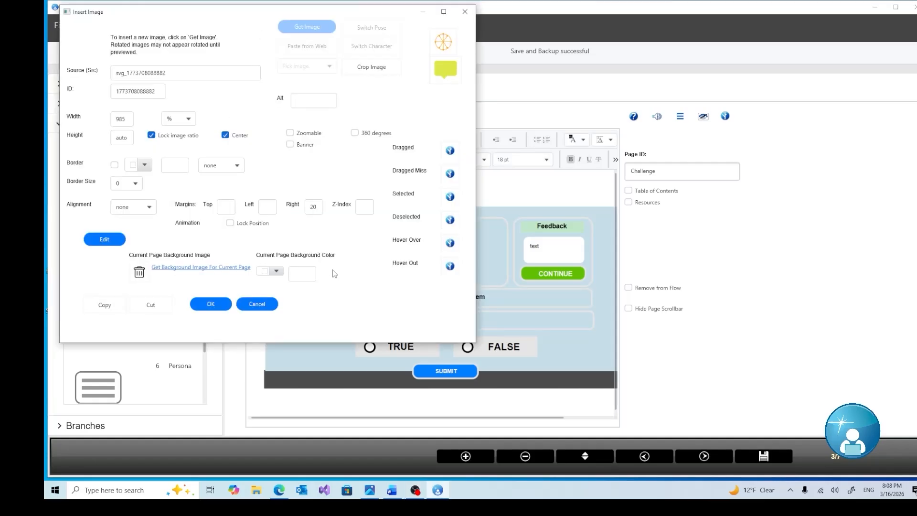
pyautogui.click(171, 119)
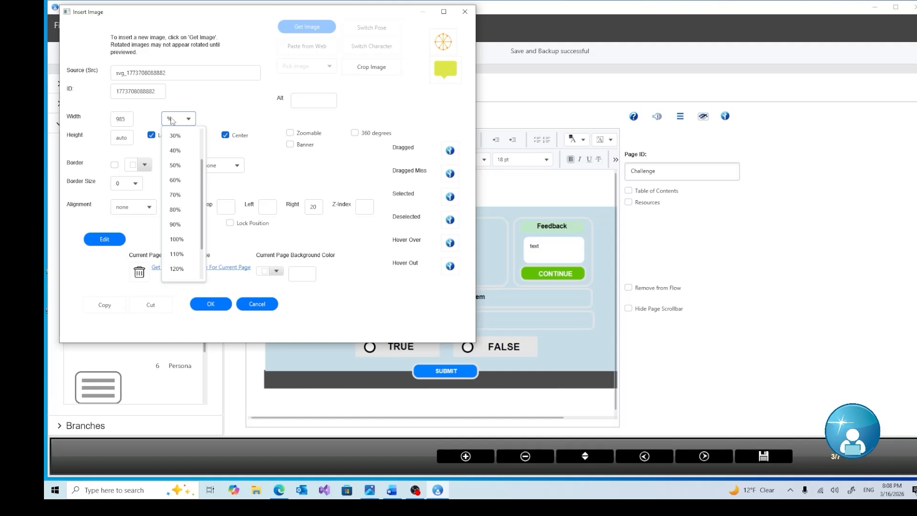
pyautogui.click(177, 239)
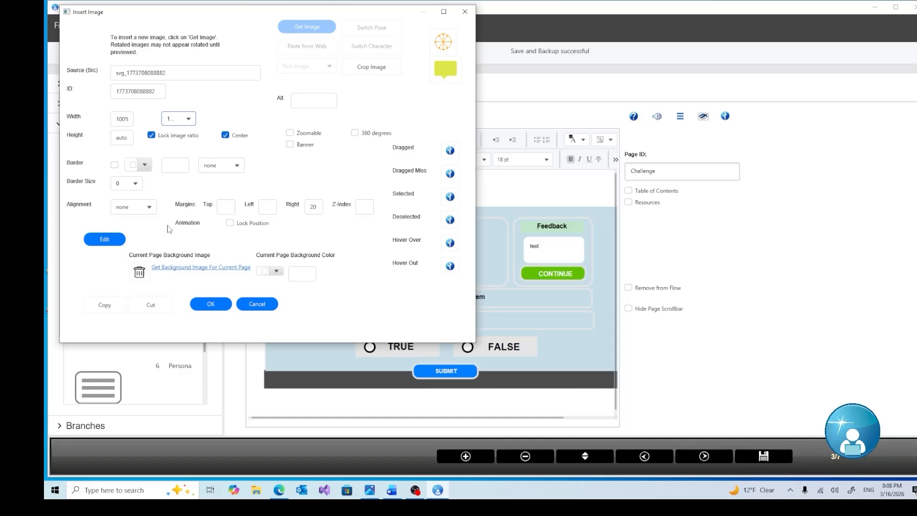
pyautogui.click(223, 306)
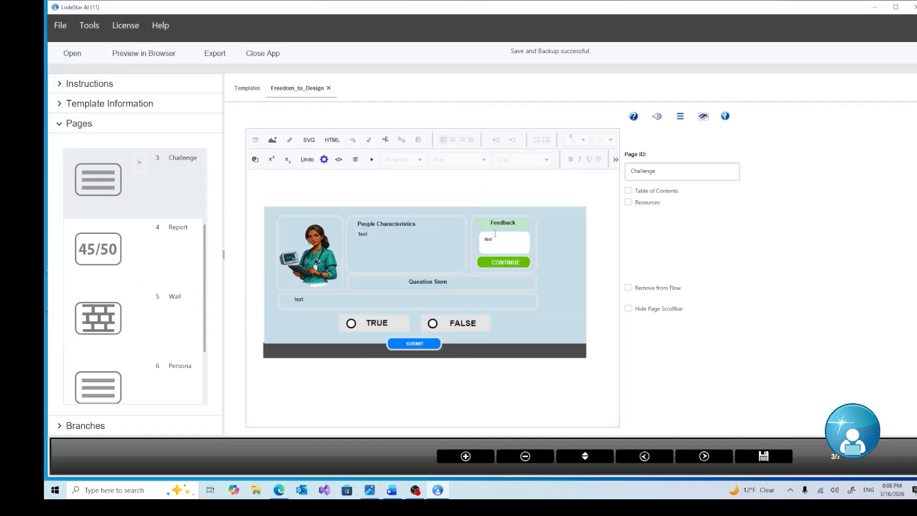